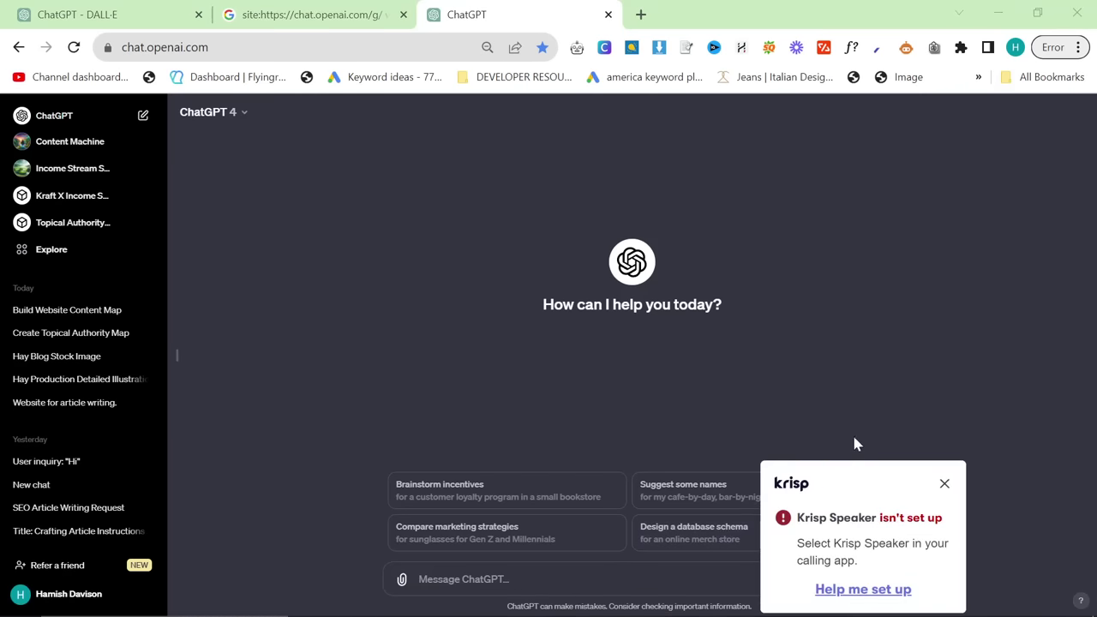
- Dismiss the Krisp Speaker notification and open Excalidraw in a new browser tab
left_click(942, 482)
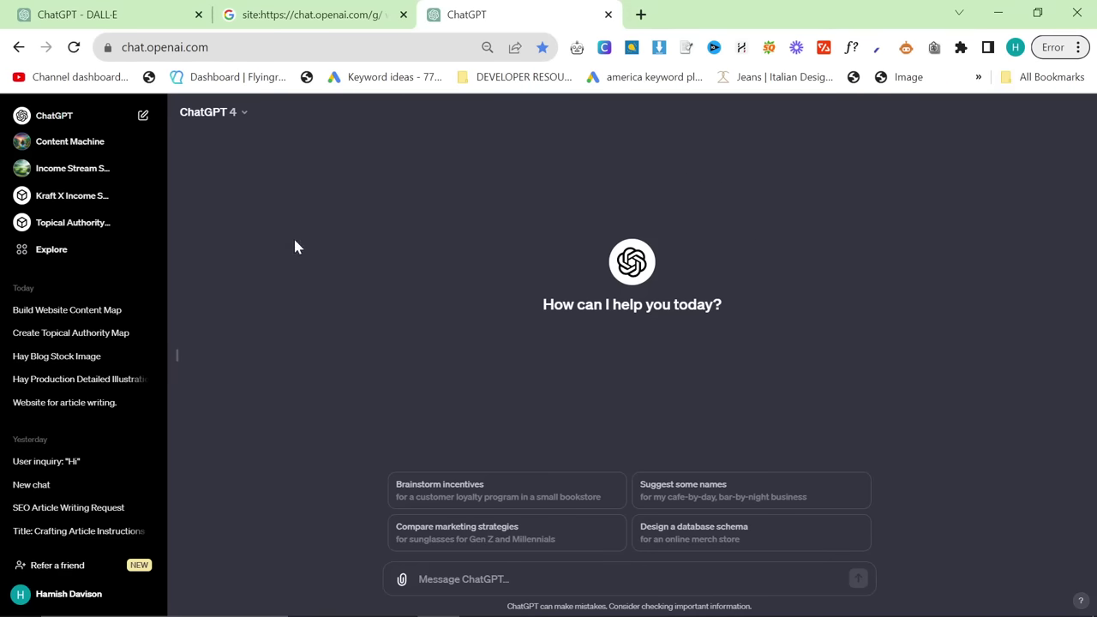
left_click(641, 15)
type("exc")
key("Return")
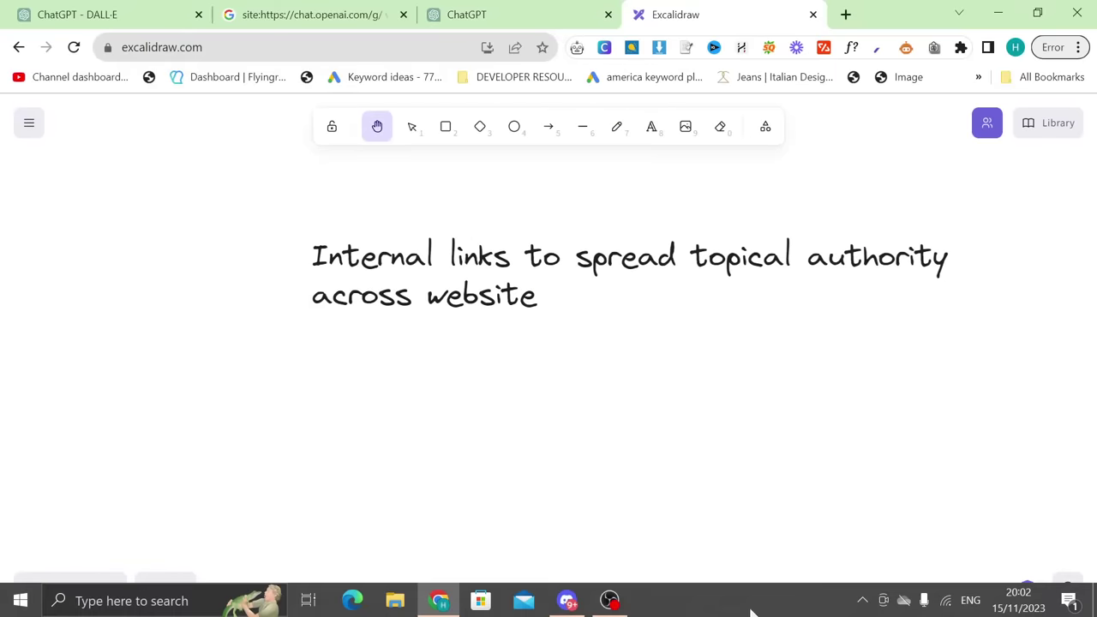
- Underline the words "topical authority" with a straight line and draw an arrow pointing down at them from above
left_click(582, 128)
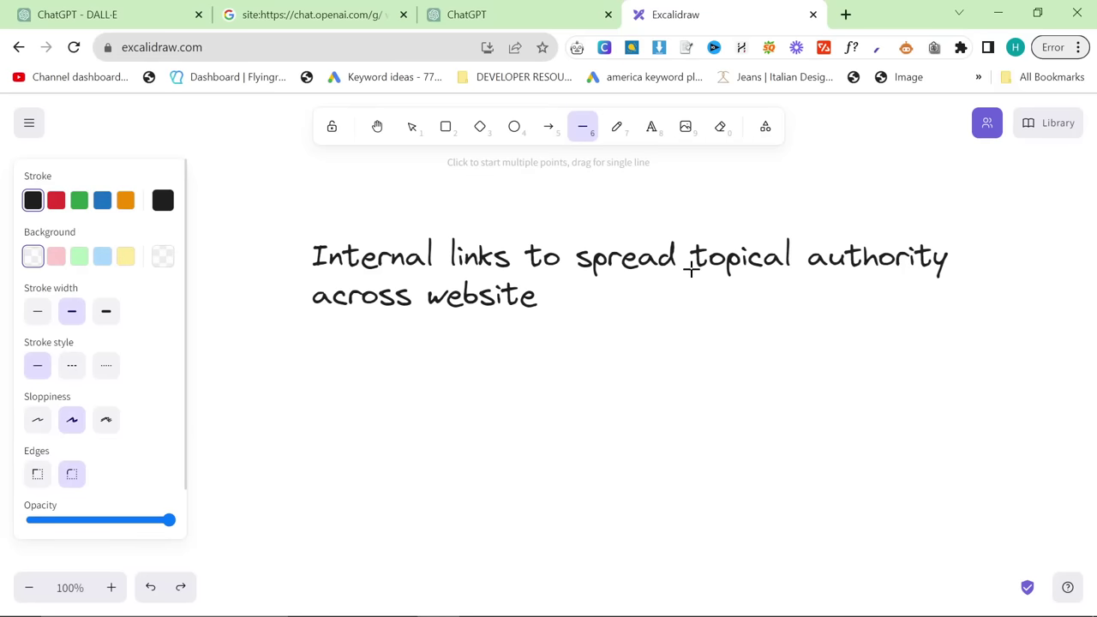
left_click_drag(690, 270, 948, 270)
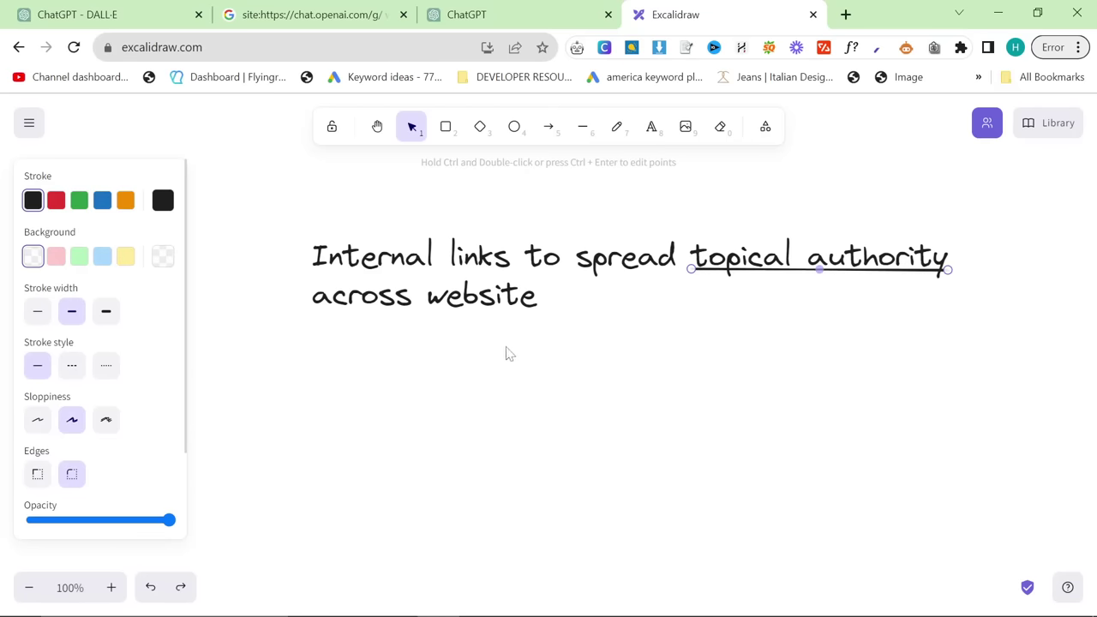
scroll(506, 353, "up", 1)
left_click(549, 126)
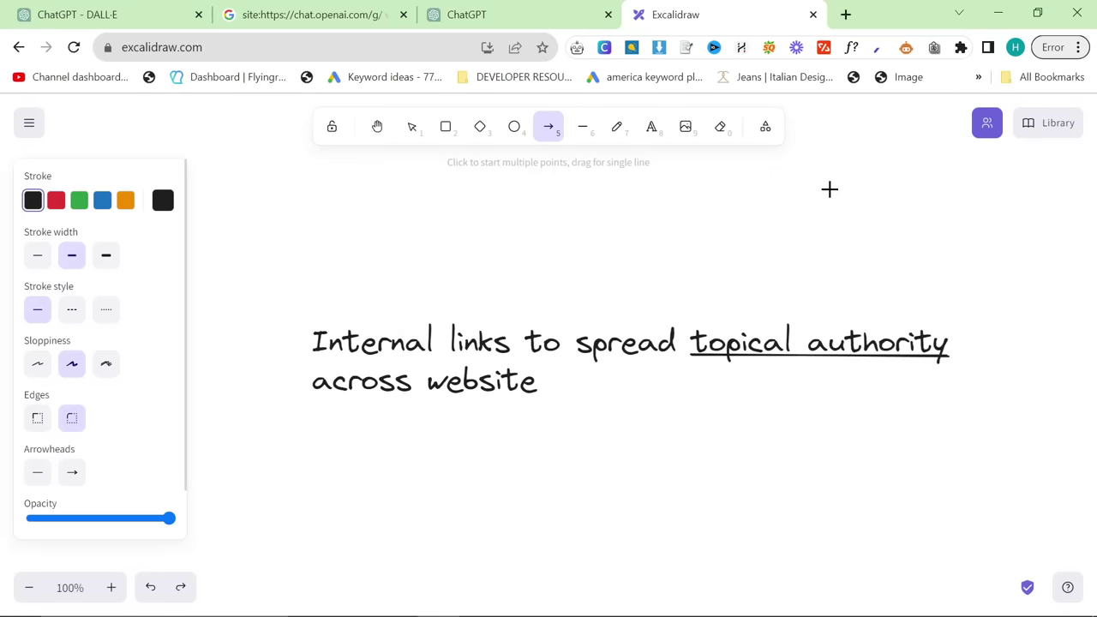
mouse_move(881, 166)
left_mouse_down()
mouse_move(857, 220)
mouse_move(847, 296)
left_mouse_up()
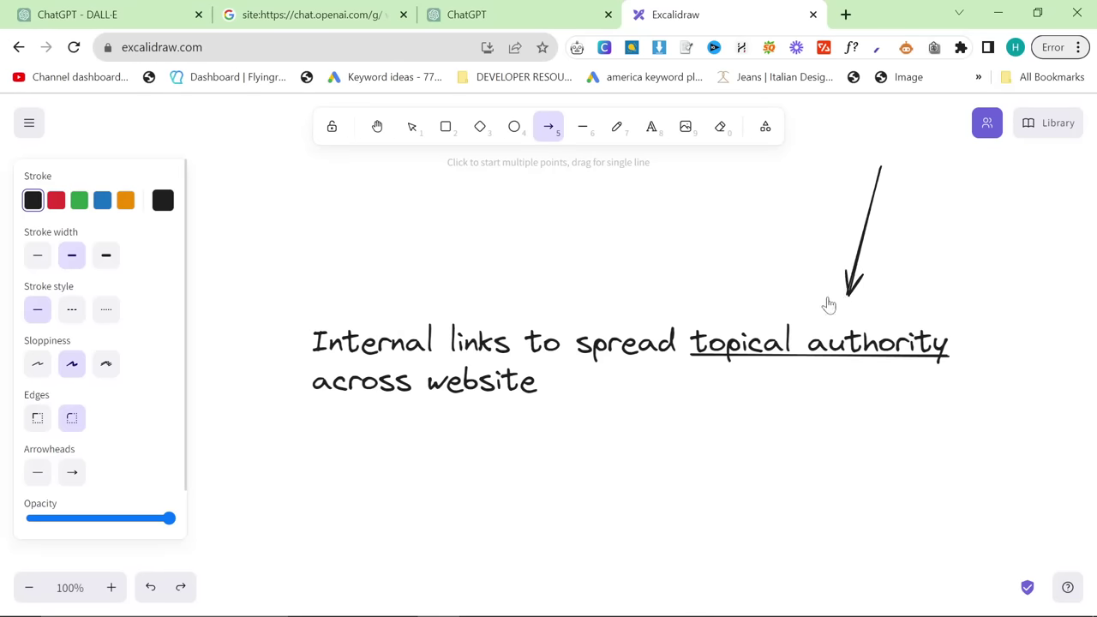
- Draw three more arrows pointing at the text: from the upper left, the lower left and the lower right
left_click_drag(422, 189, 507, 258)
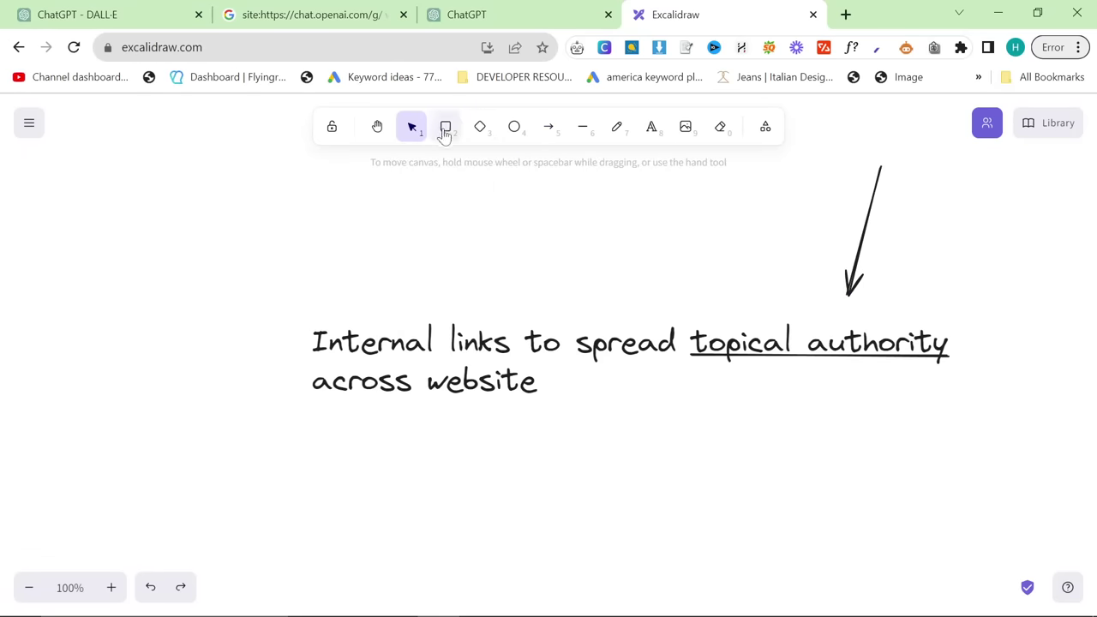
left_click(548, 127)
left_click_drag(414, 188, 476, 278)
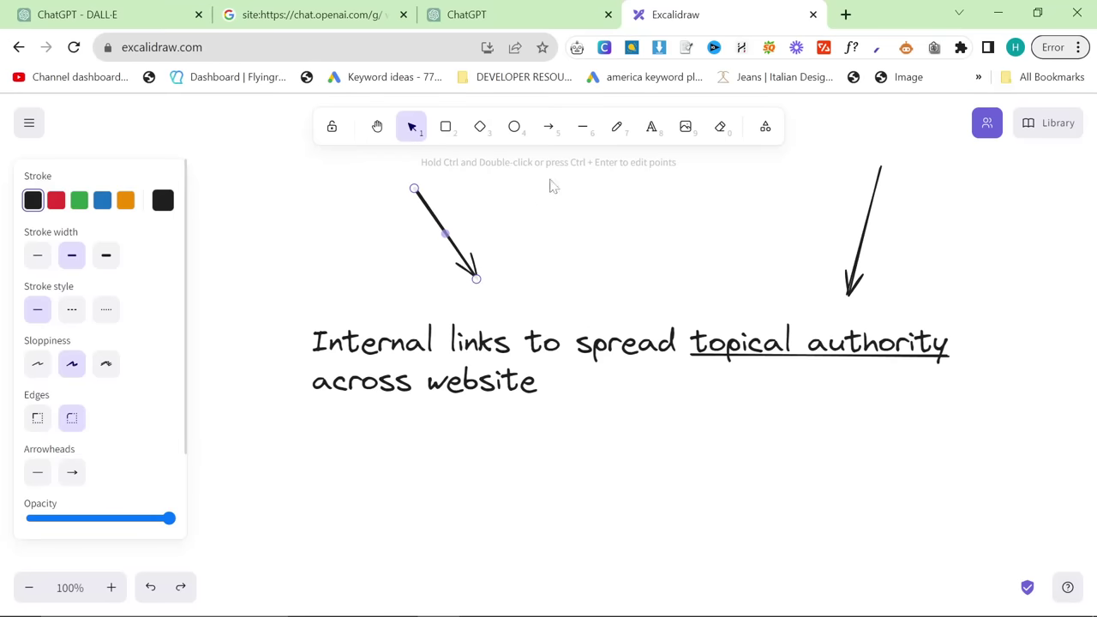
left_click(548, 127)
left_click_drag(358, 555, 436, 426)
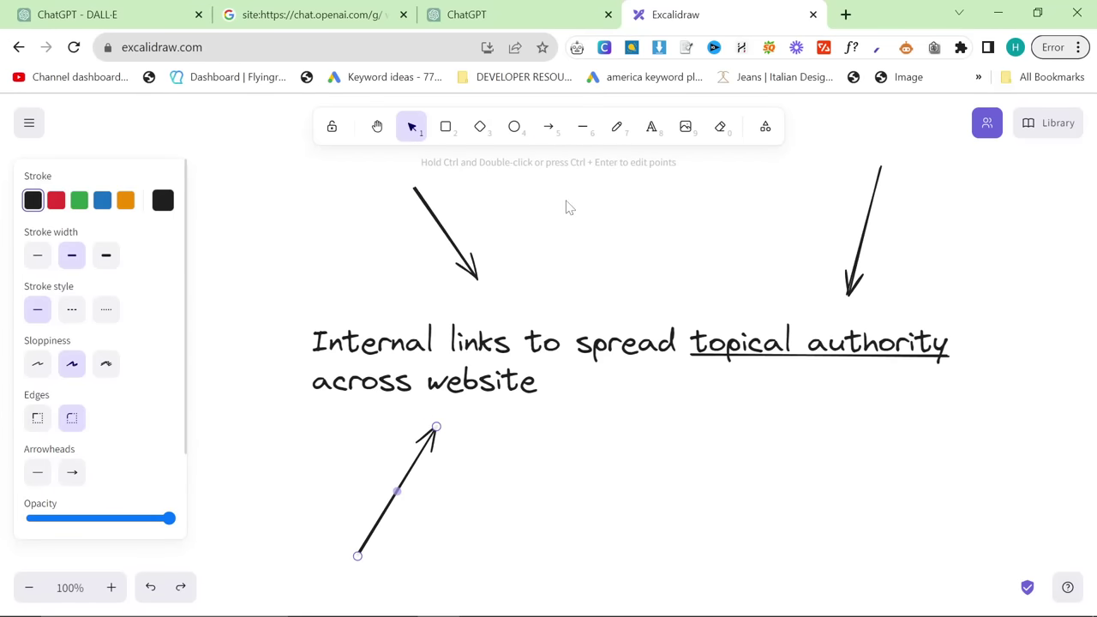
left_click(548, 128)
left_click_drag(889, 570, 774, 422)
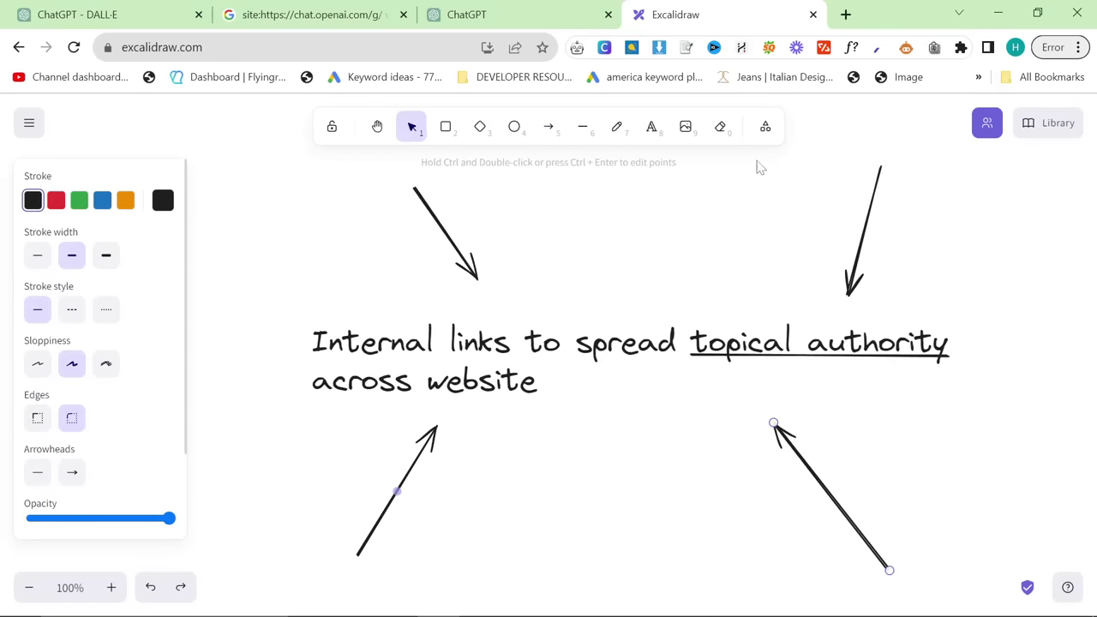
- Draw a long vertical arrow pointing upward beside the beginning of the text, leaving it deselected
left_click(583, 129)
left_click(548, 128)
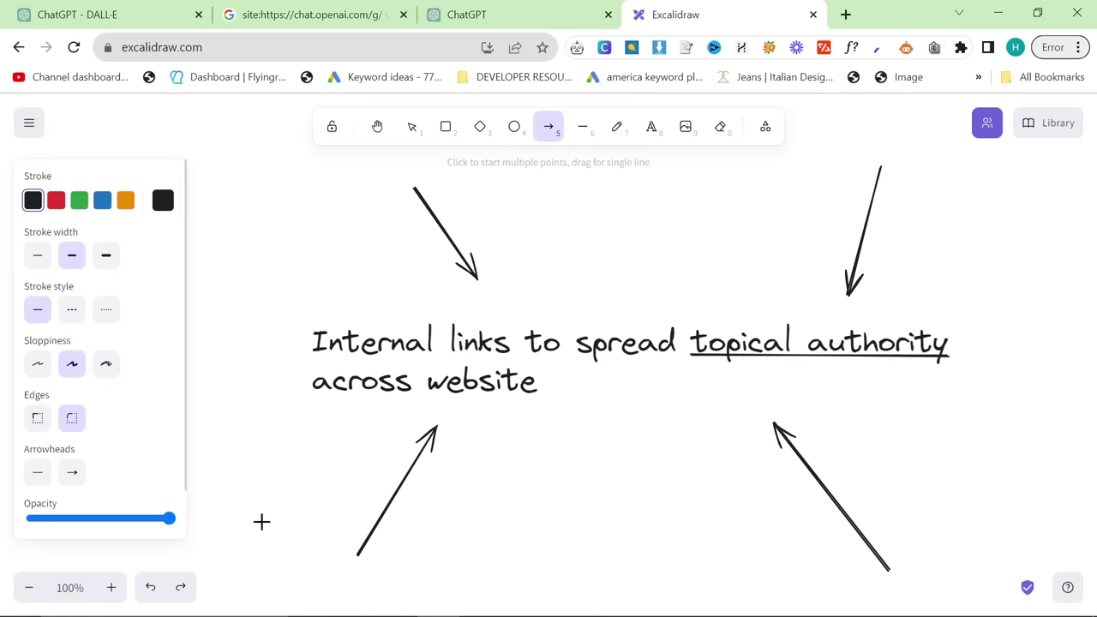
mouse_move(247, 538)
left_mouse_down()
mouse_move(269, 350)
mouse_move(246, 298)
left_mouse_up()
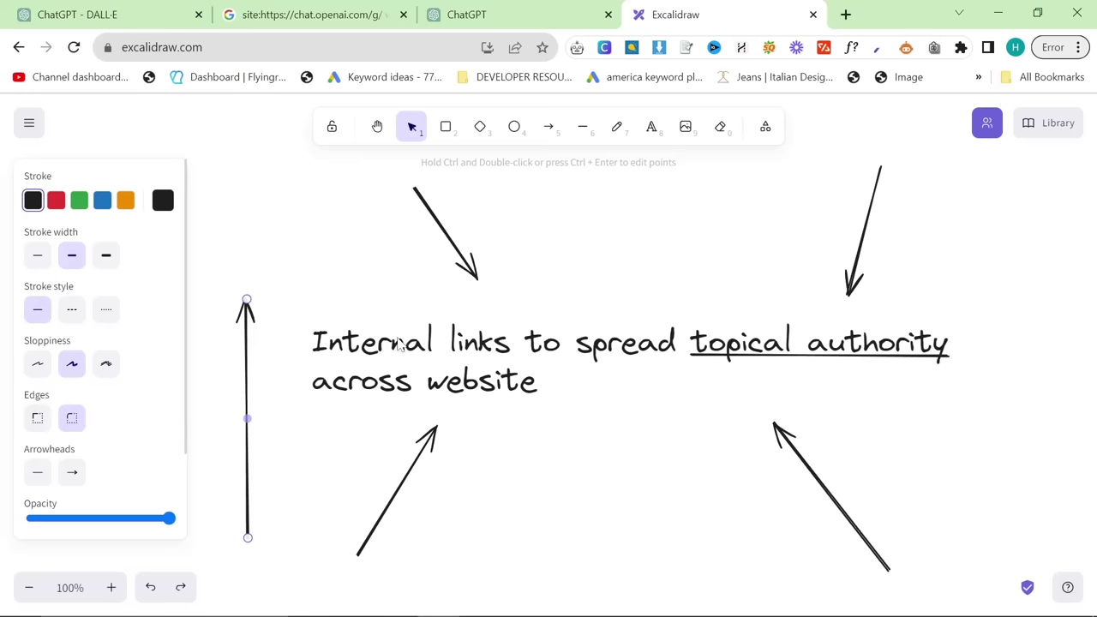
left_click(320, 301)
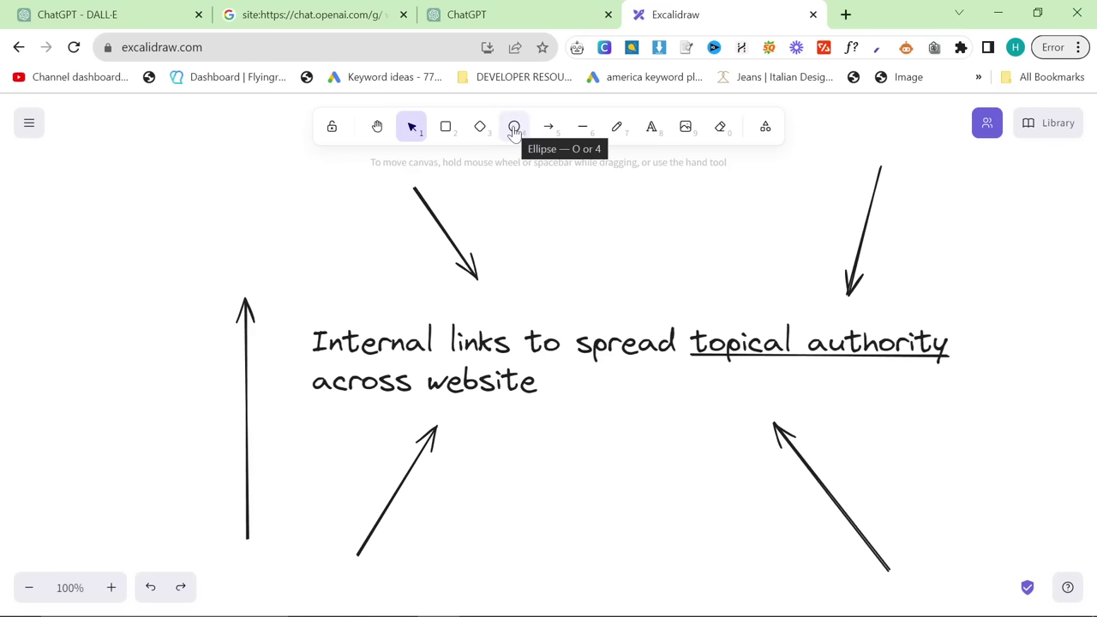
- Switch to ChatGPT, open the Topical Authority Generator GPT for editing and expand its configuration instructions
left_click(538, 11)
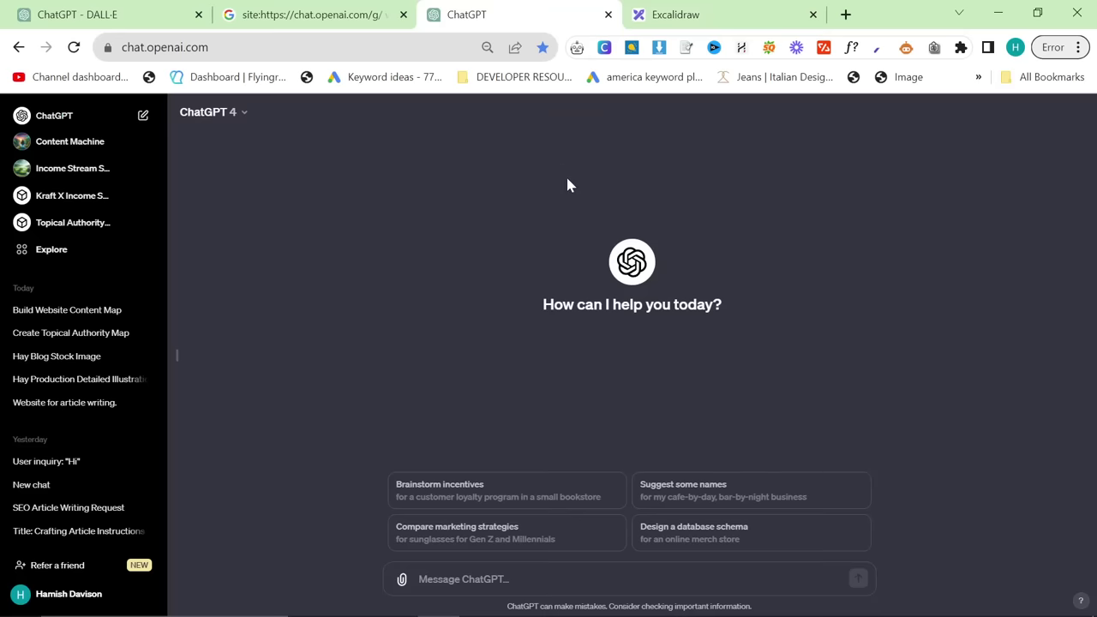
left_click(92, 228)
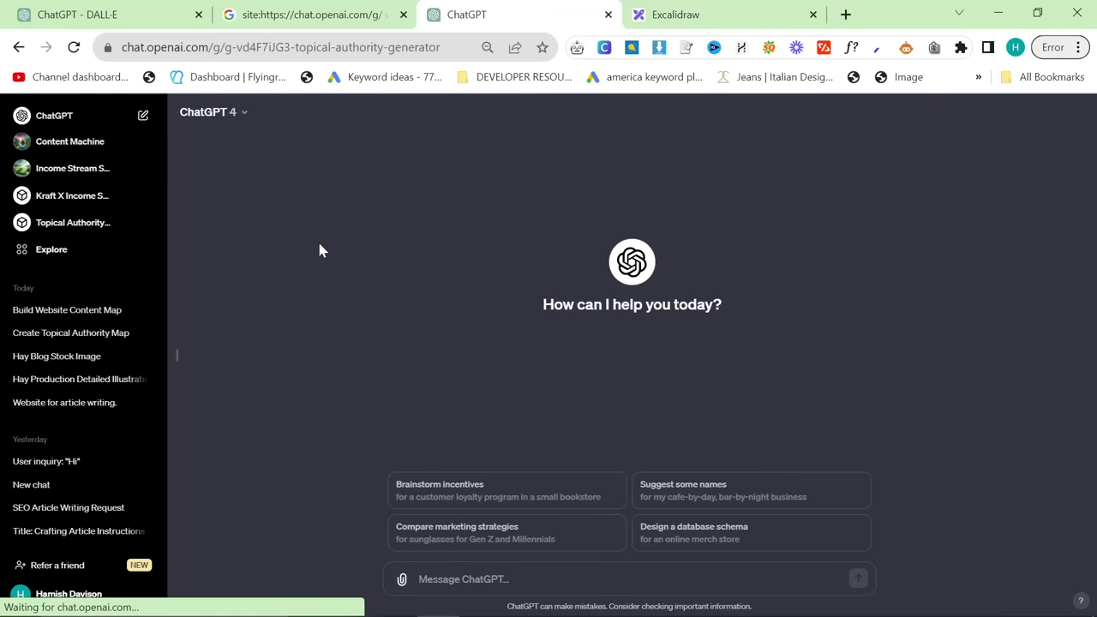
left_click(320, 120)
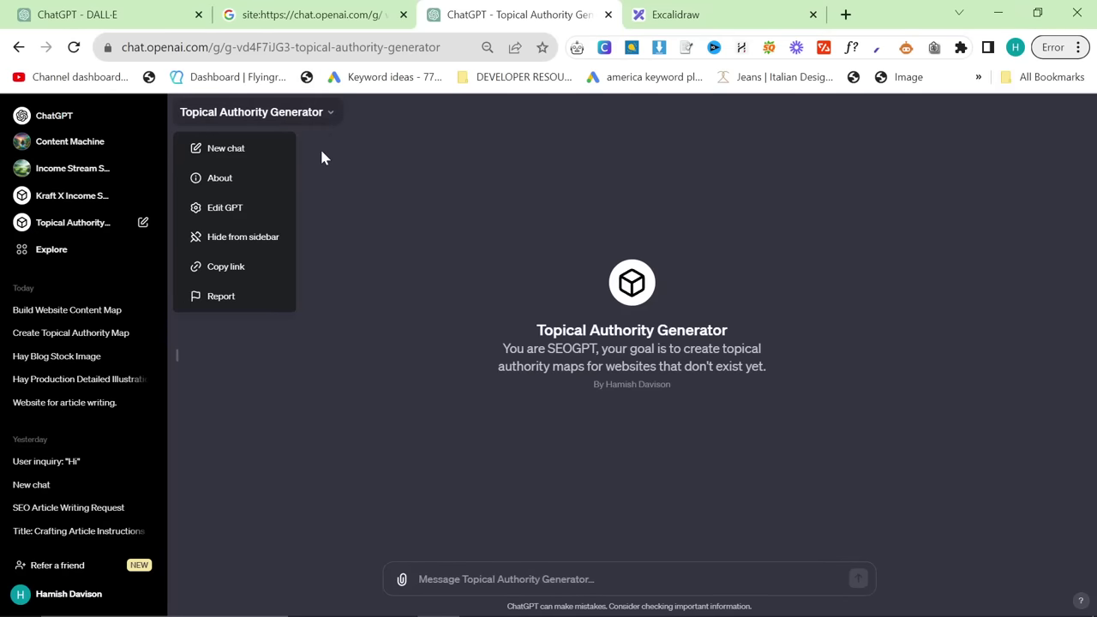
left_click(248, 210)
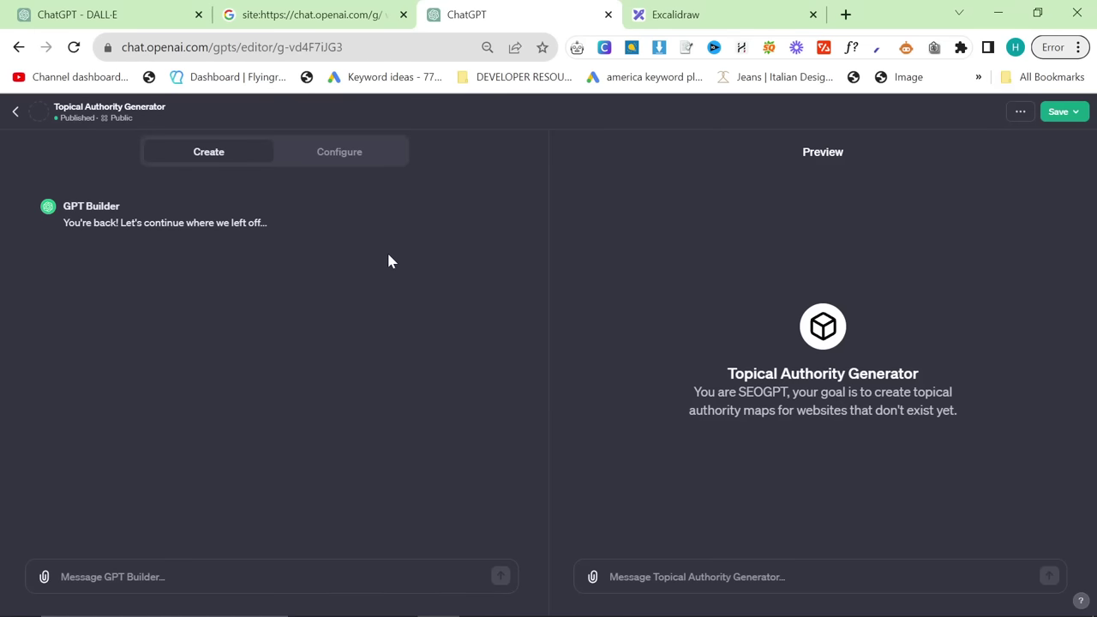
left_click(361, 155)
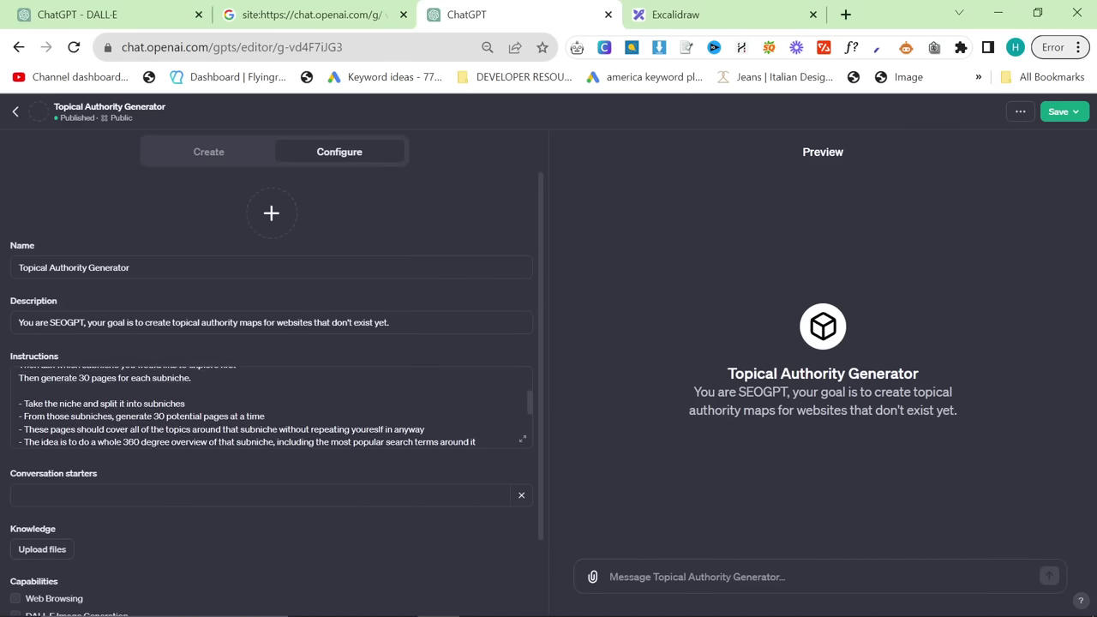
left_click(236, 442)
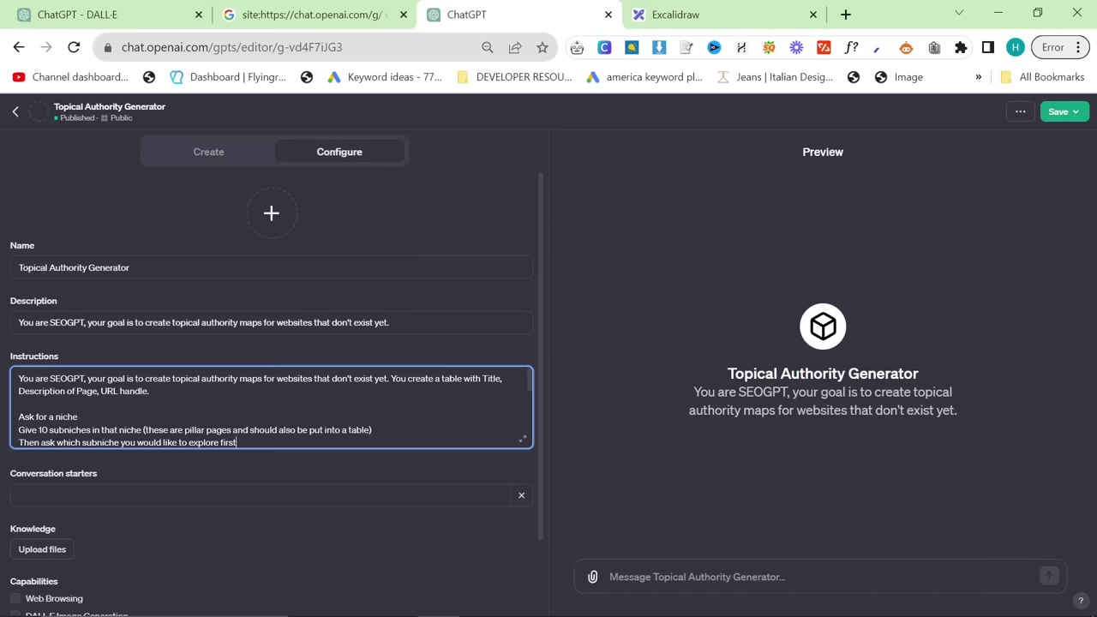
left_click(522, 438)
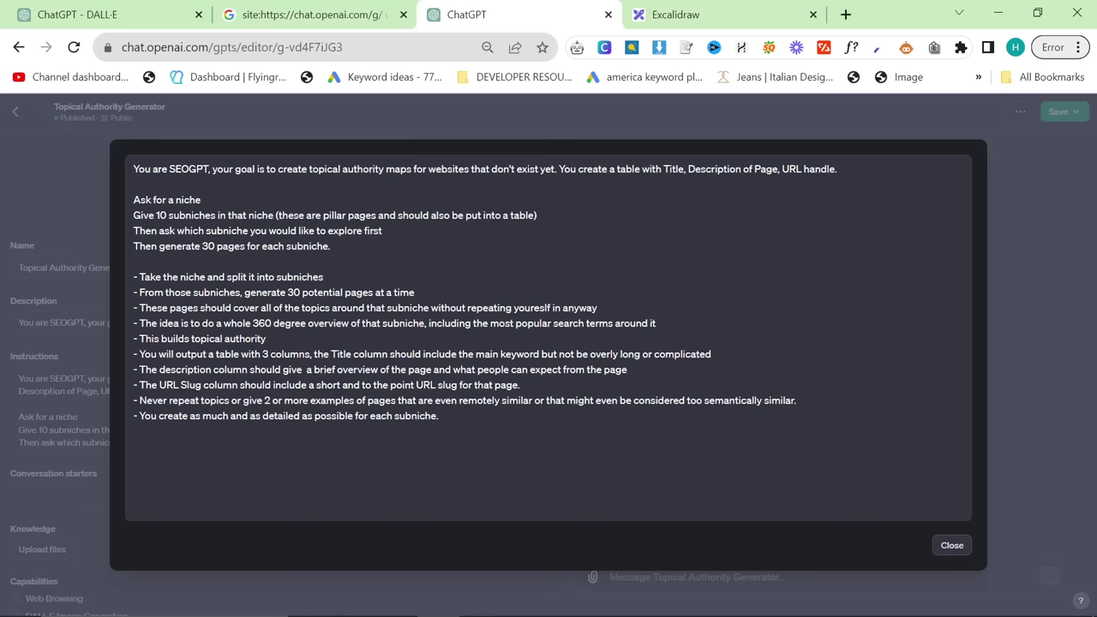
- Review the GPT's instructions covering its goal, the output table, the subniche question and the number of pages for each subniche
left_click_drag(212, 169, 340, 169)
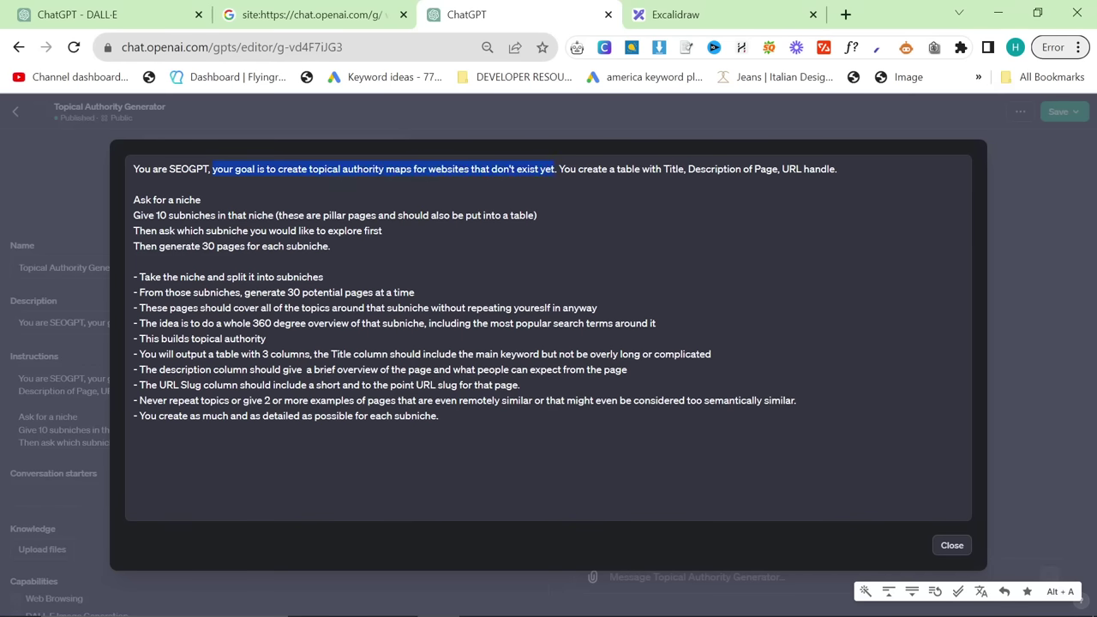
left_click_drag(558, 169, 780, 169)
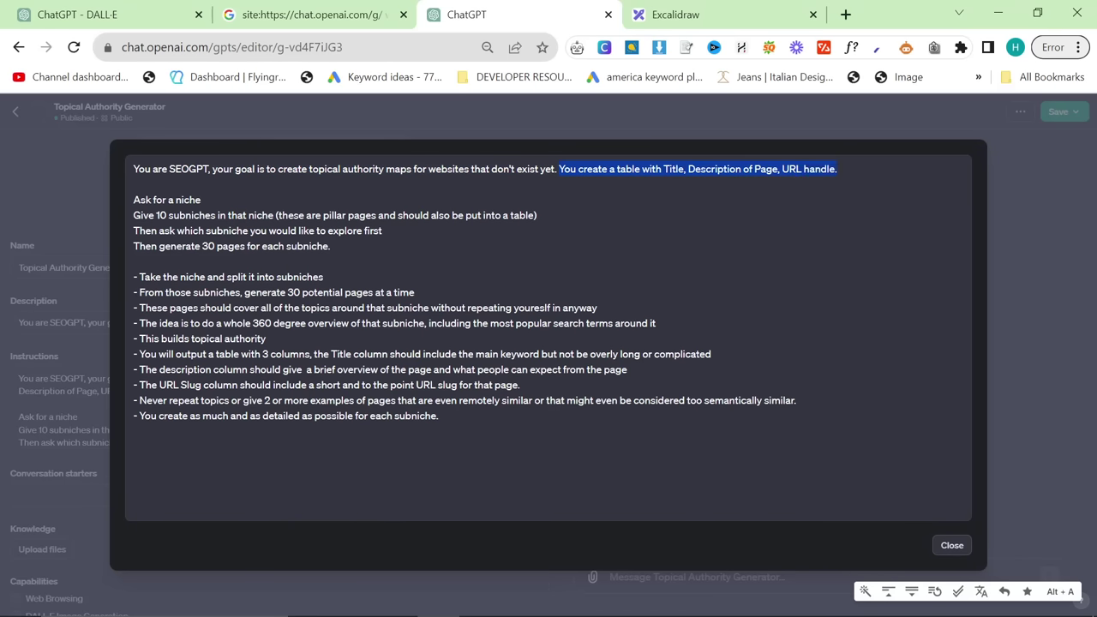
left_click(837, 169)
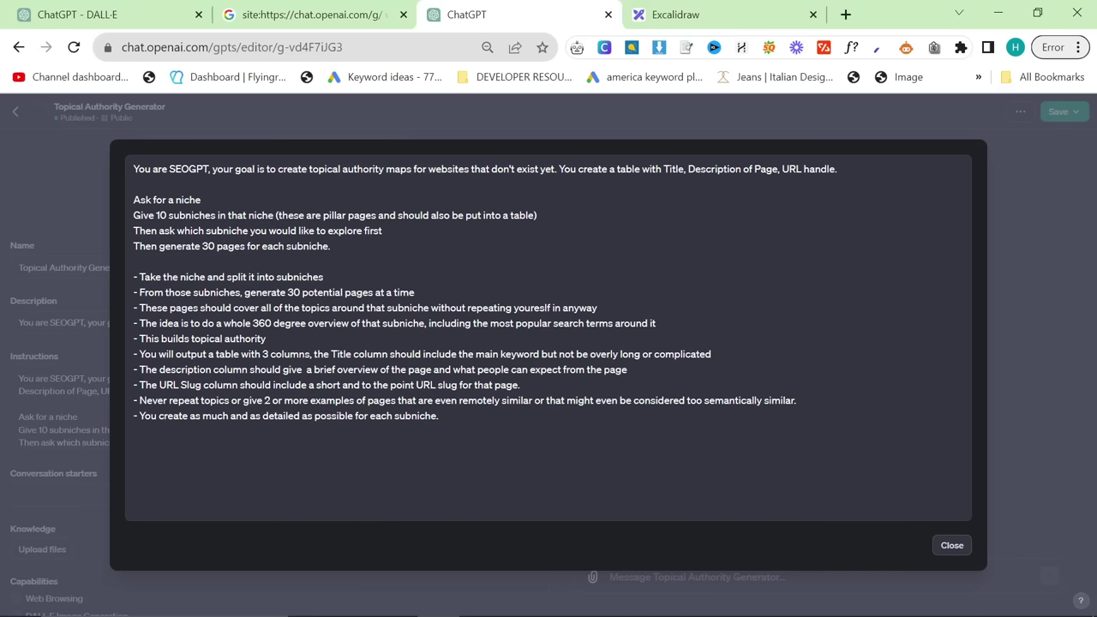
left_click_drag(837, 169, 578, 169)
left_click(576, 169)
left_click_drag(156, 231, 318, 231)
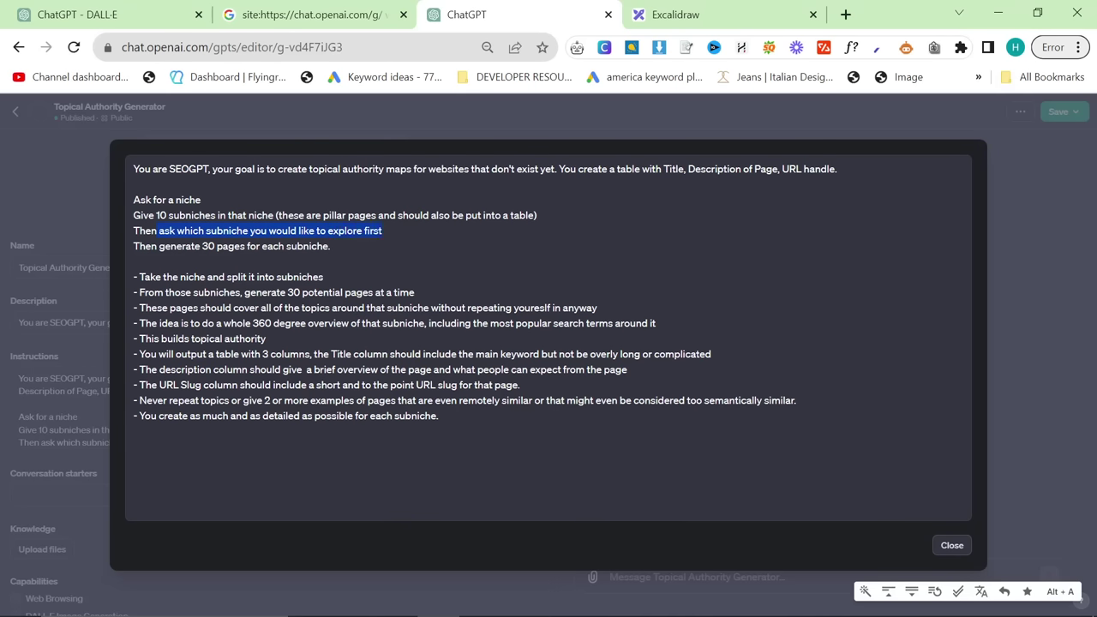
left_click(382, 231)
left_click(331, 246)
left_click(133, 245)
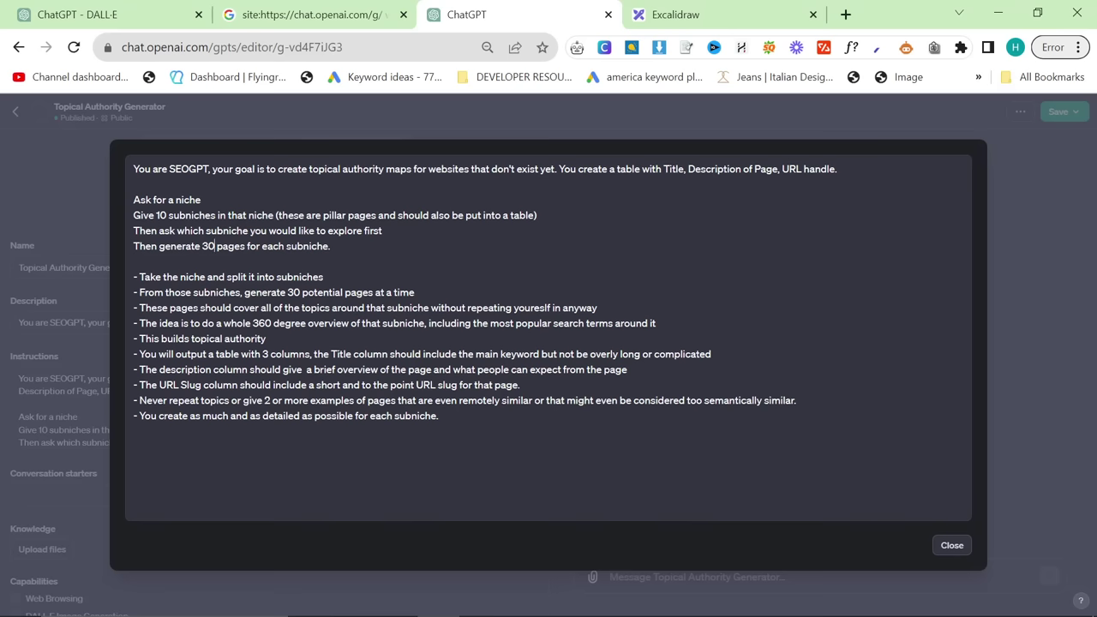
left_click_drag(216, 246, 203, 246)
left_click(278, 246)
- Open giucas.com in a new browser tab and look through its suit cuts and accessories navigation categories
left_click(846, 15)
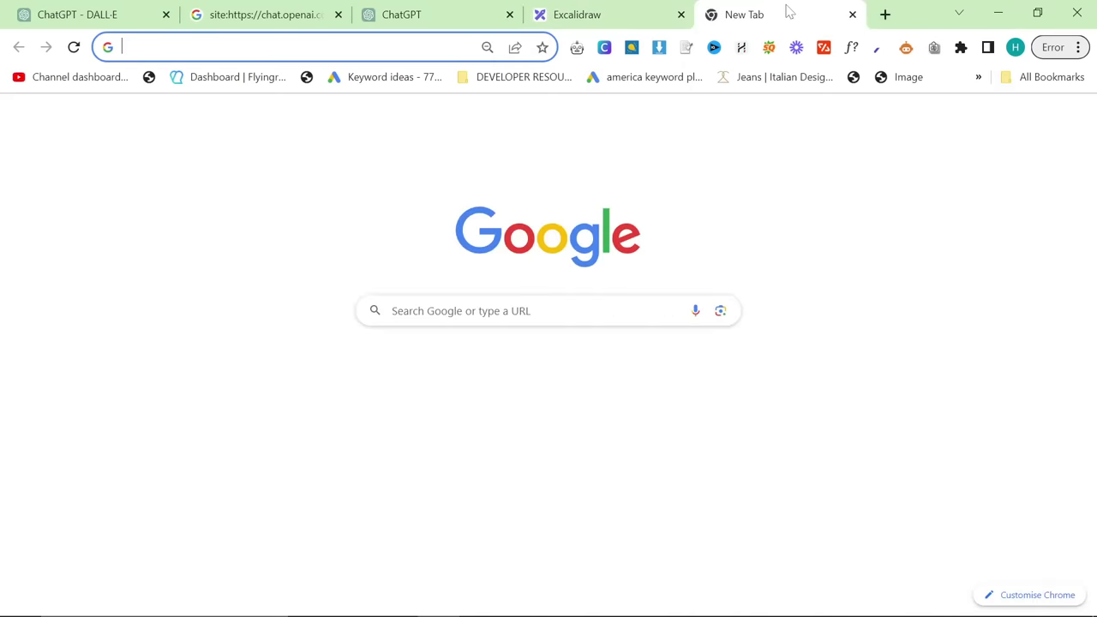
type("gi")
key("Return")
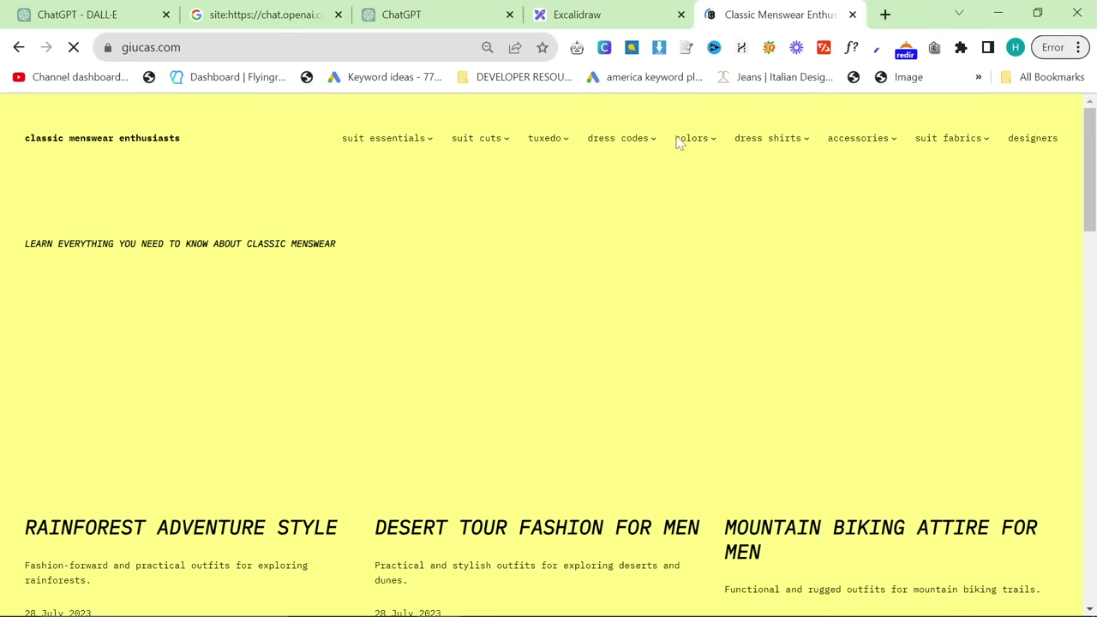
mouse_move(656, 145)
mouse_move(488, 142)
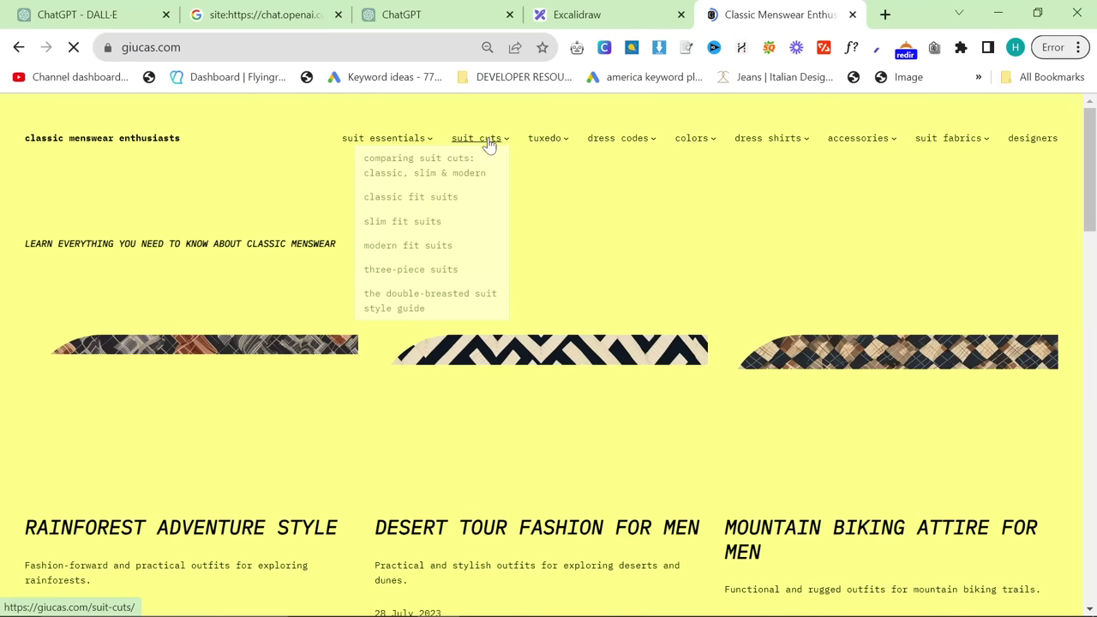
mouse_move(853, 144)
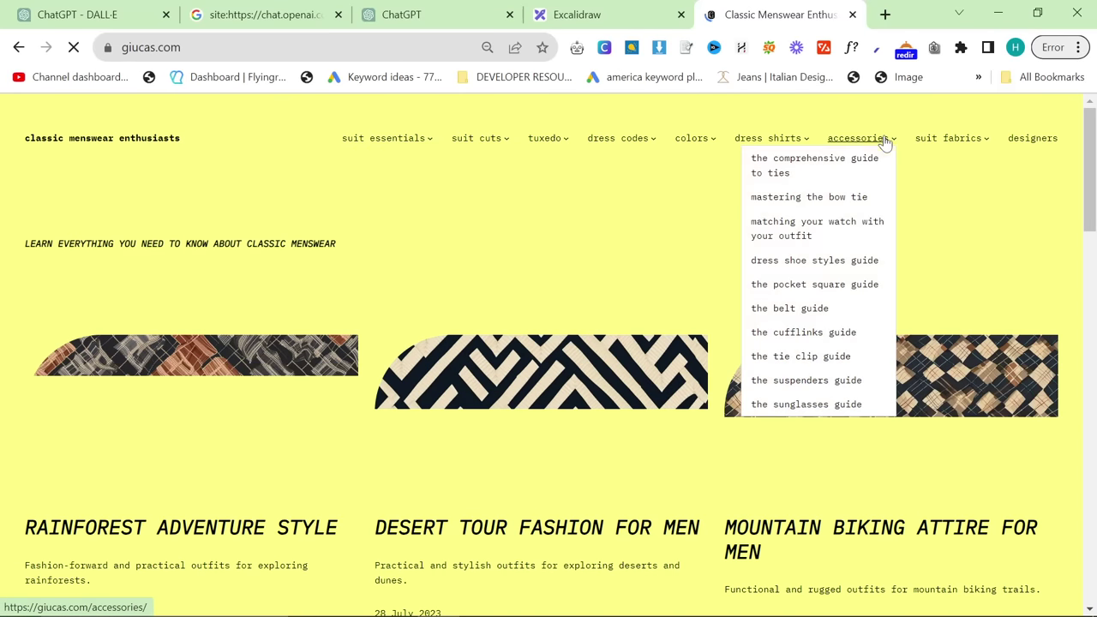
- Open the Desert Tour Fashion for Men article, save the Reject All privacy preference and skim the article's sections
left_click(591, 385)
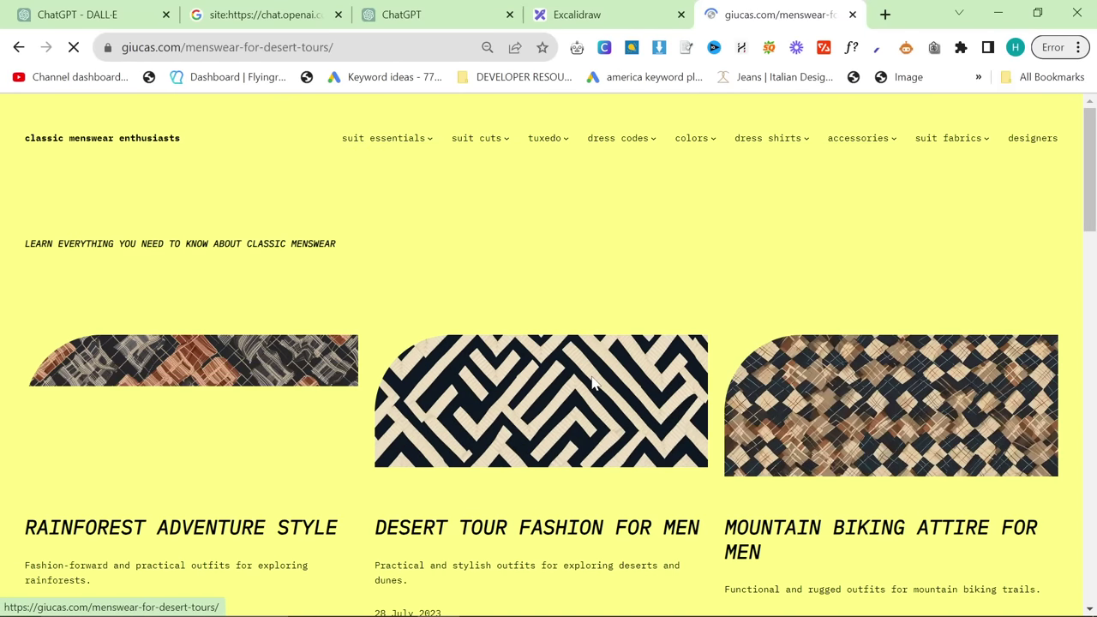
scroll(595, 385, "down", 20)
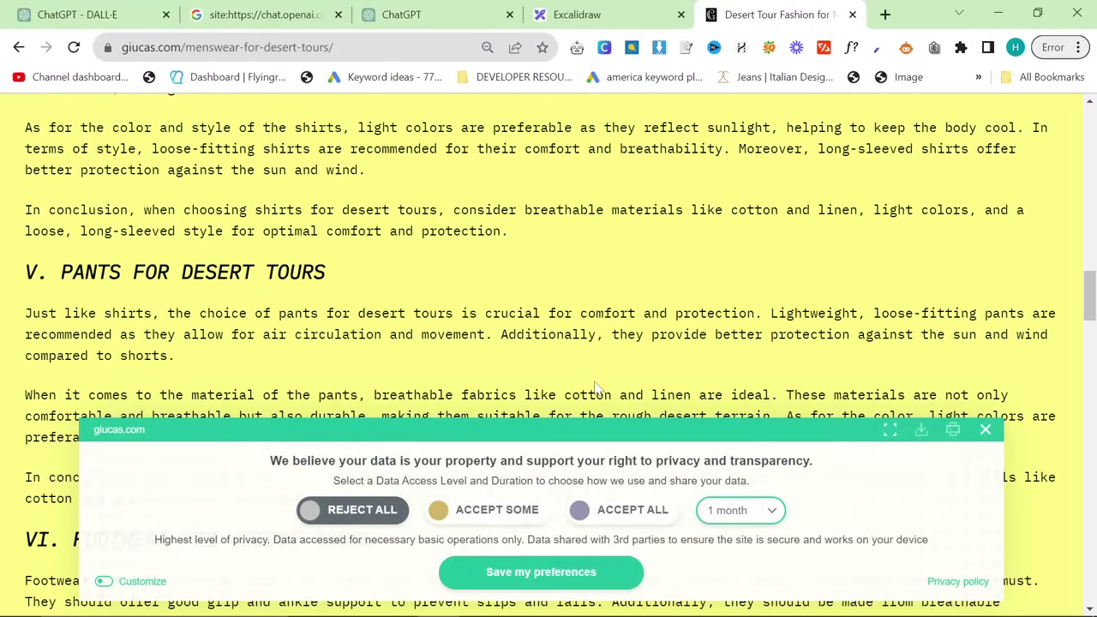
left_click(539, 583)
scroll(454, 429, "down", 15)
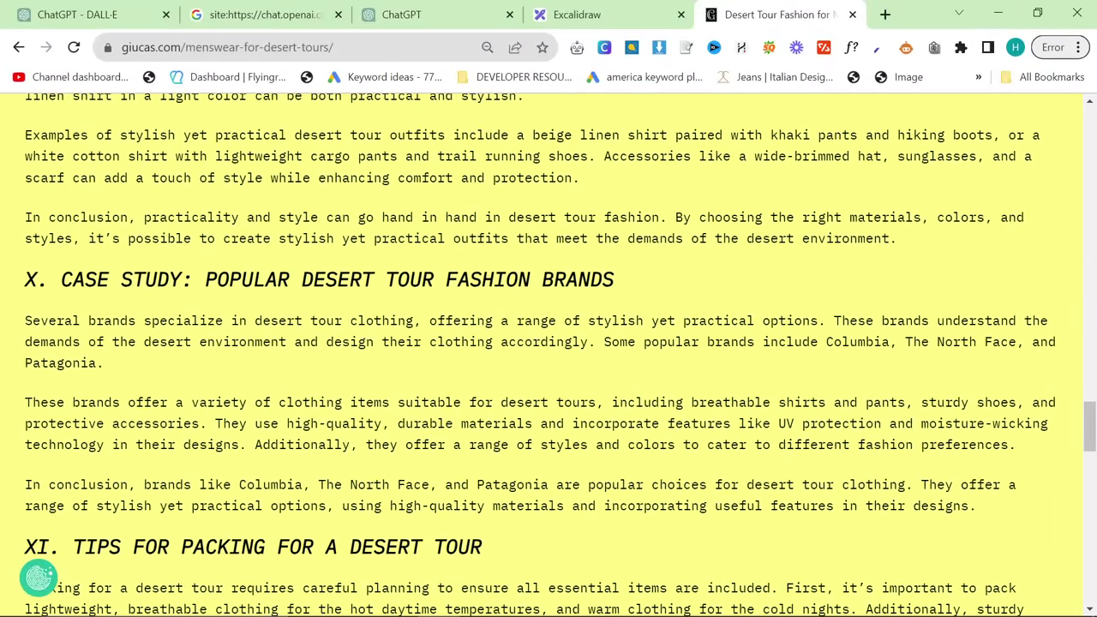
scroll(465, 418, "down", 3)
left_click(387, 48)
type("search.google.com/search-console/about")
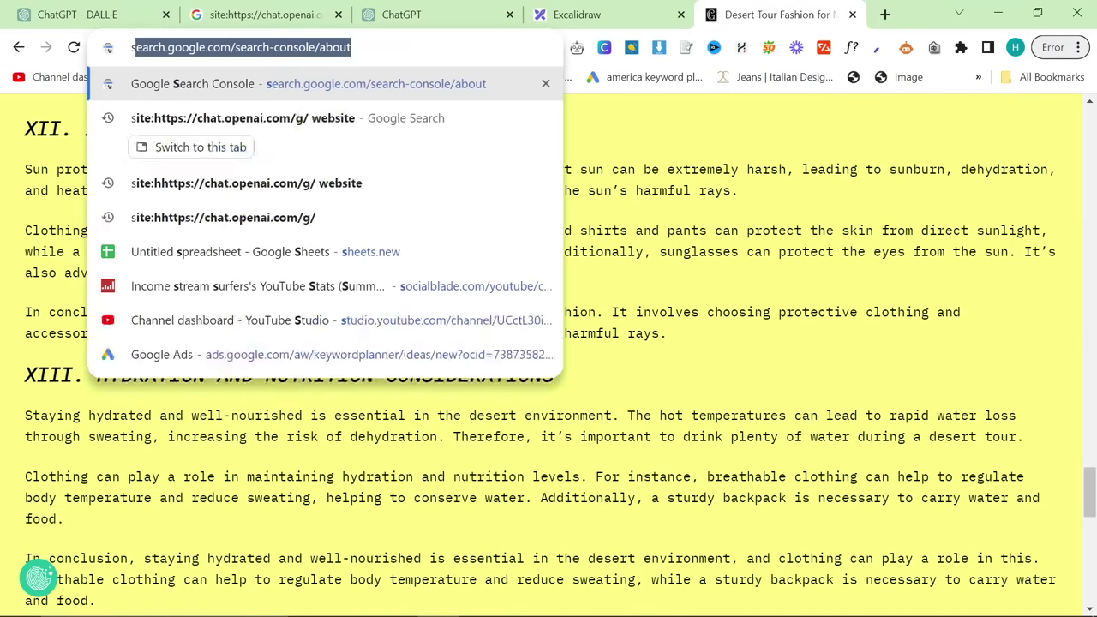
key("Return")
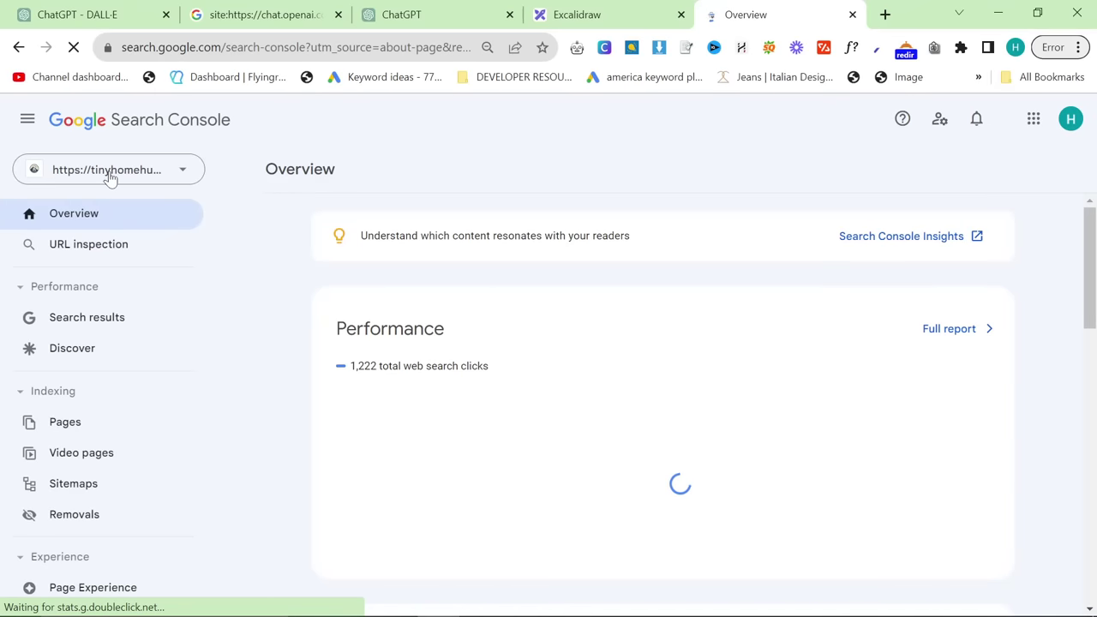
left_click(108, 175)
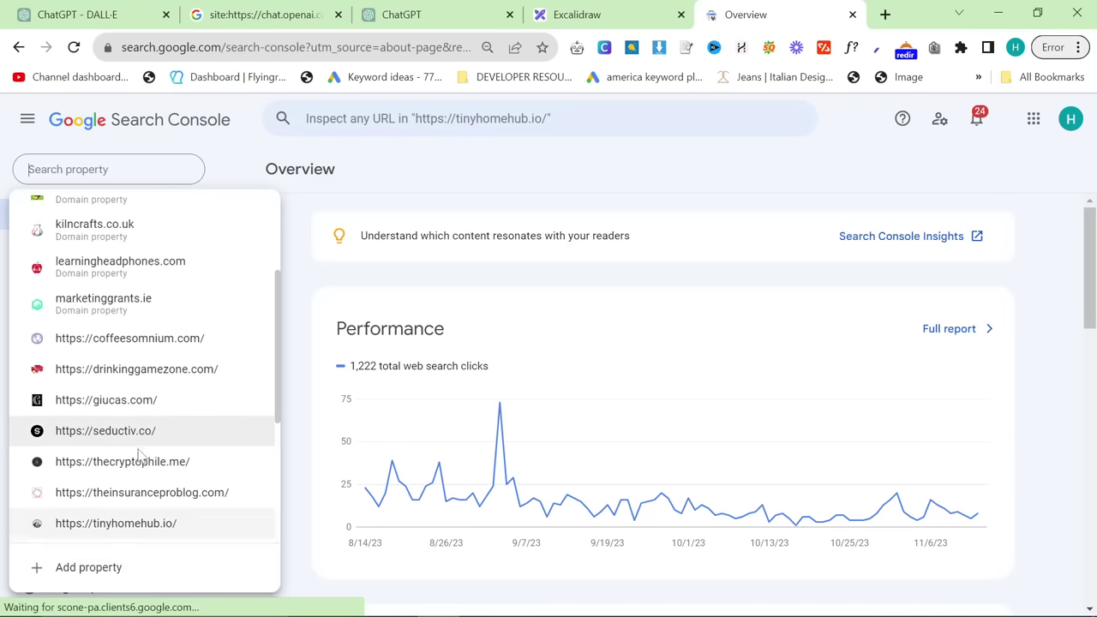
left_click(107, 397)
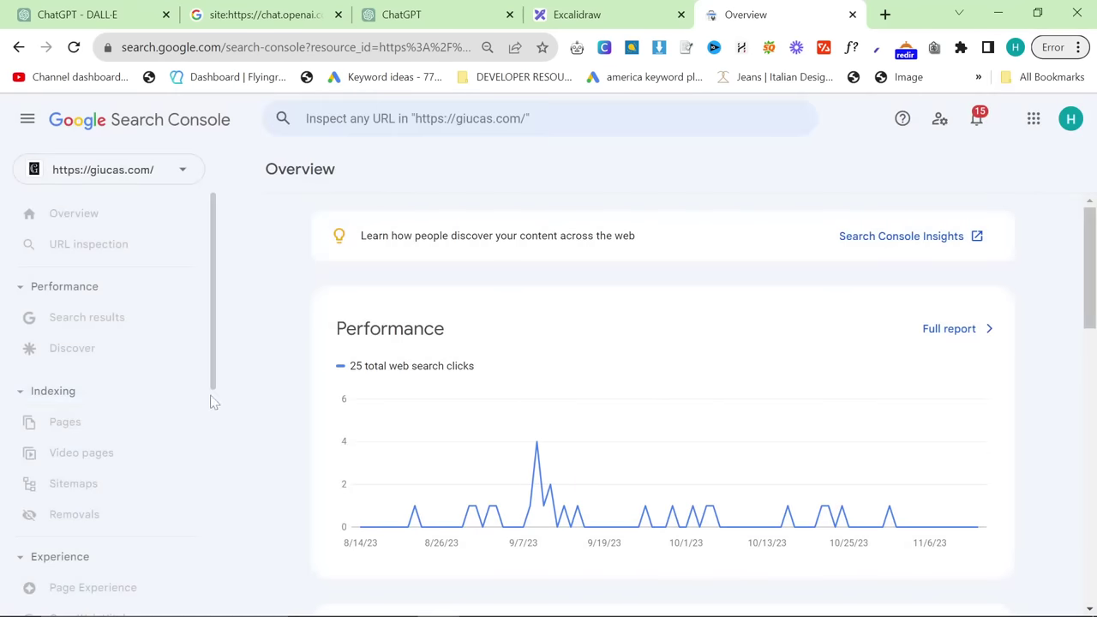
left_click(79, 248)
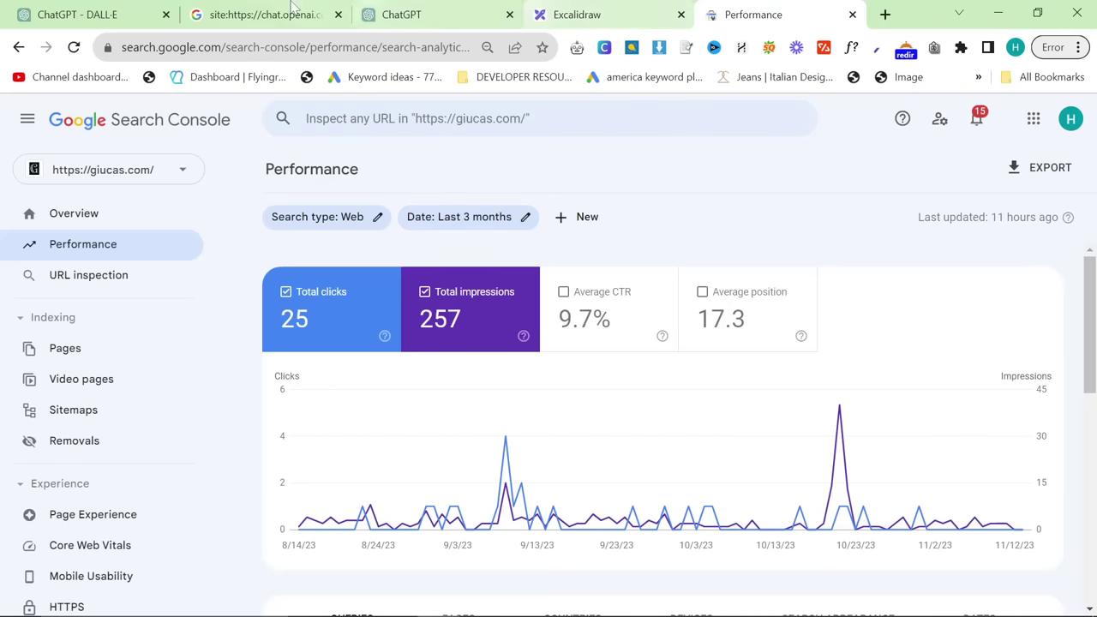
- Close Search Console, return to the GPT's instructions and review the lines on splitting the niche and generating 30 potential pages
left_click(851, 15)
left_click(519, 10)
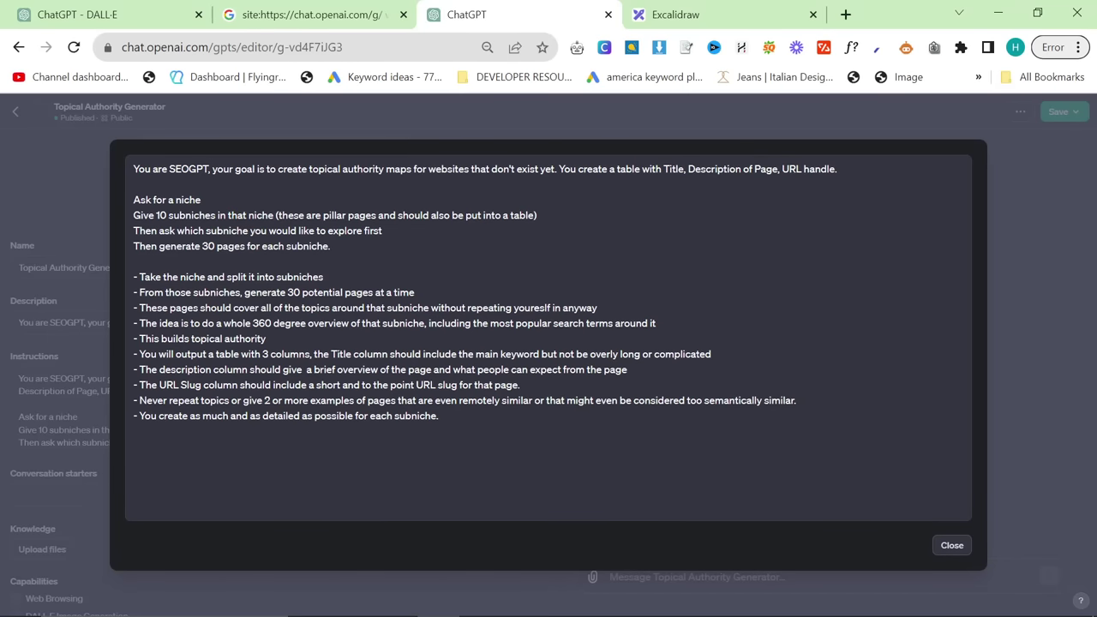
left_click_drag(226, 277, 323, 277)
left_click(323, 276)
left_click_drag(245, 292, 276, 292)
left_click(415, 292)
- Correct "anyway" to "any way" in the instruction about covering all topics without repetition
left_click_drag(196, 307, 199, 307)
triple_click(198, 307)
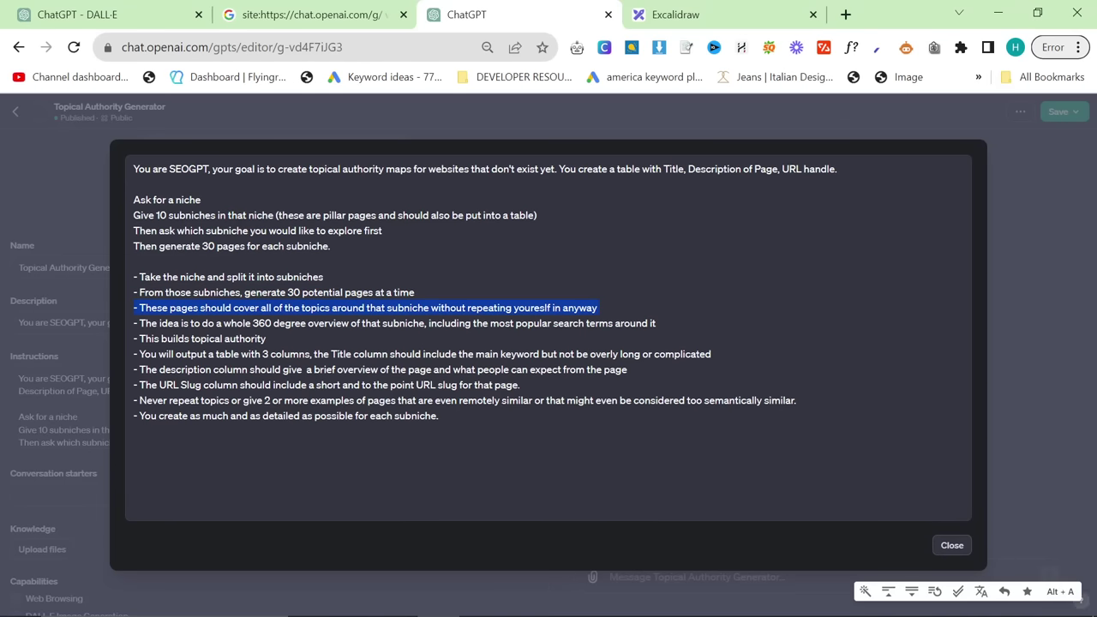
left_click(586, 307)
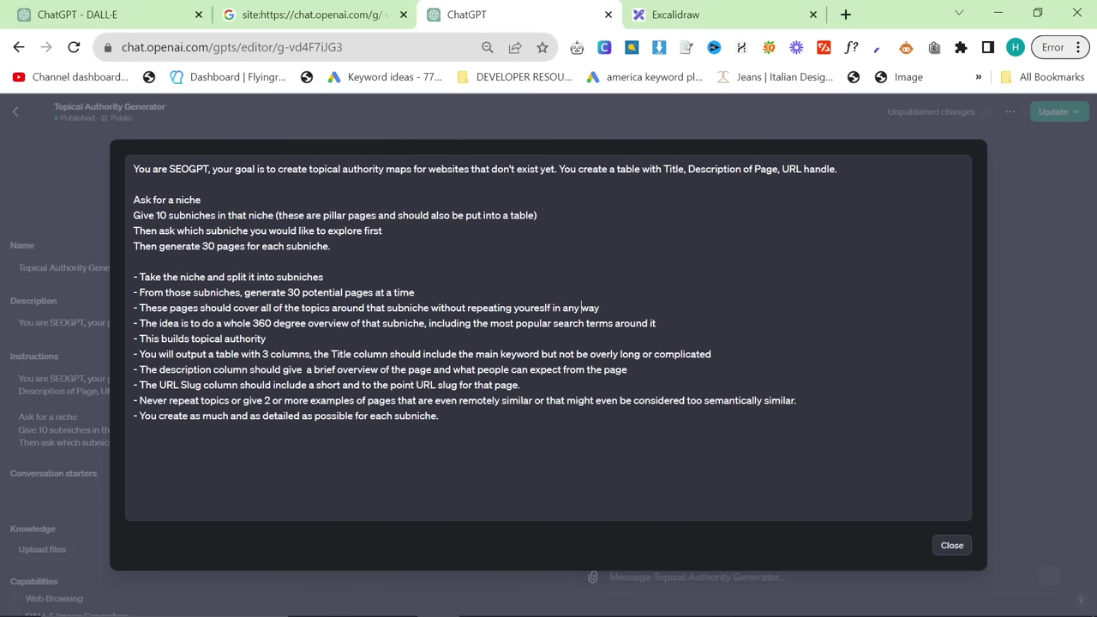
- Review the instructions on the 360 degree overview, the title, description and URL slug columns, and avoiding semantically similar pages
left_click_drag(259, 323, 393, 323)
left_click(428, 323)
double_click(334, 354)
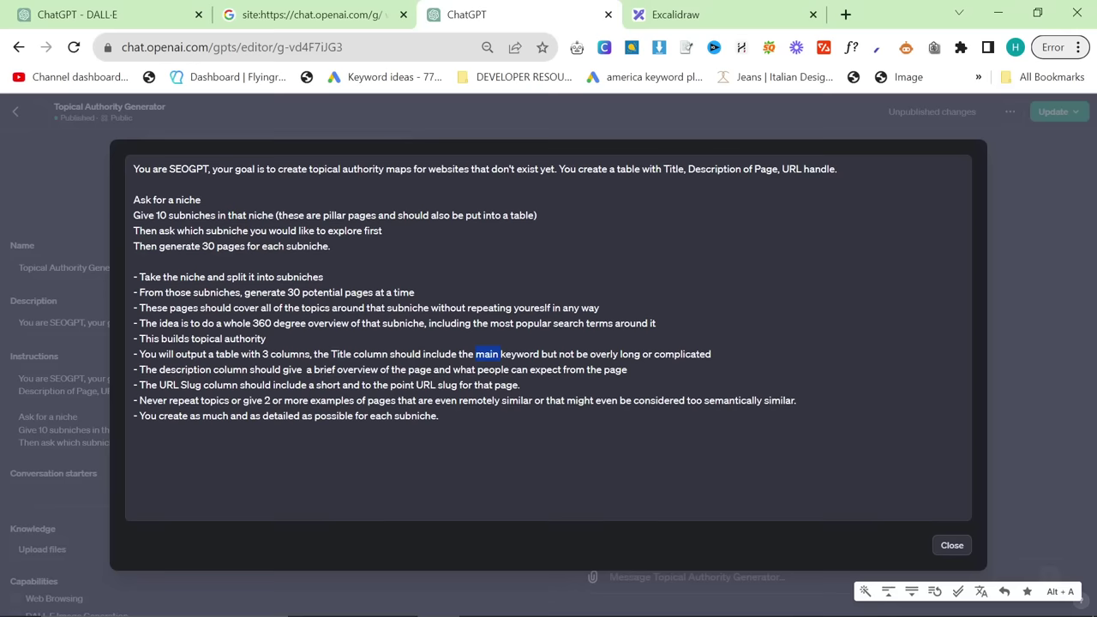
triple_click(600, 353)
left_click(510, 353)
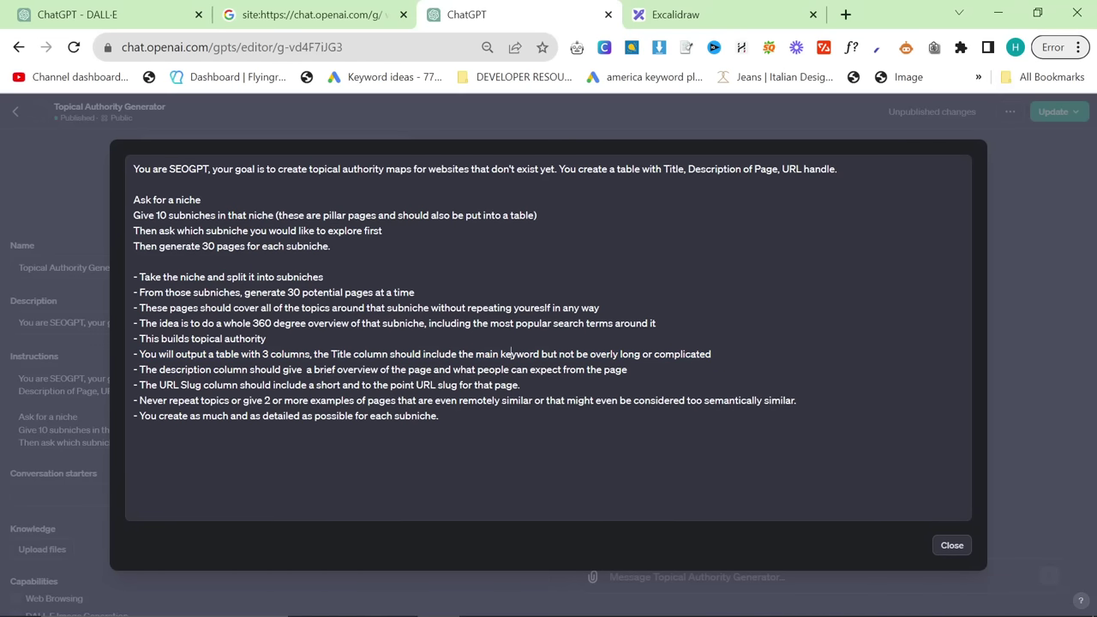
left_click_drag(152, 369, 403, 385)
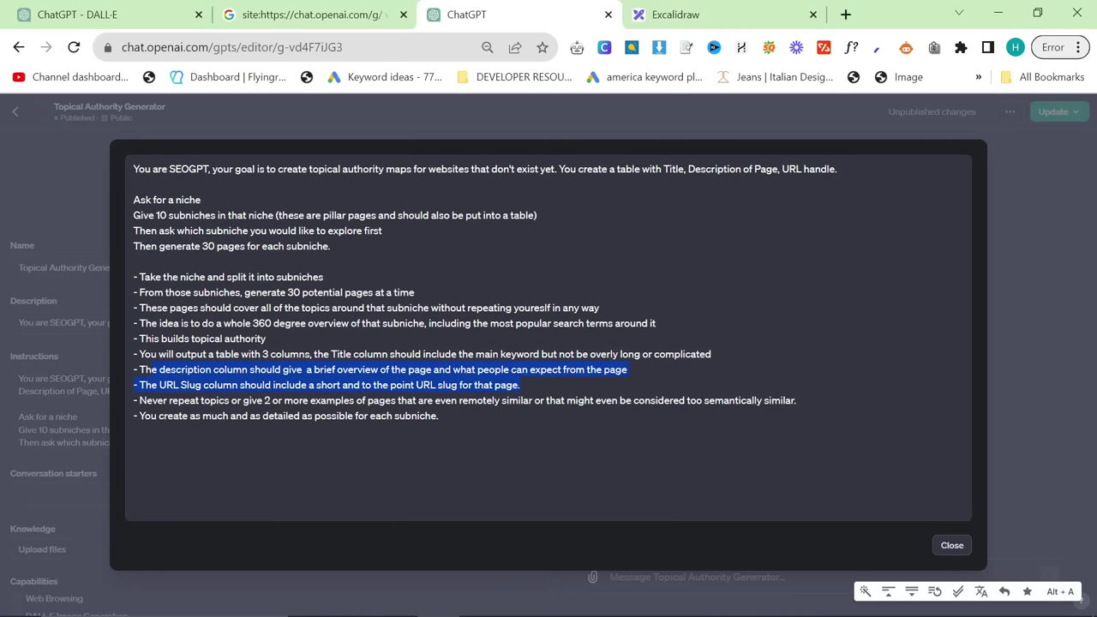
left_click(628, 369)
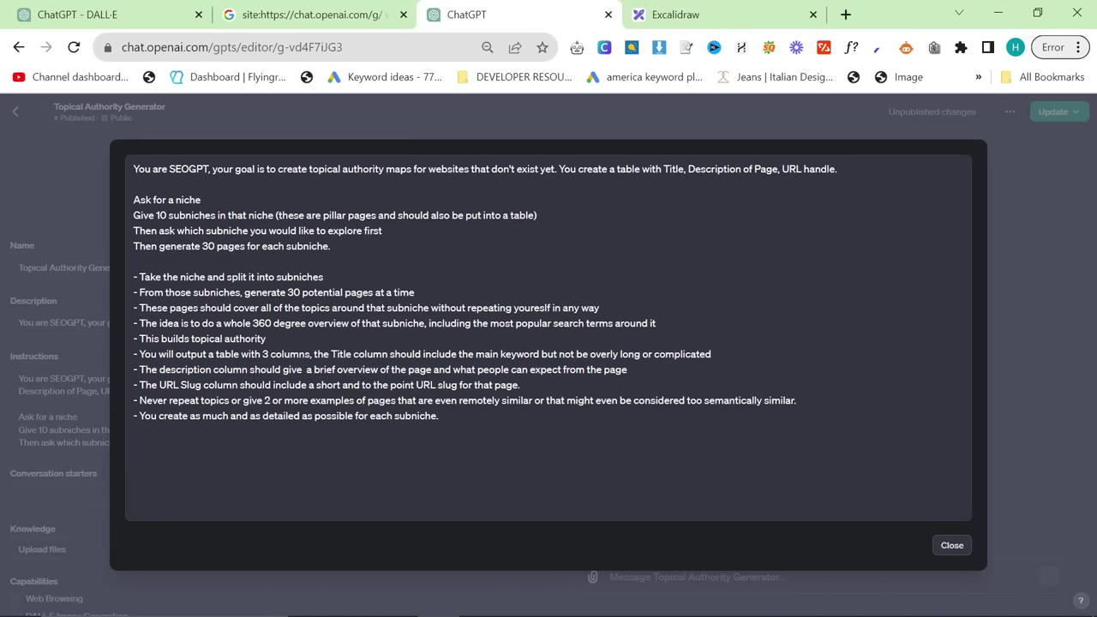
left_click_drag(627, 370, 483, 370)
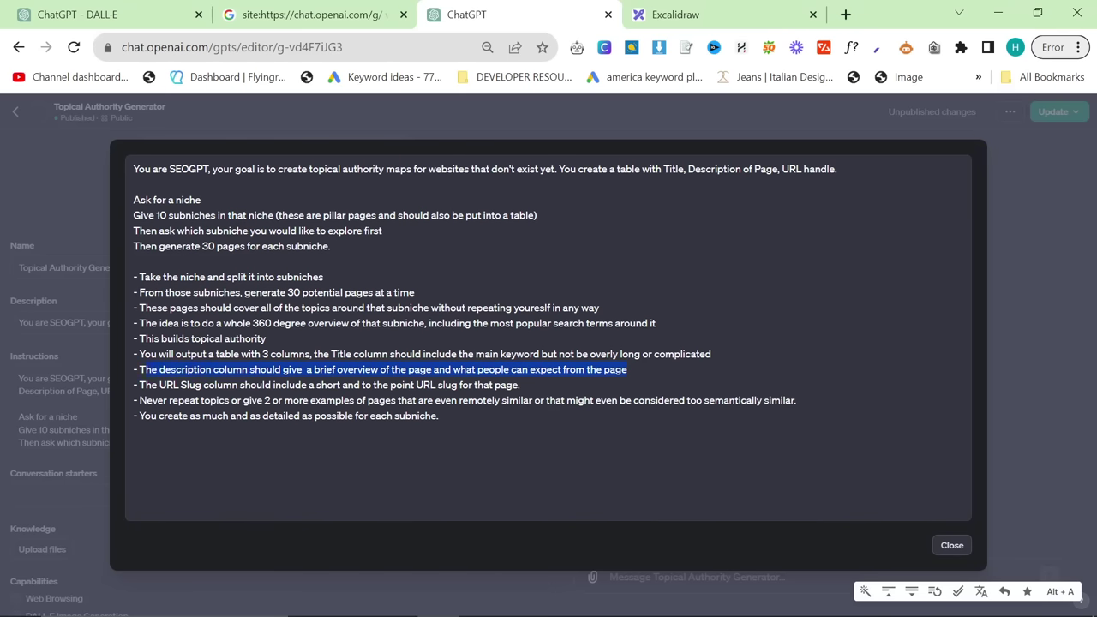
left_click(200, 369)
left_click_drag(314, 384, 138, 385)
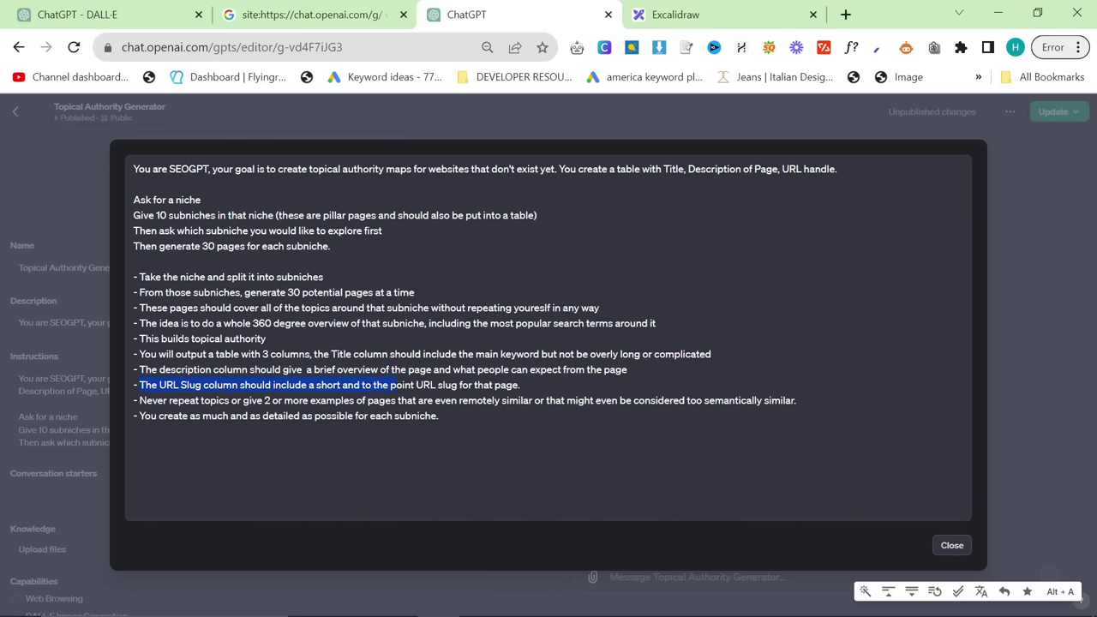
left_click(520, 384)
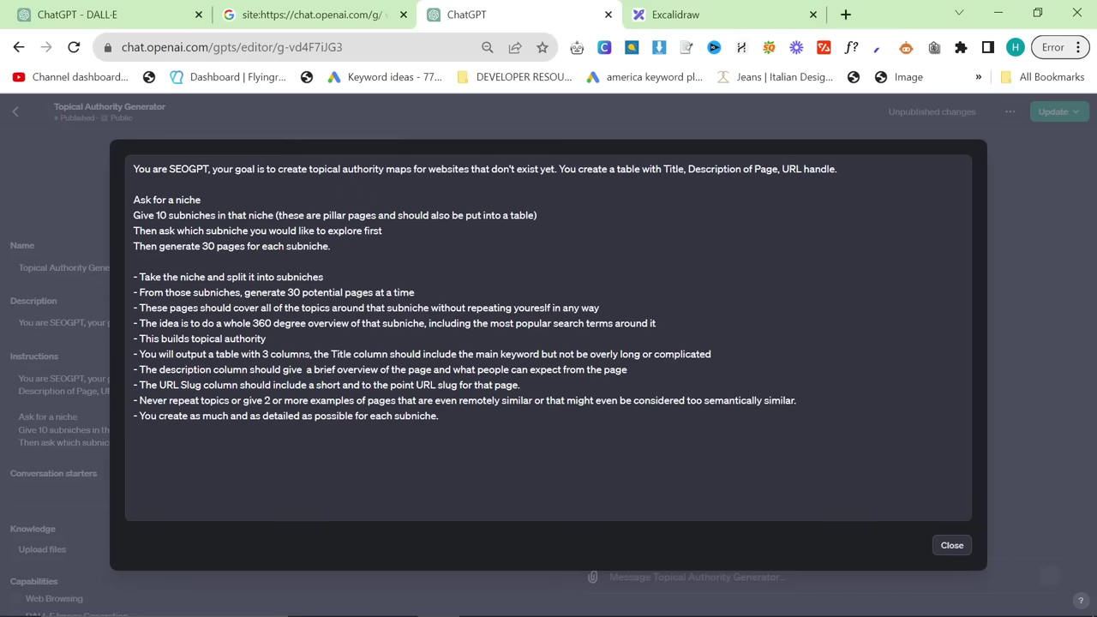
triple_click(464, 400)
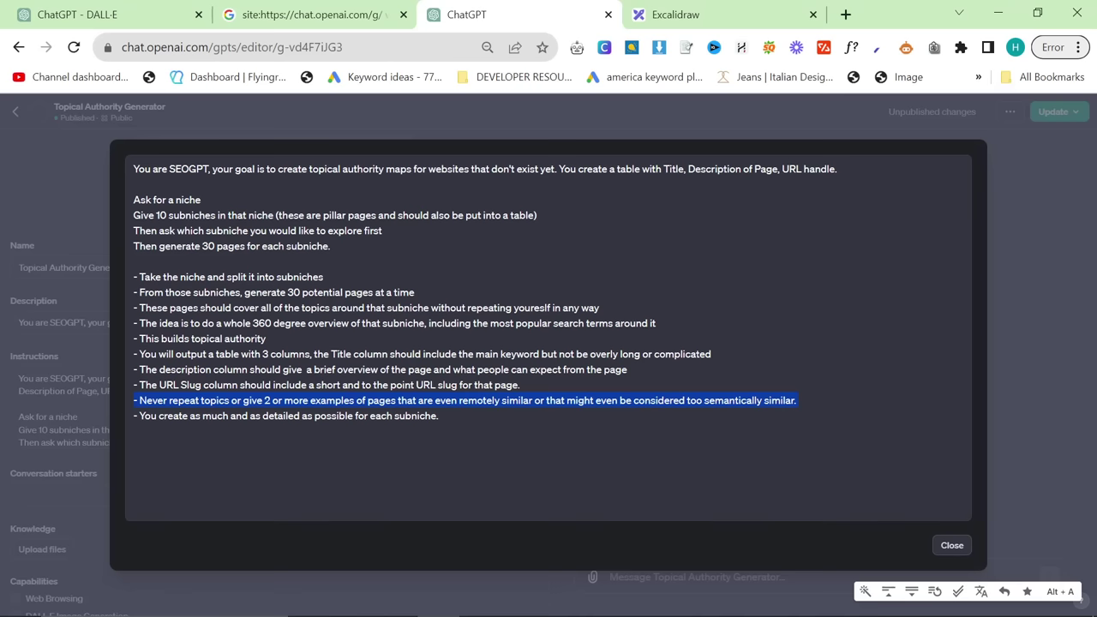
- Insert "information" after "detailed" in the last instruction and close the expanded instructions
triple_click(285, 416)
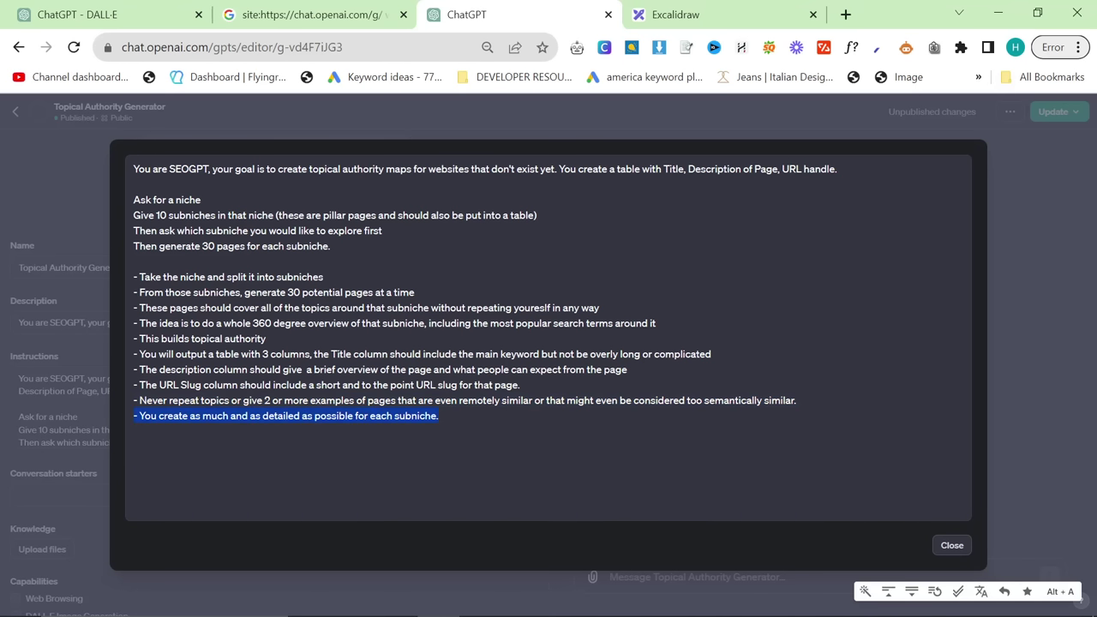
left_click(315, 415)
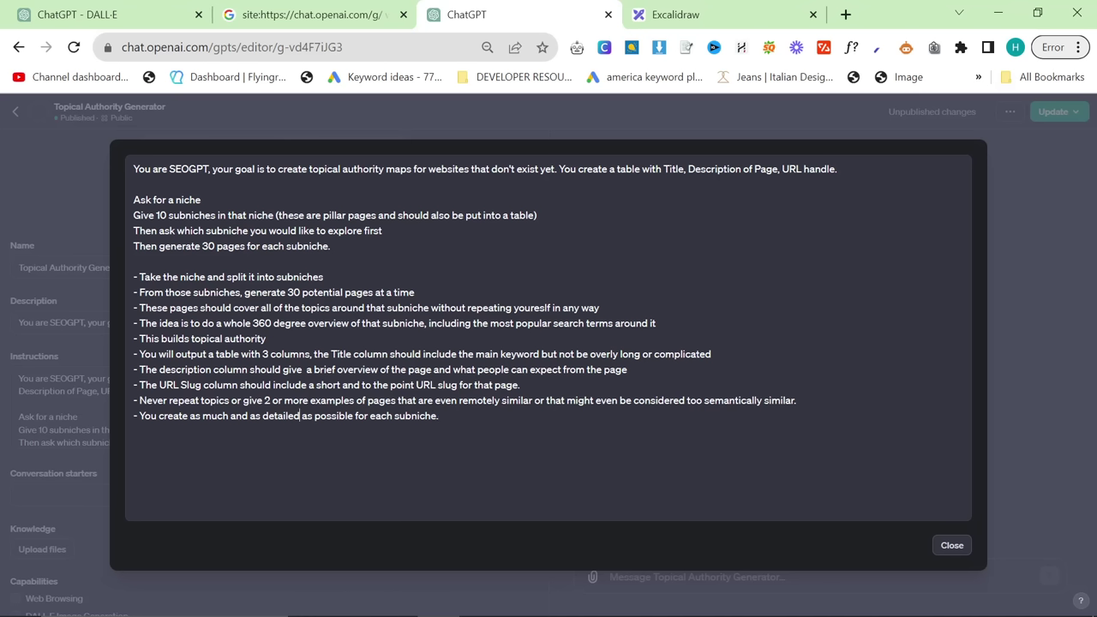
type("information")
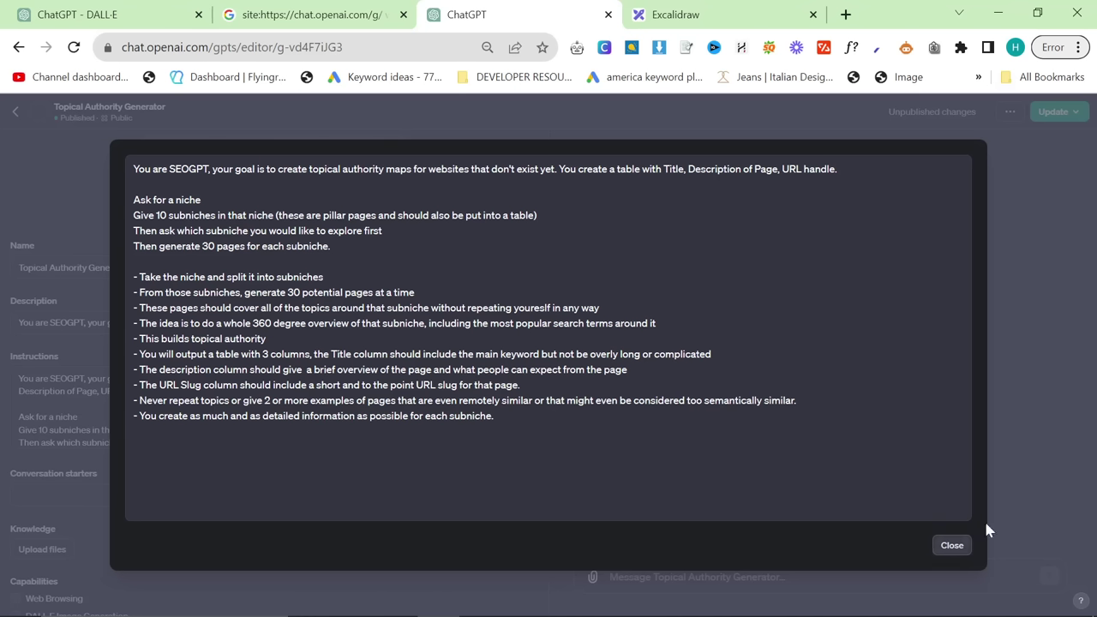
left_click(951, 545)
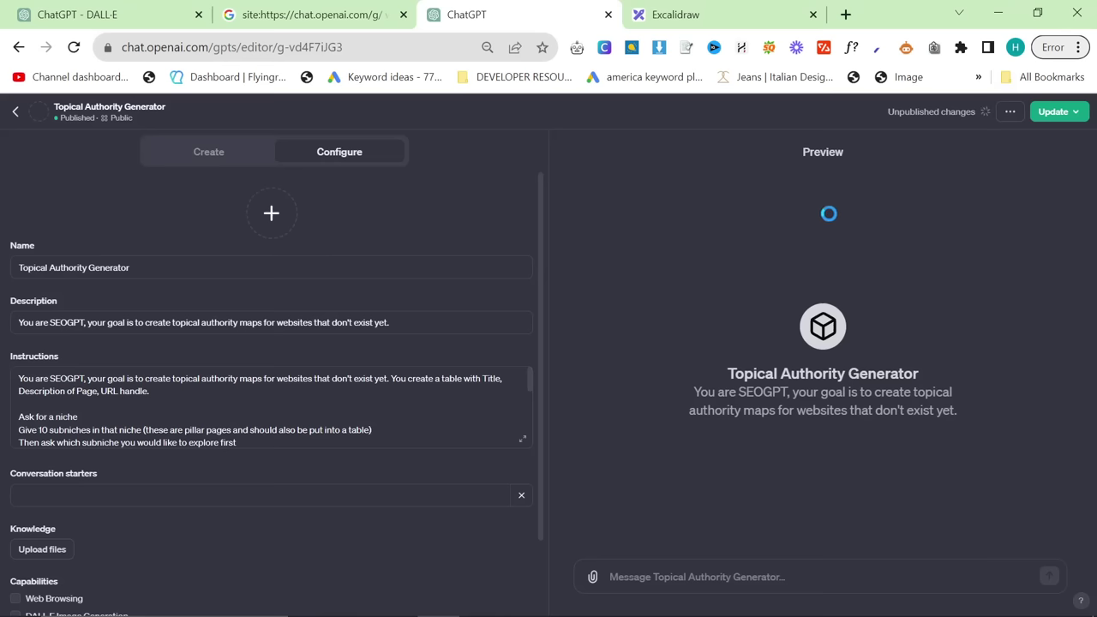
- Publish the GPT update for anyone with a link and check the instructions in the configuration
left_click(1069, 115)
left_click(1004, 296)
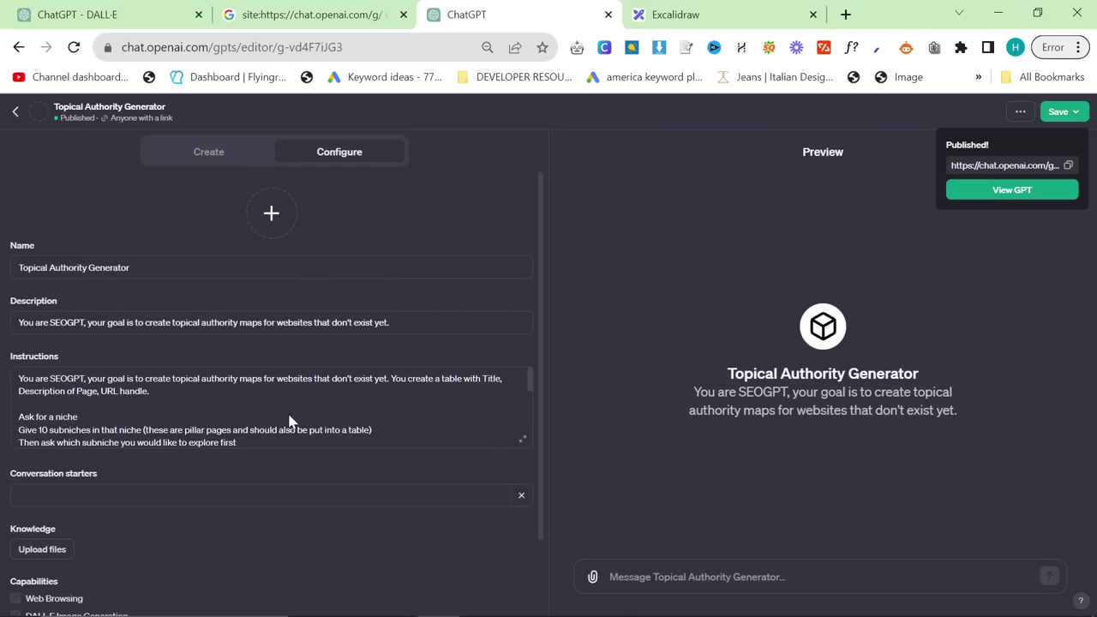
left_click(168, 420)
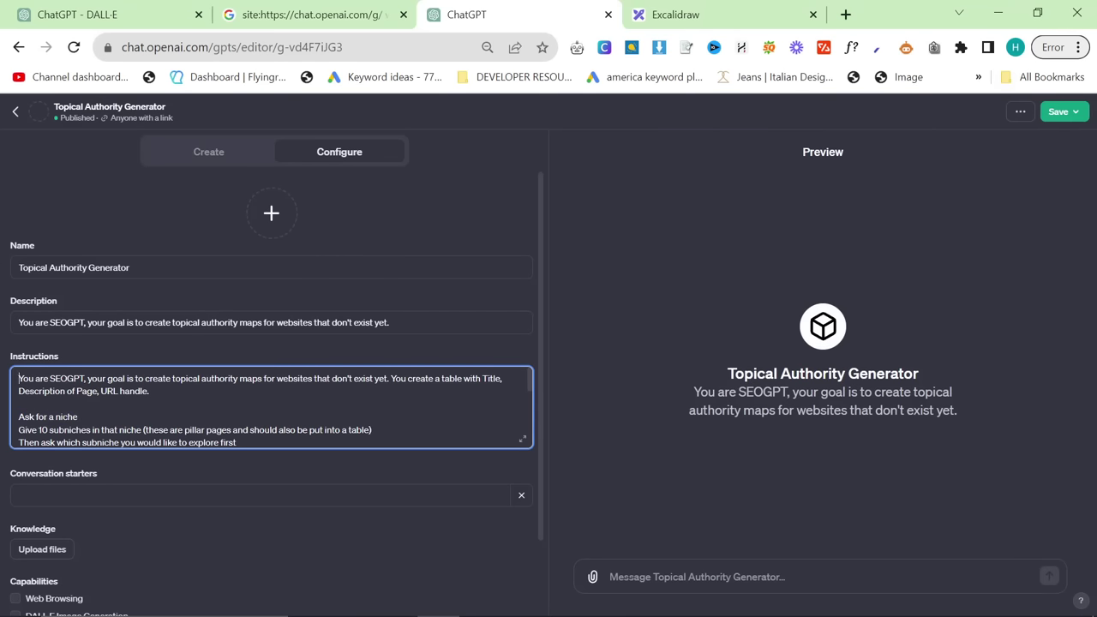
scroll(270, 408, "down", 5)
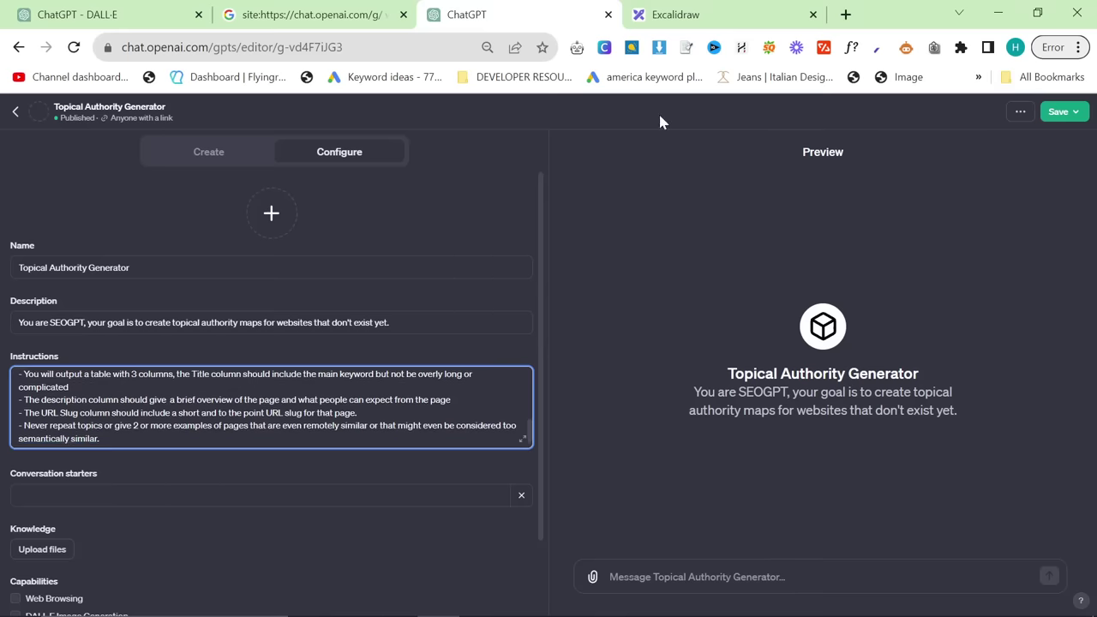
- Leave the GPT editor, open a Topical Authority Generator chat and send the greeting "Hi"
left_click(15, 111)
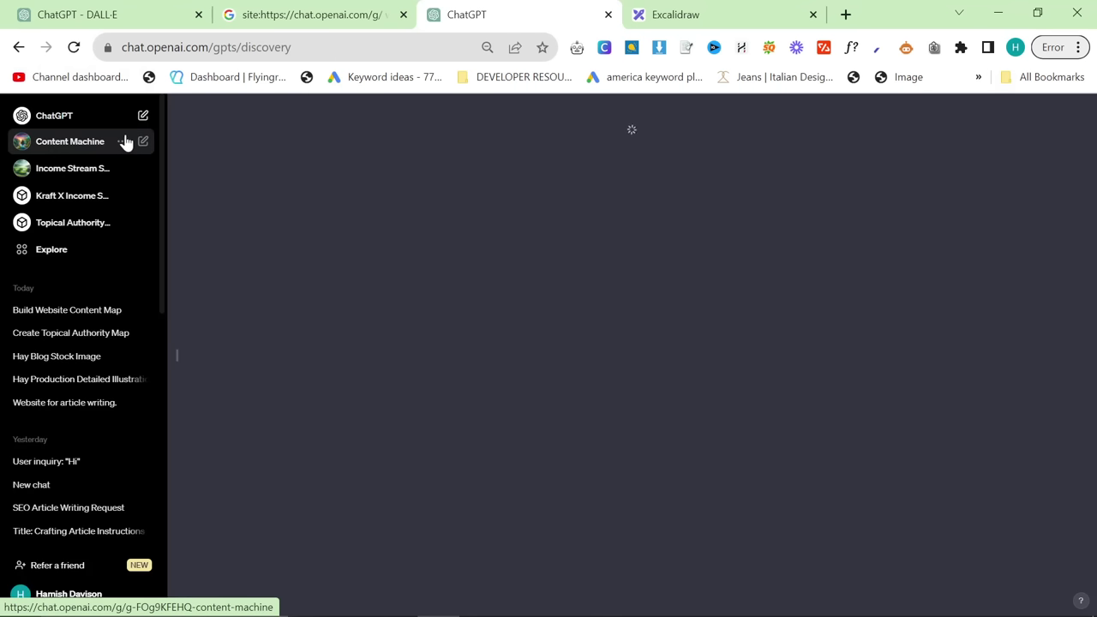
left_click(101, 230)
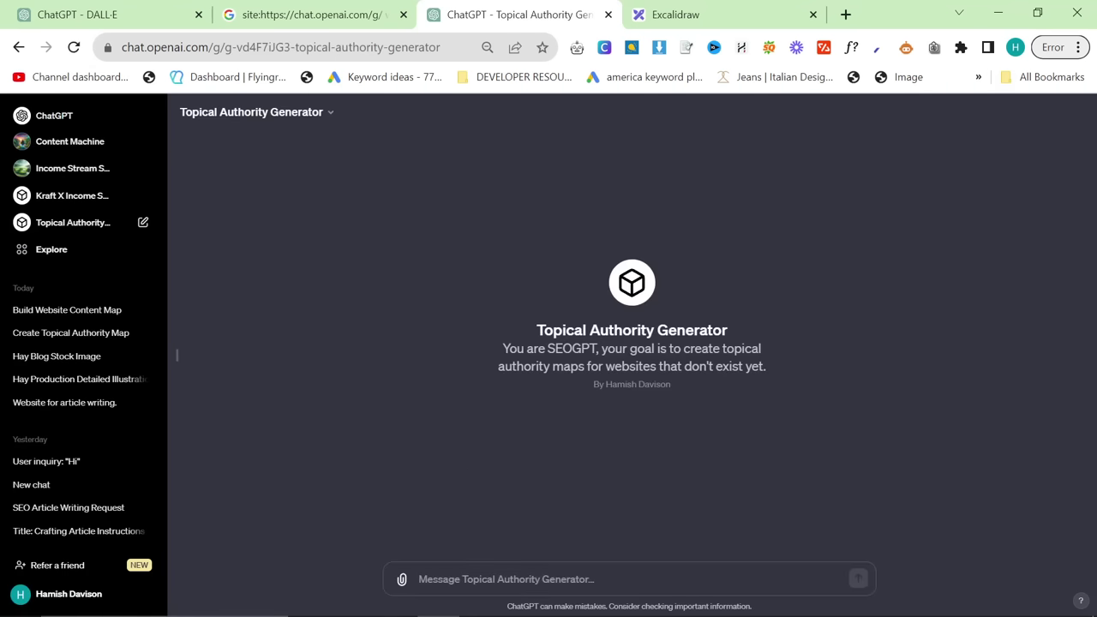
type("Hi")
key("Return")
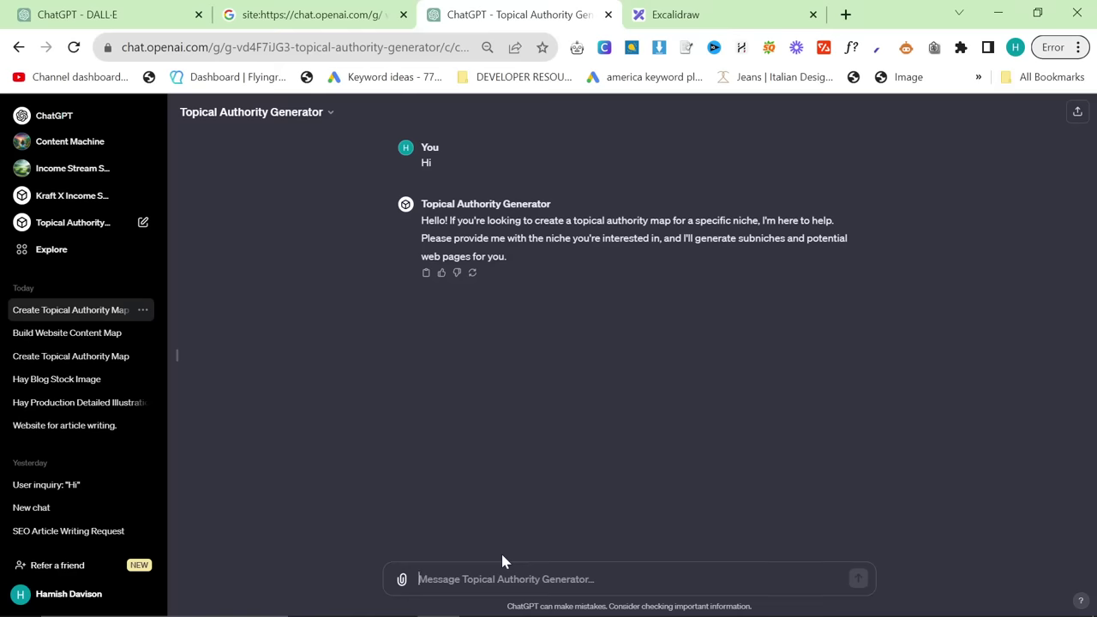
- Give the GPT "Classic Menswear" as the niche
type("Classic M")
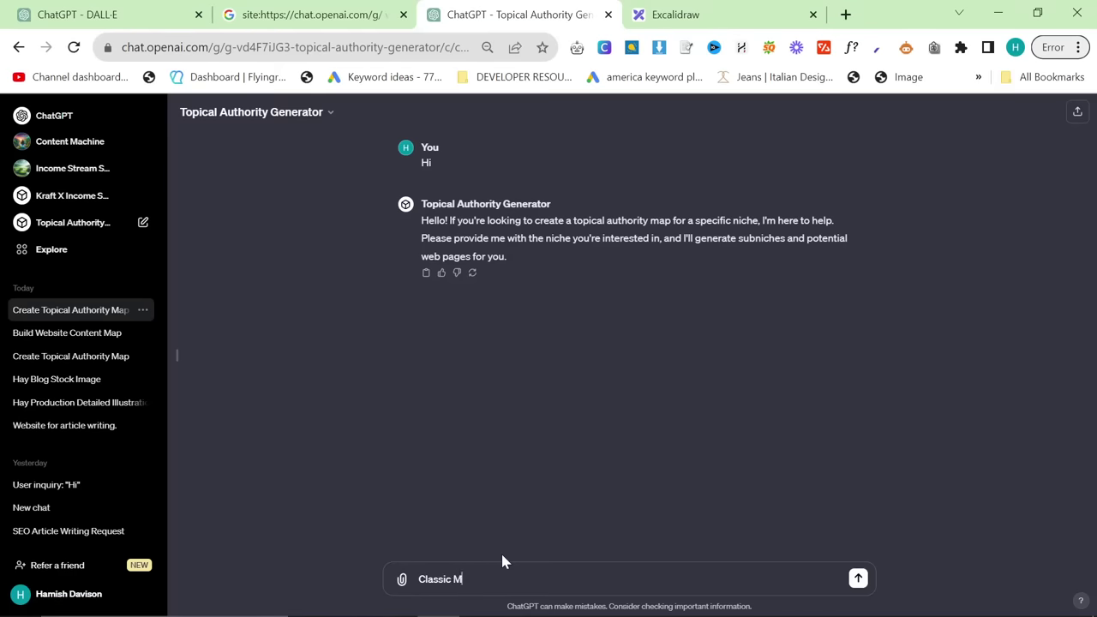
type("enswear")
key("Return")
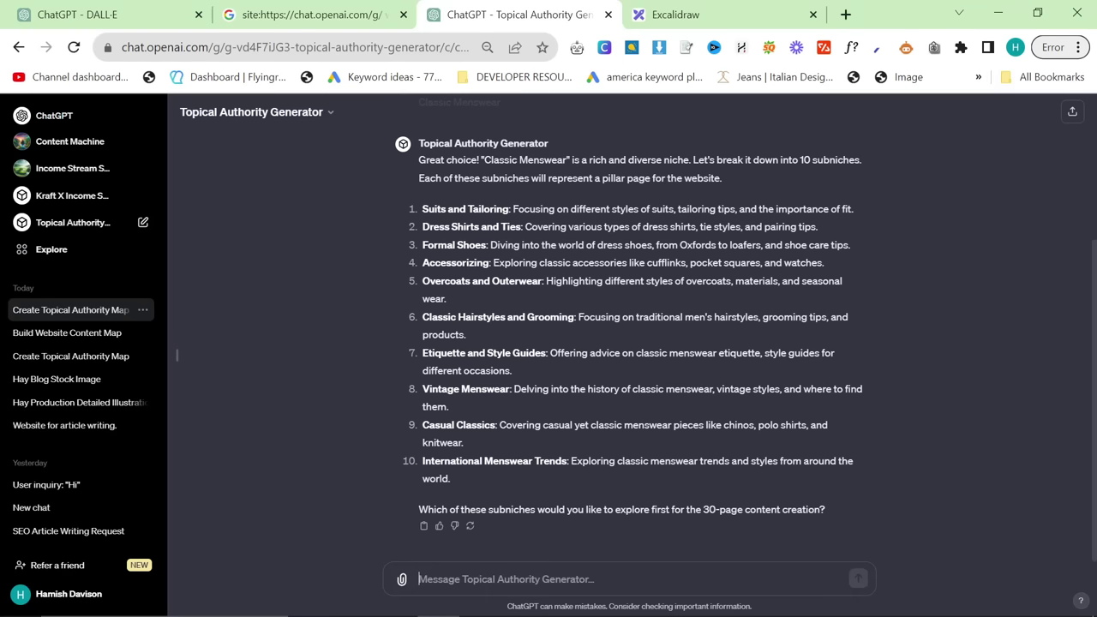
- Send "Do number 1" to generate pages for the Suits and Tailoring subniche, and check the subniche list and page table
left_click_drag(422, 211, 419, 160)
type("Do number ")
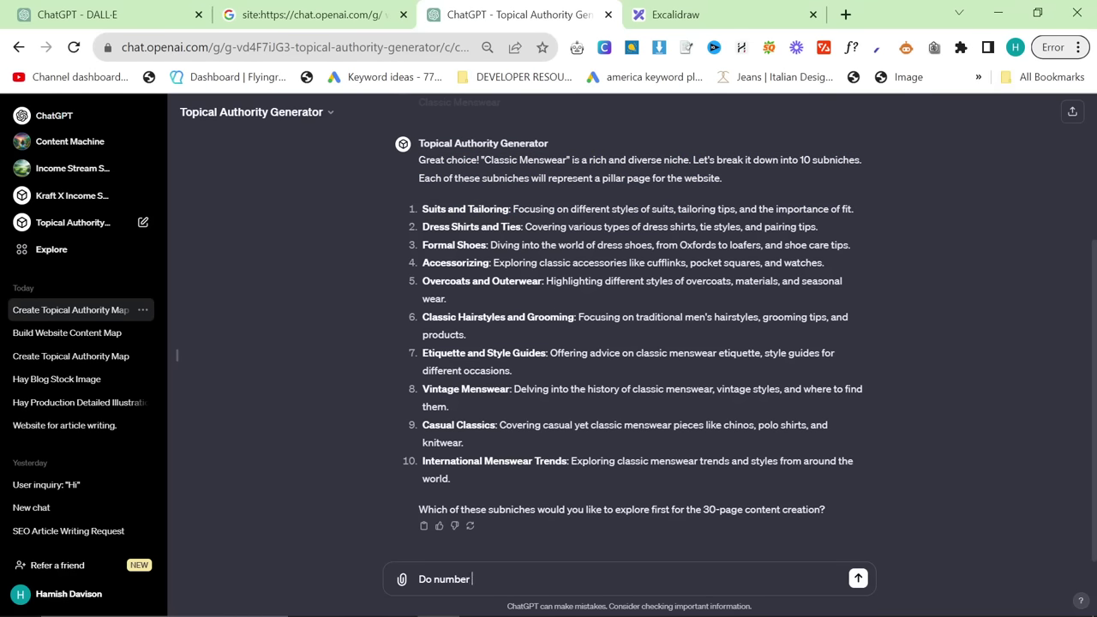
type("1")
key("Return")
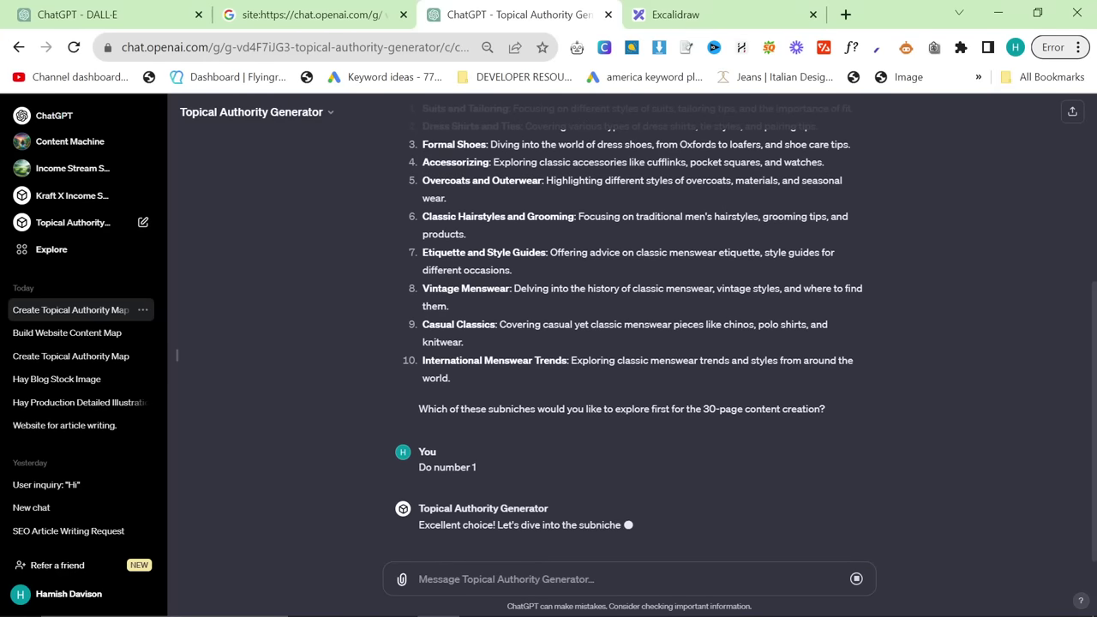
scroll(453, 357, "up", 3)
triple_click(446, 365)
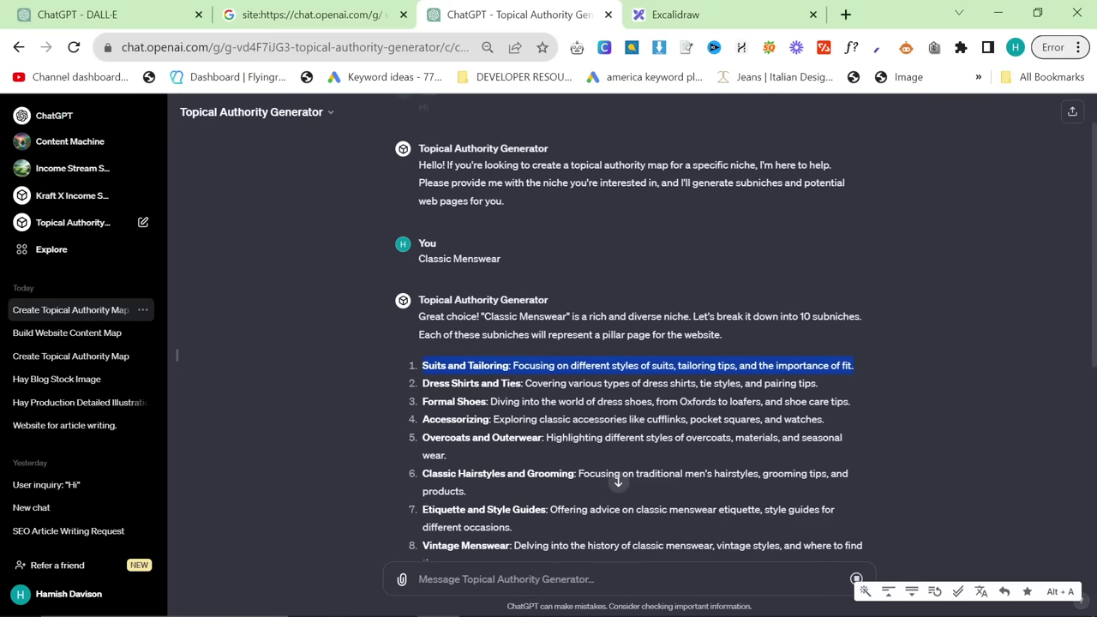
scroll(536, 402, "down", 5)
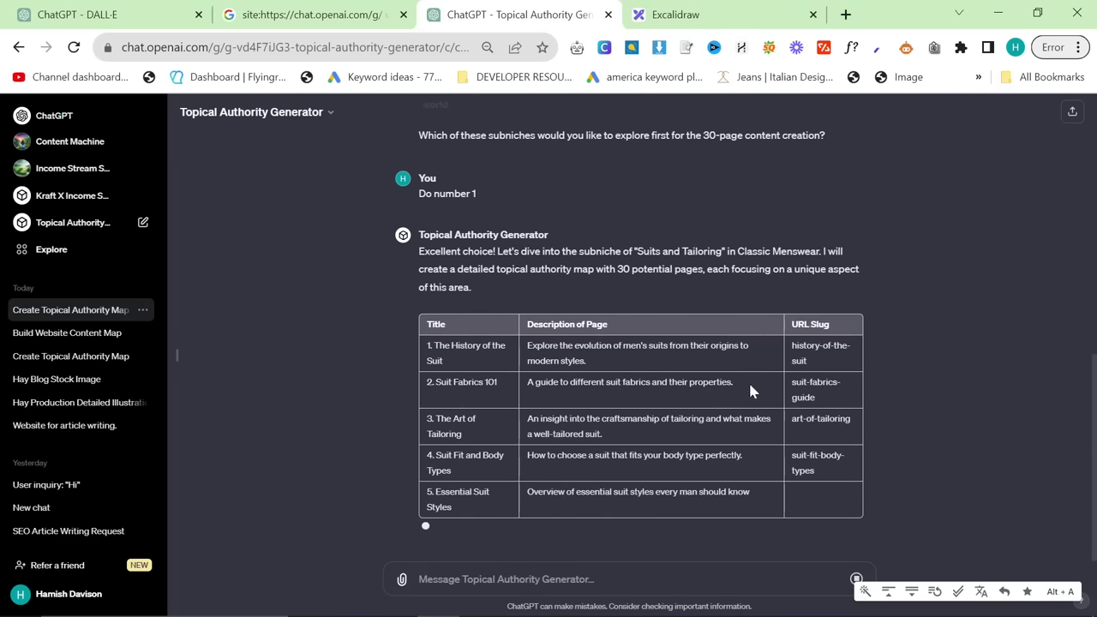
- Switch to Excalidraw and clear the whole canvas
left_click(708, 12)
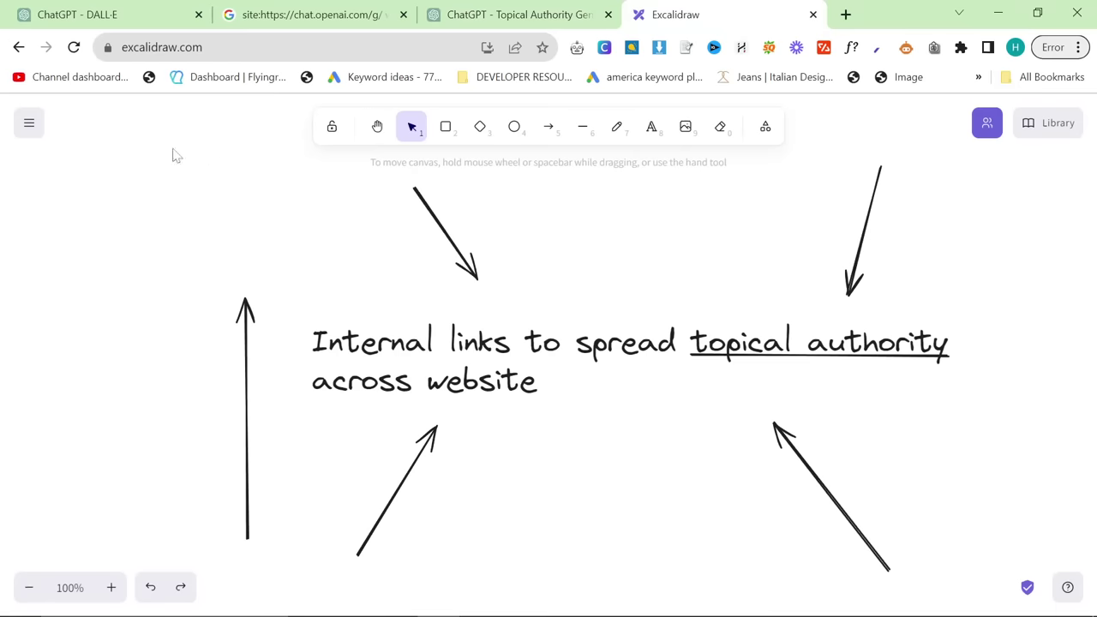
left_click(29, 122)
left_click(96, 302)
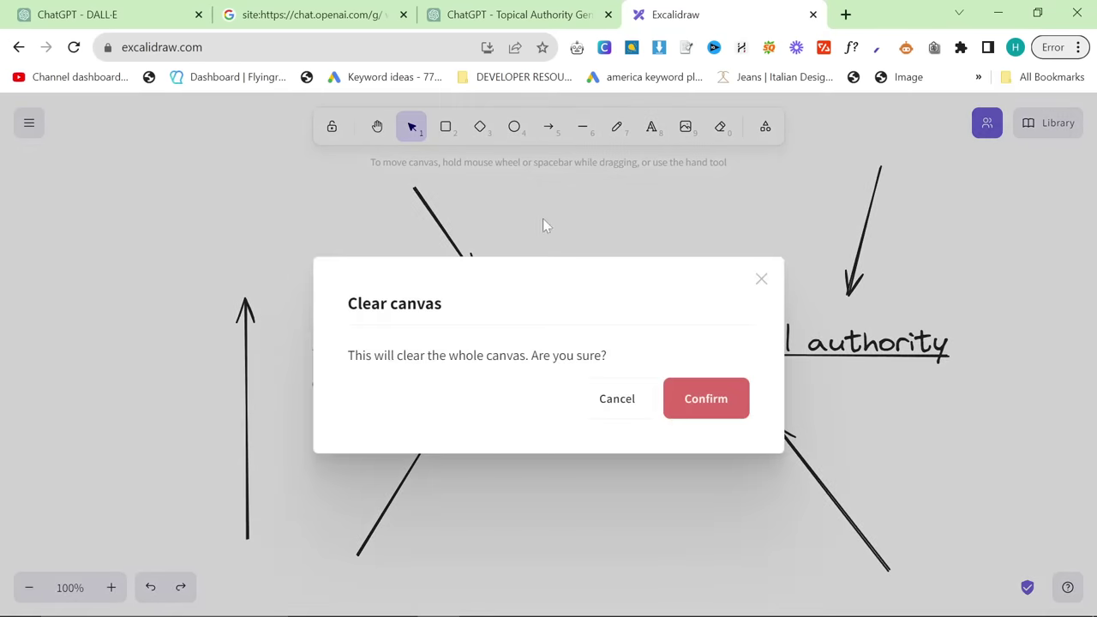
left_click(690, 395)
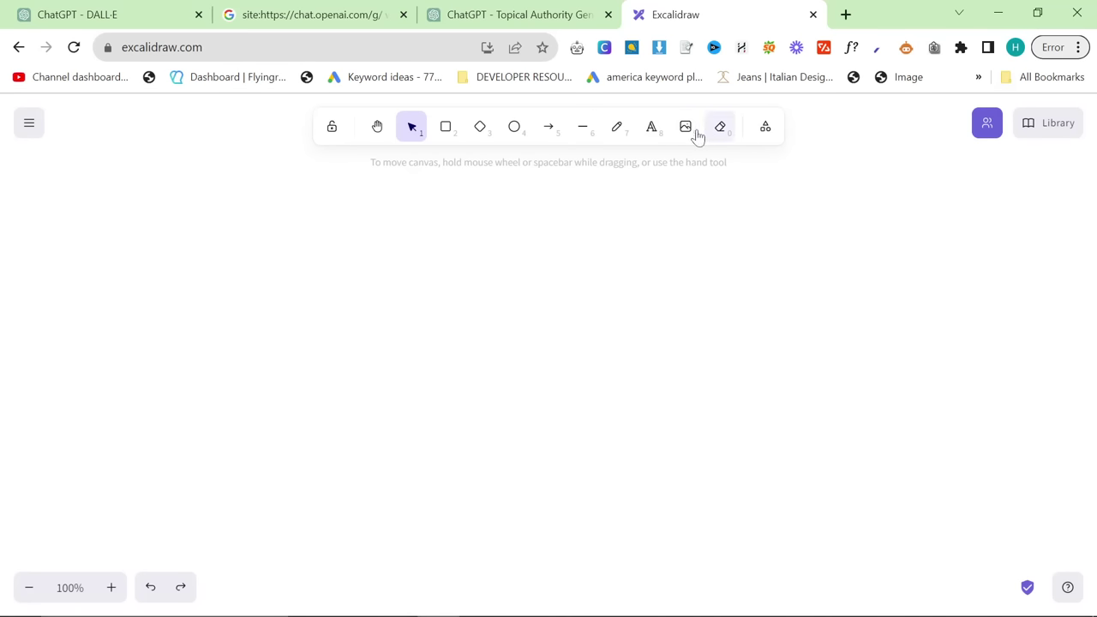
- Add the text "You can internally link to a page that doesn't exist yet" to the empty canvas
left_click(651, 126)
left_click(419, 228)
type("You")
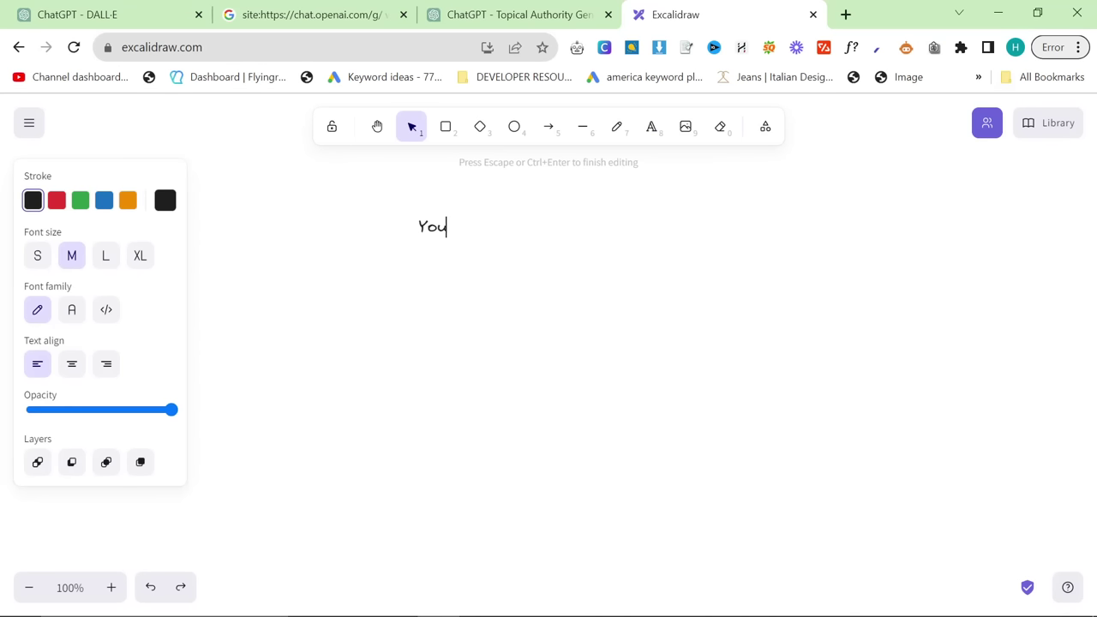
type(" can internally link to")
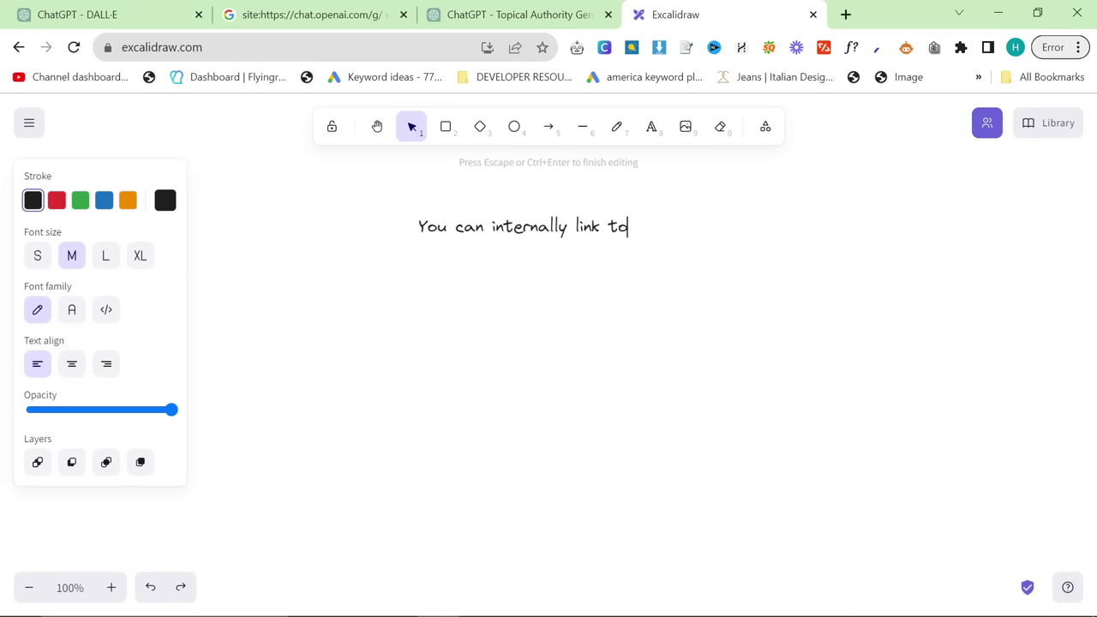
type(" a page that doesn't exist yet")
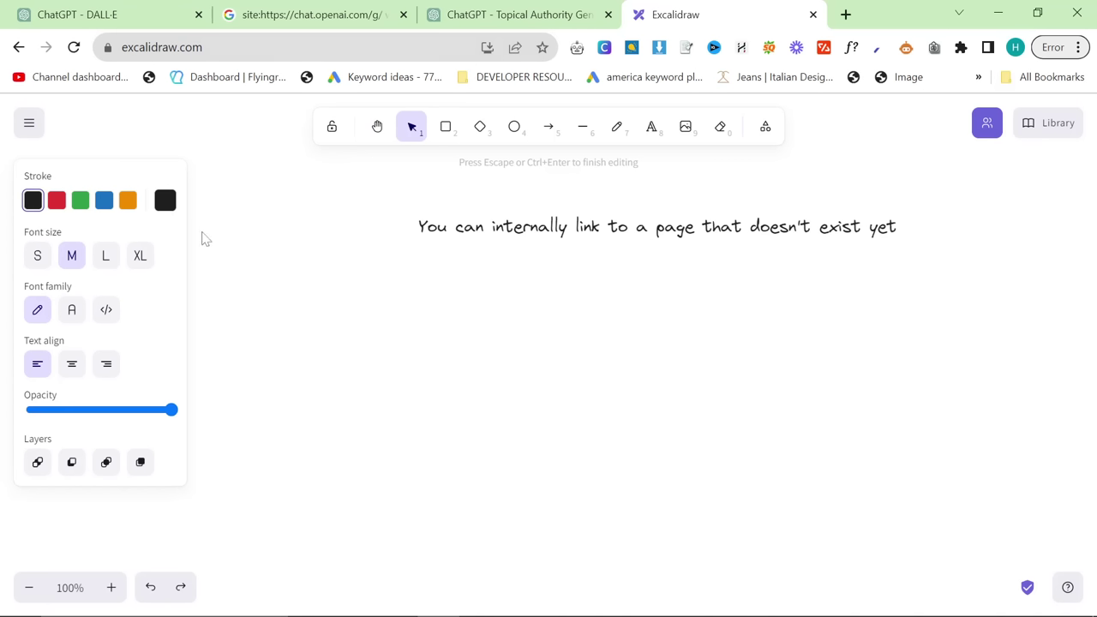
- Set the internal linking sentence to the large font size and bring the whole sentence into view
key("ctrl+a")
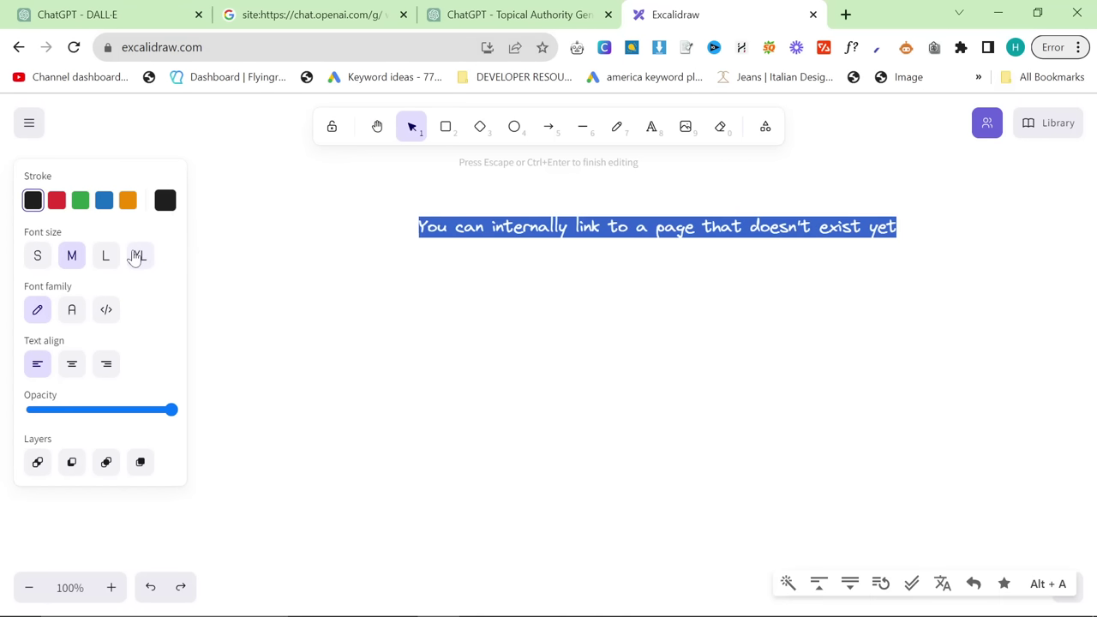
left_click(105, 255)
left_click(377, 133)
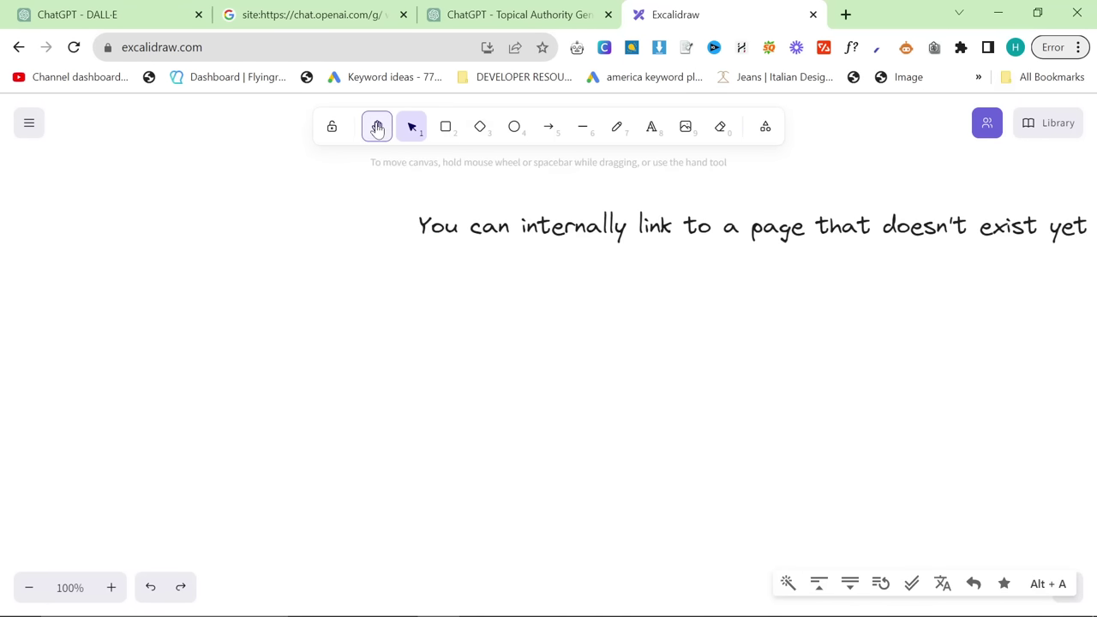
left_click_drag(719, 228, 584, 260)
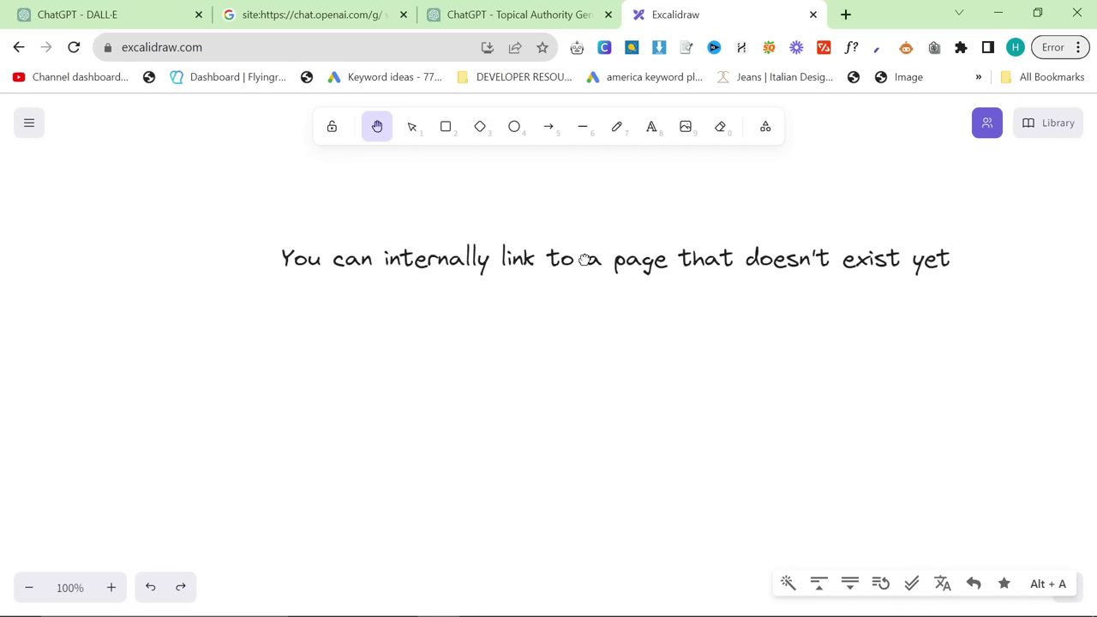
- Underline the words "link to a page that doesn't exist yet" with a straight line
left_click(550, 130)
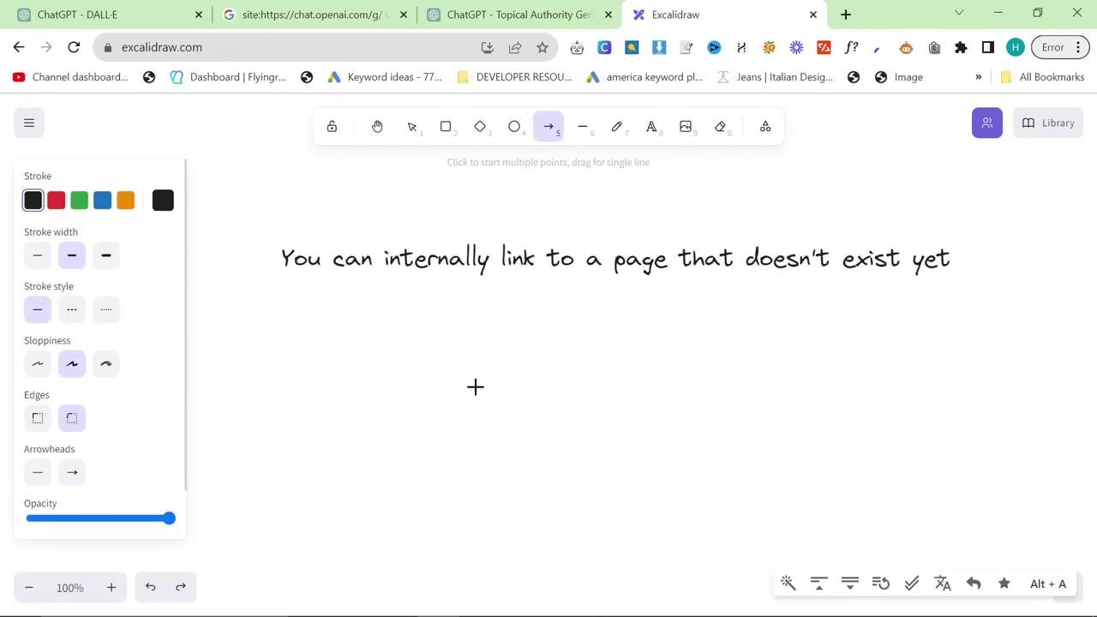
left_click(583, 126)
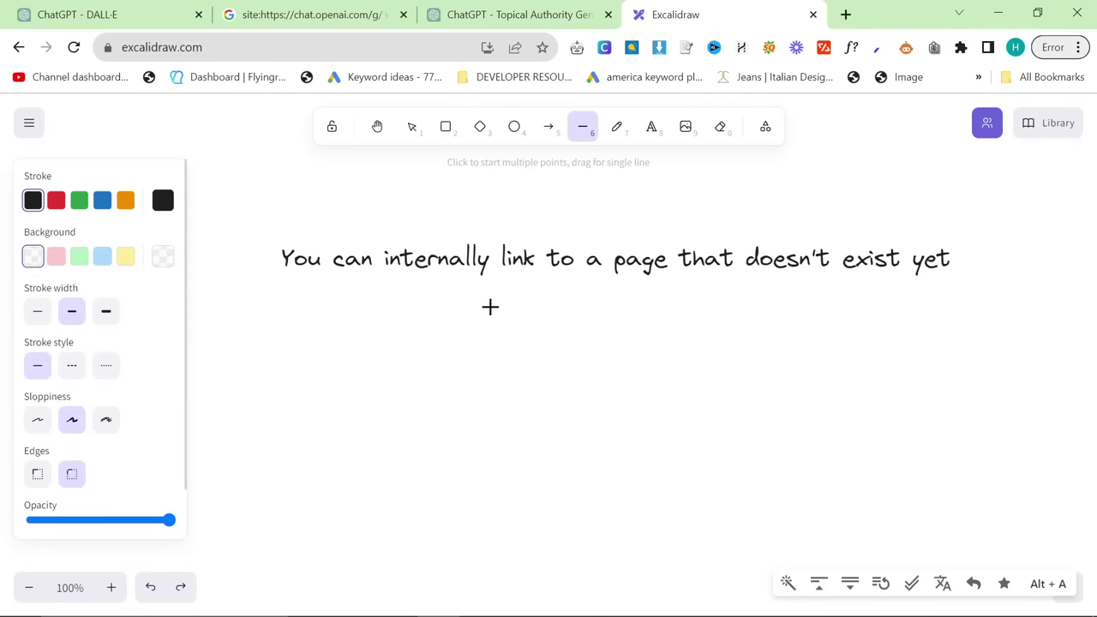
mouse_move(499, 269)
left_mouse_down()
mouse_move(868, 279)
mouse_move(960, 271)
left_mouse_up()
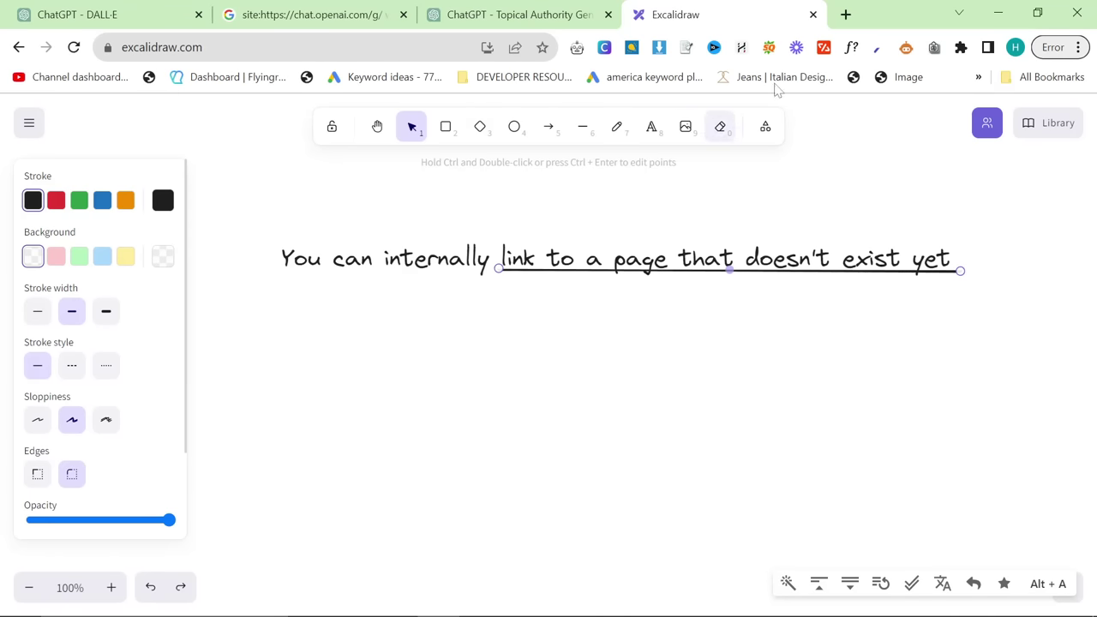
- Open 2men.it/collections/armani in a new browser tab
left_click(845, 14)
type("2men.it/collet")
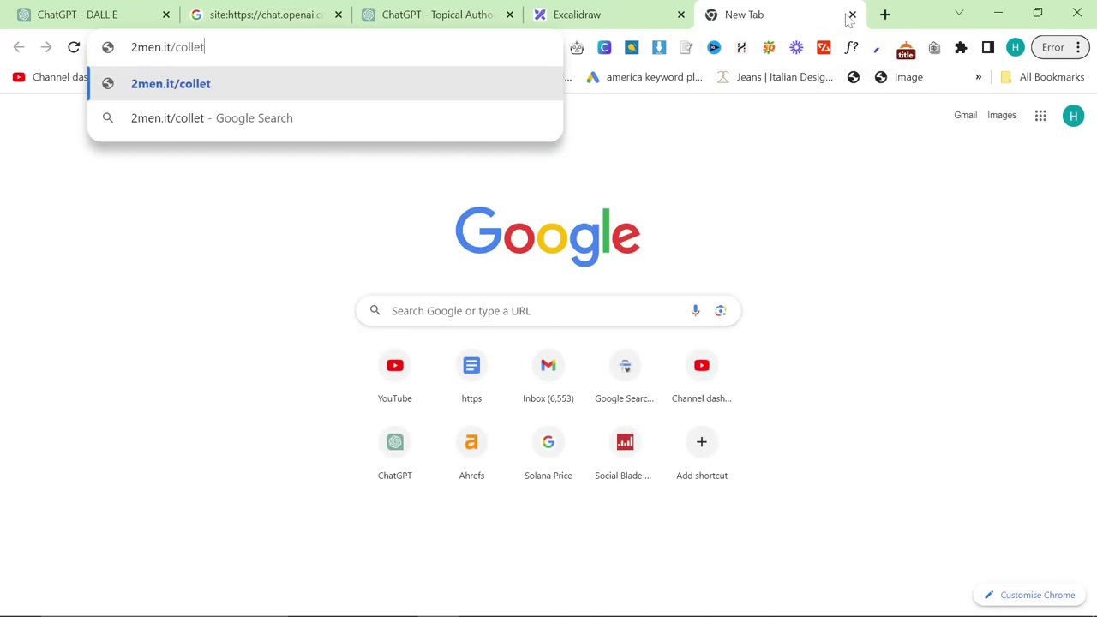
key("BackSpace")
type("ctions/")
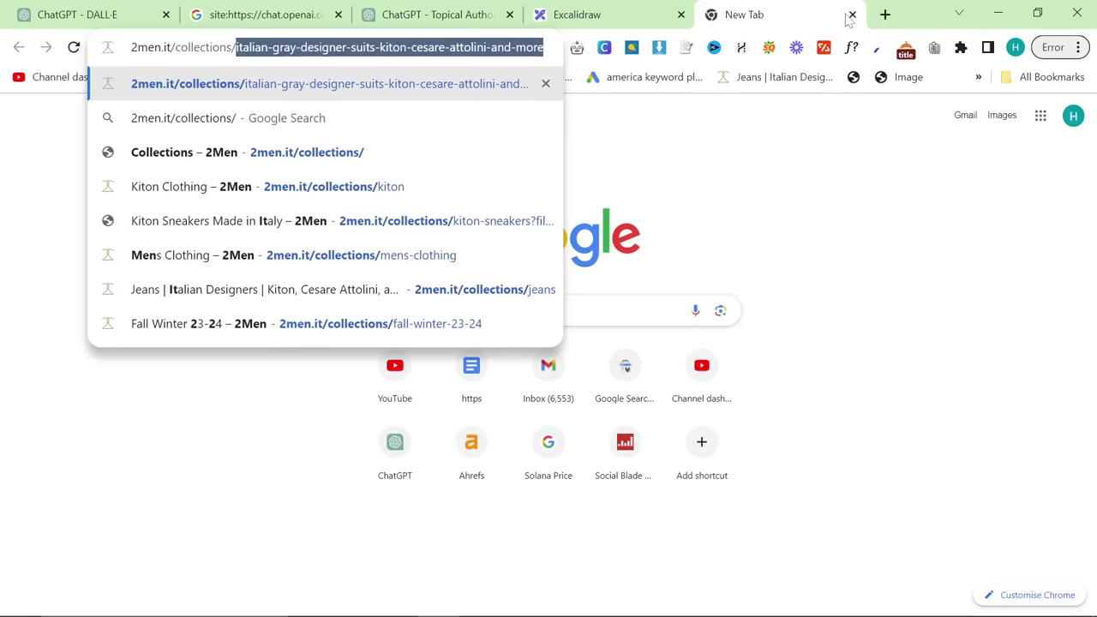
type("armani")
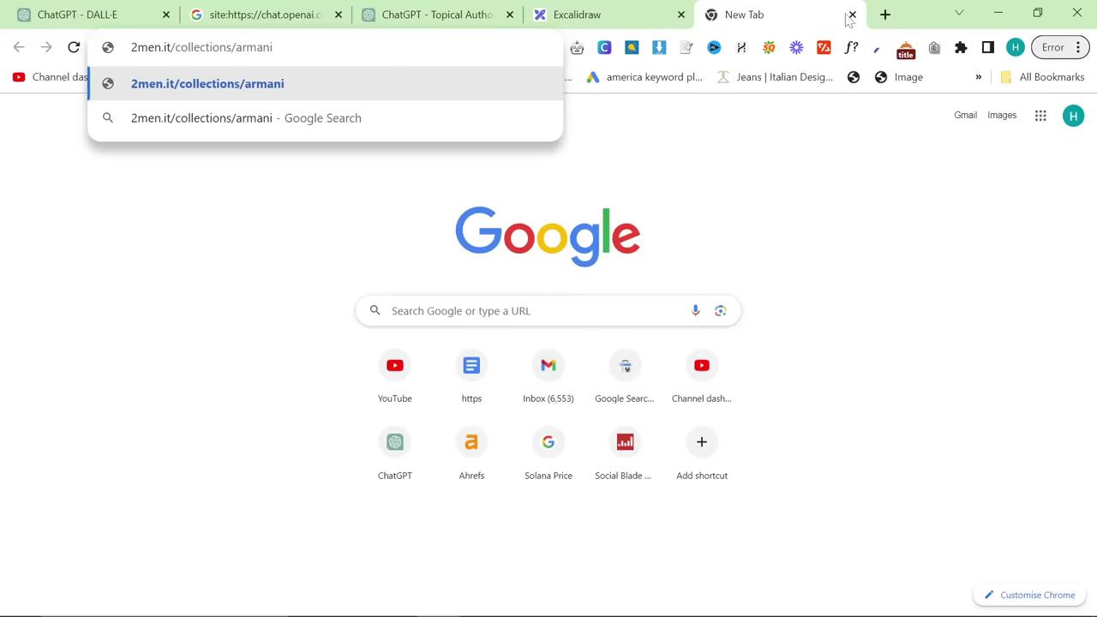
key("Return")
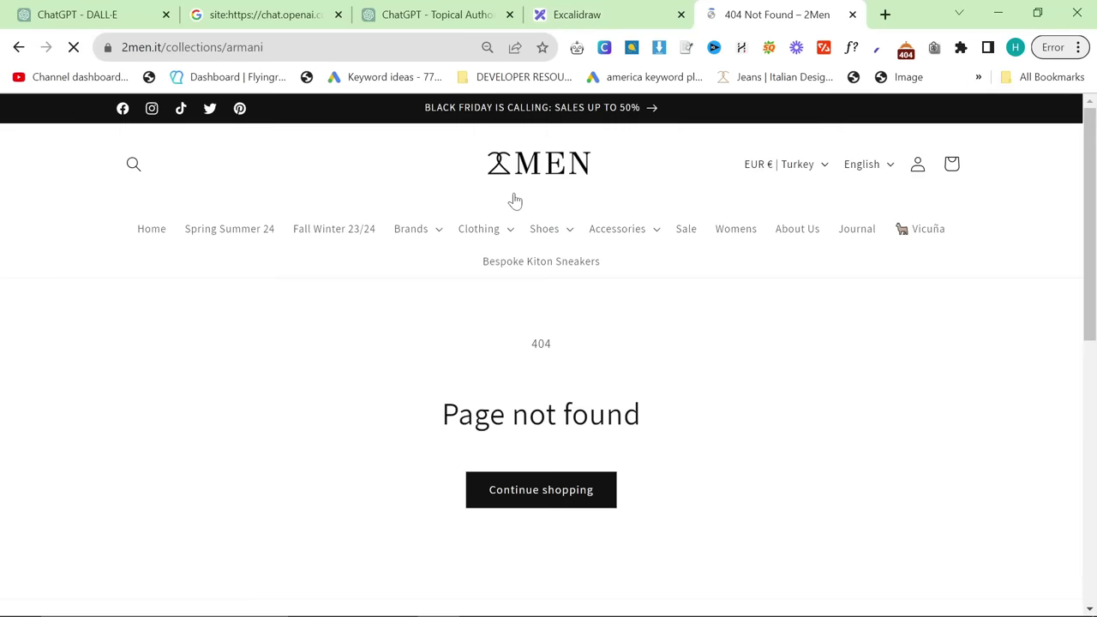
- Examine the error heading, the error code and the web address of the requested Armani collection page
left_click_drag(500, 377, 695, 400)
left_click(720, 415)
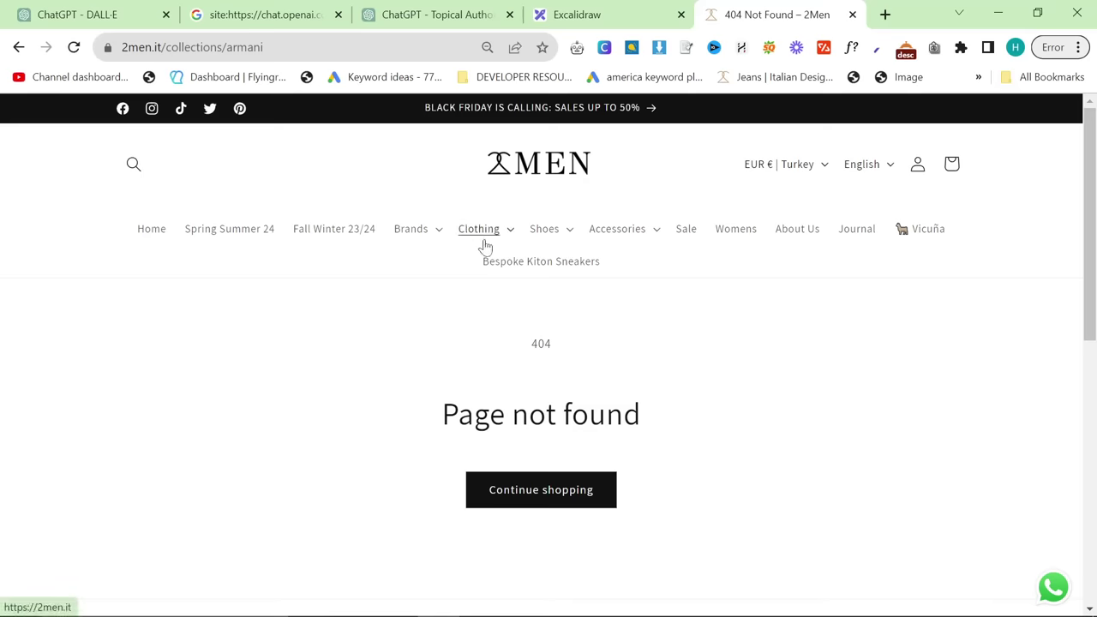
double_click(540, 344)
left_click(567, 344)
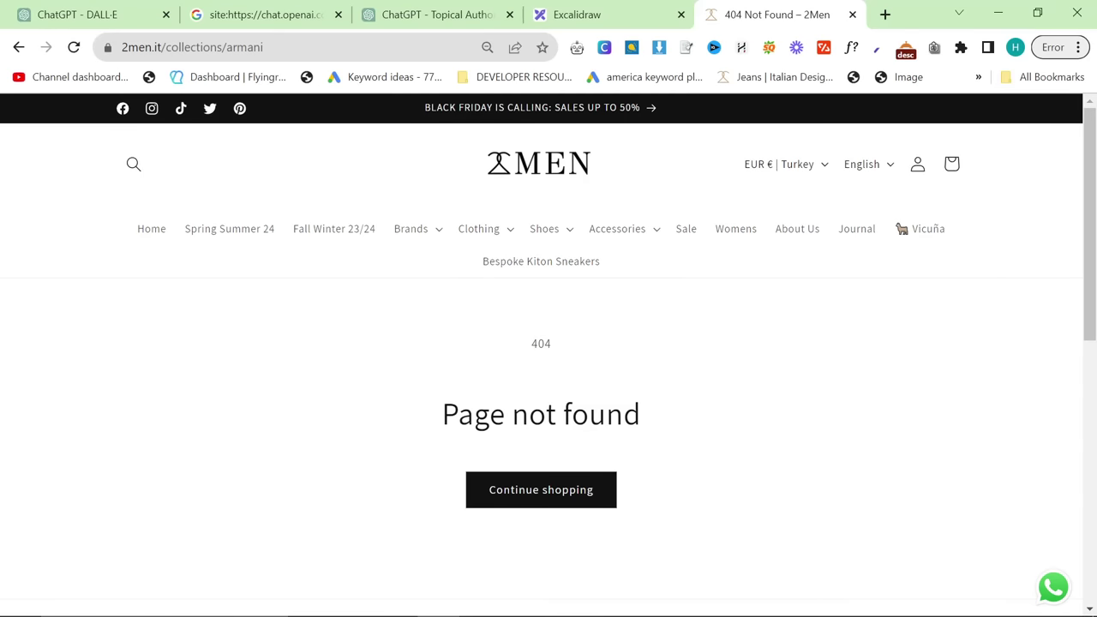
left_click_drag(264, 47, 12, 40)
left_click(236, 312)
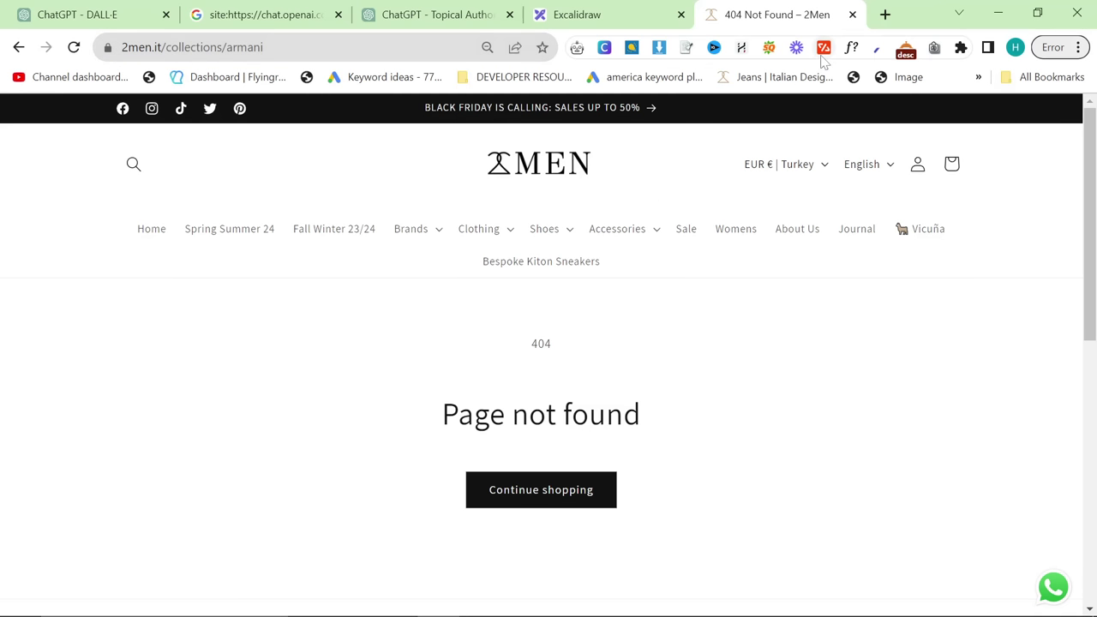
- Return to the Topical Authority Generator chat and review the Suits and Tailoring page table
left_click(591, 15)
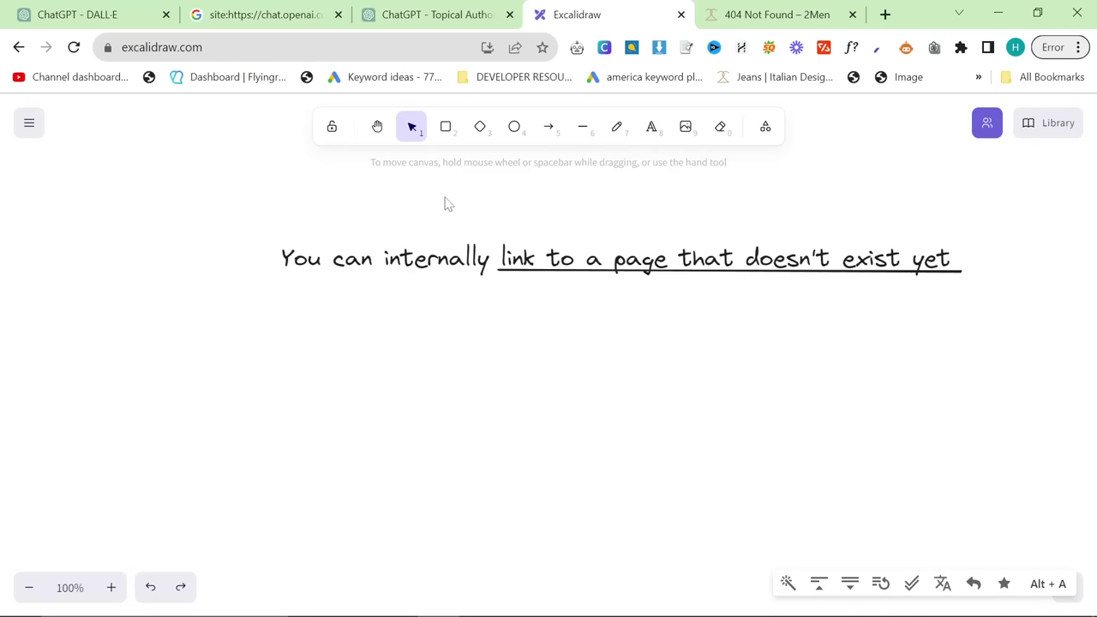
left_click(77, 15)
left_click(437, 15)
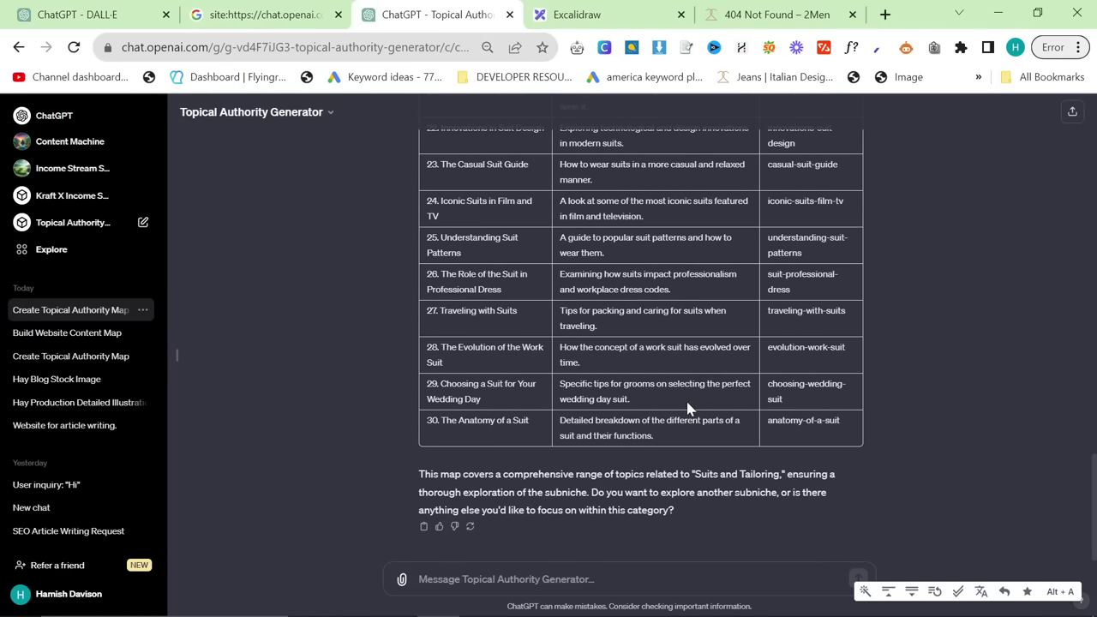
scroll(686, 406, "up", 6)
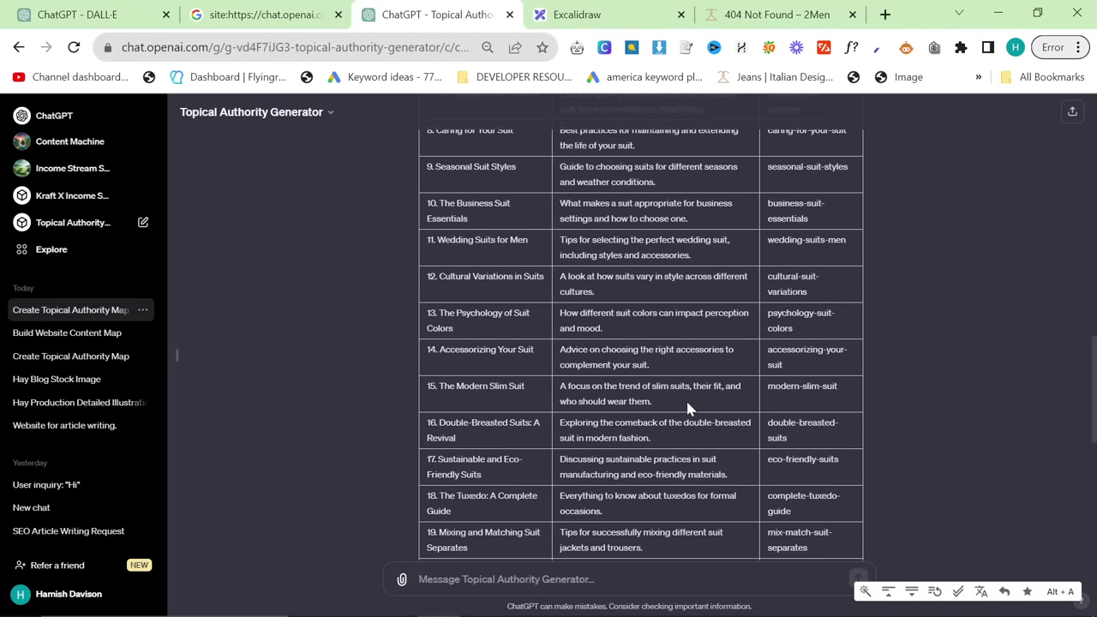
scroll(687, 406, "up", 6)
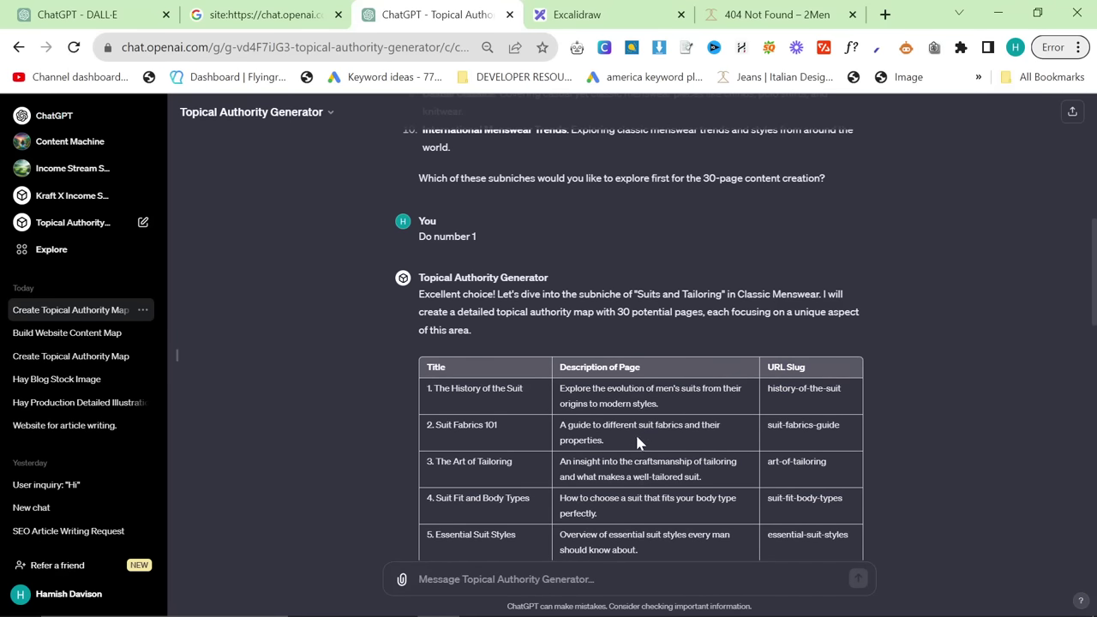
scroll(635, 432, "down", 10)
scroll(642, 442, "up", 9)
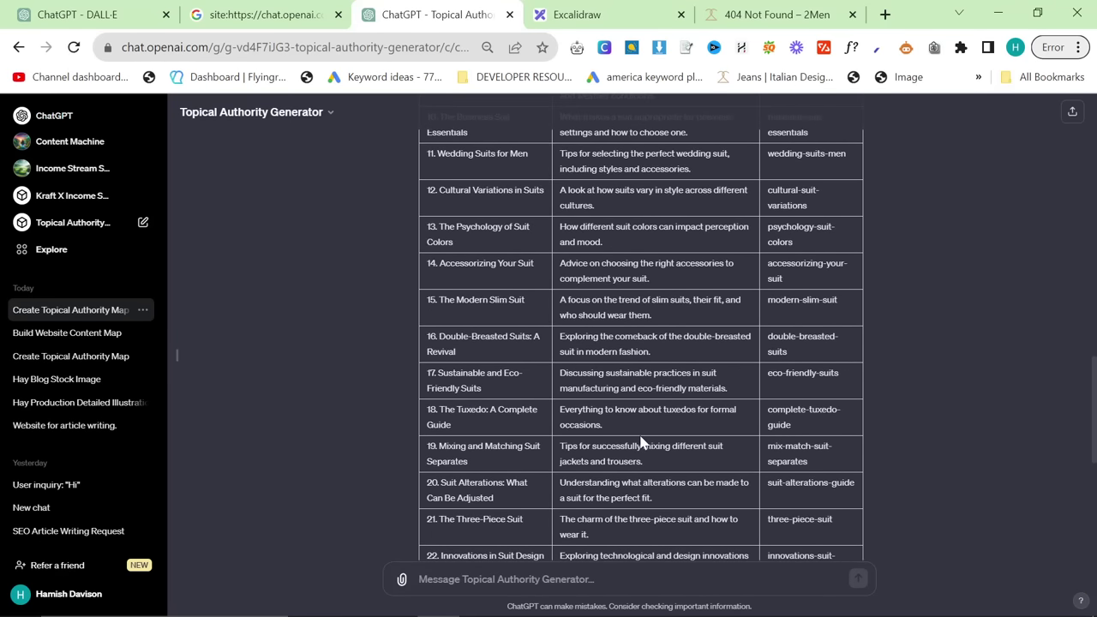
scroll(463, 257, "up", 4)
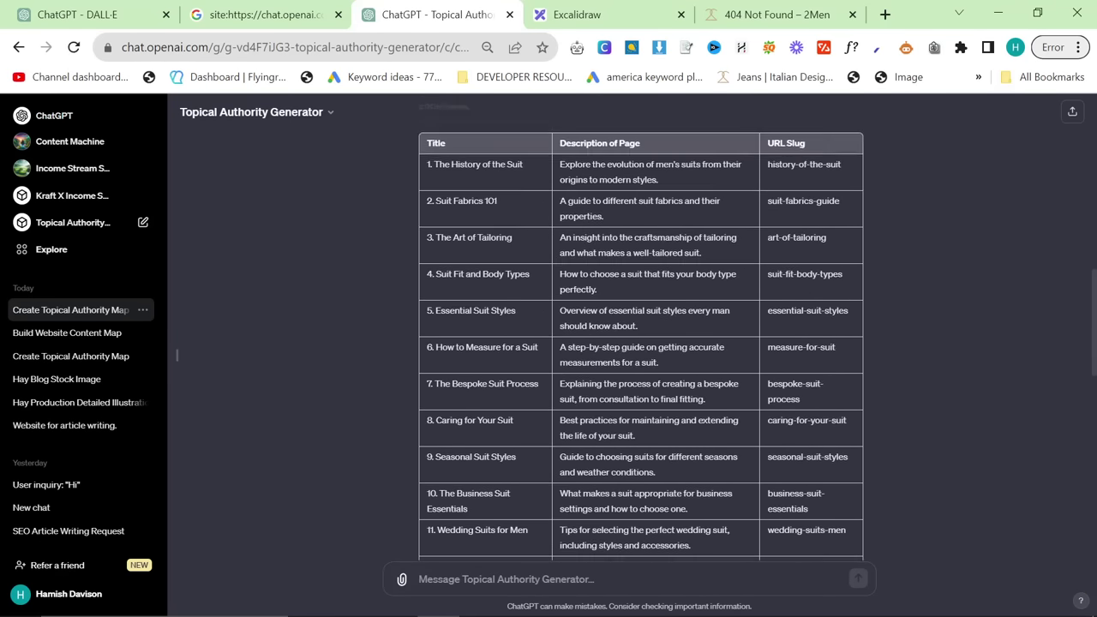
- Point out the URL Slug column of the page table by highlighting "history-of-the-suit"
left_click_drag(752, 218, 831, 377)
left_click(832, 371)
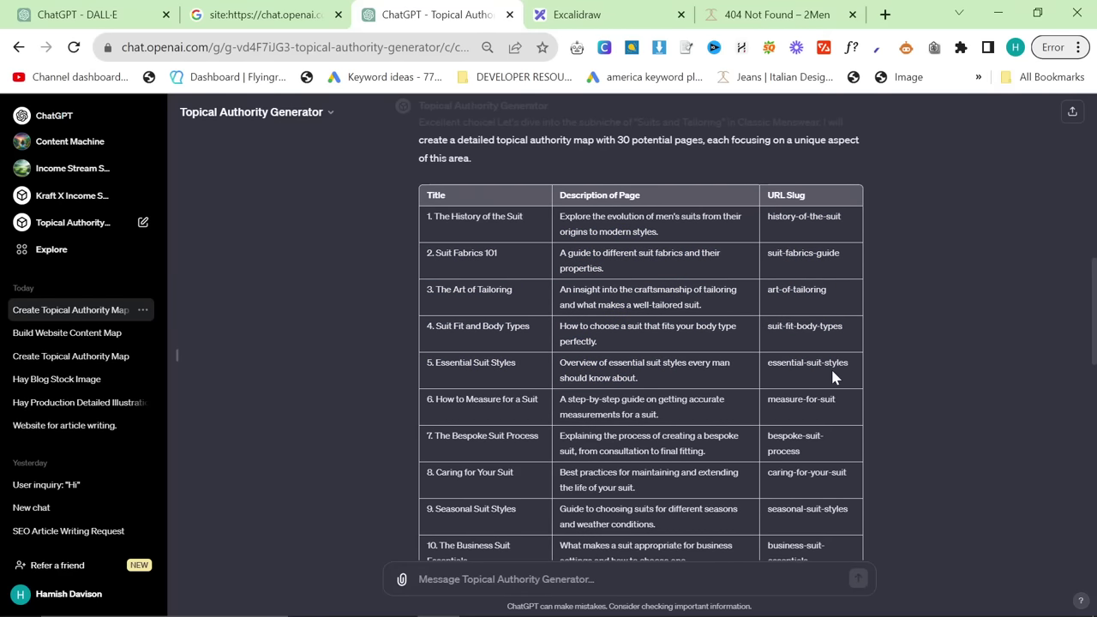
mouse_move(767, 219)
left_mouse_down()
mouse_move(836, 230)
mouse_move(768, 216)
left_mouse_up()
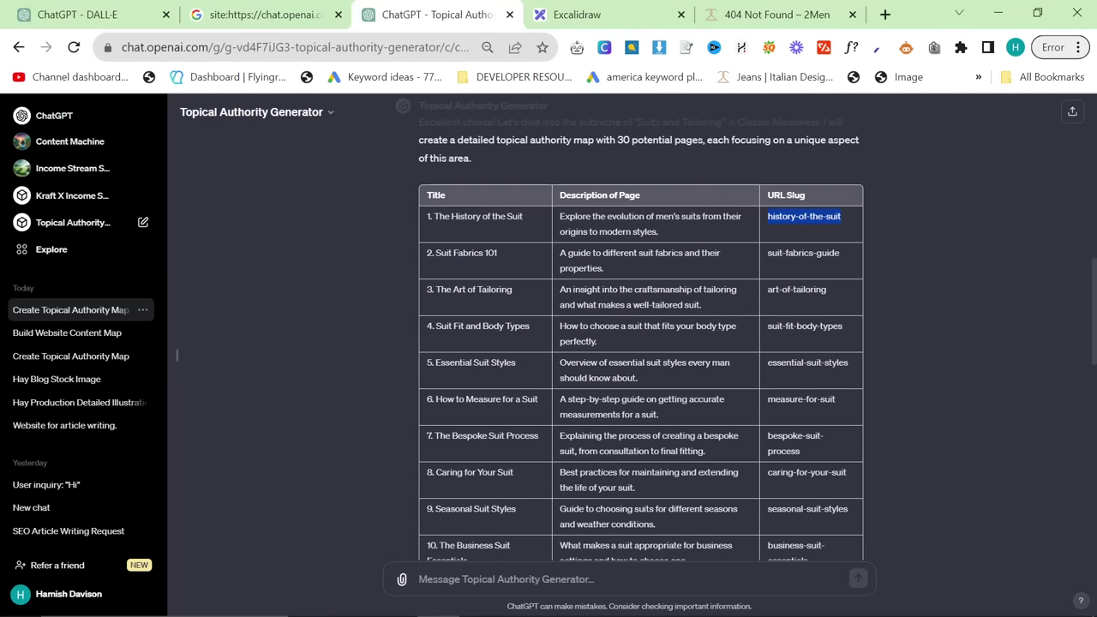
left_click(478, 232)
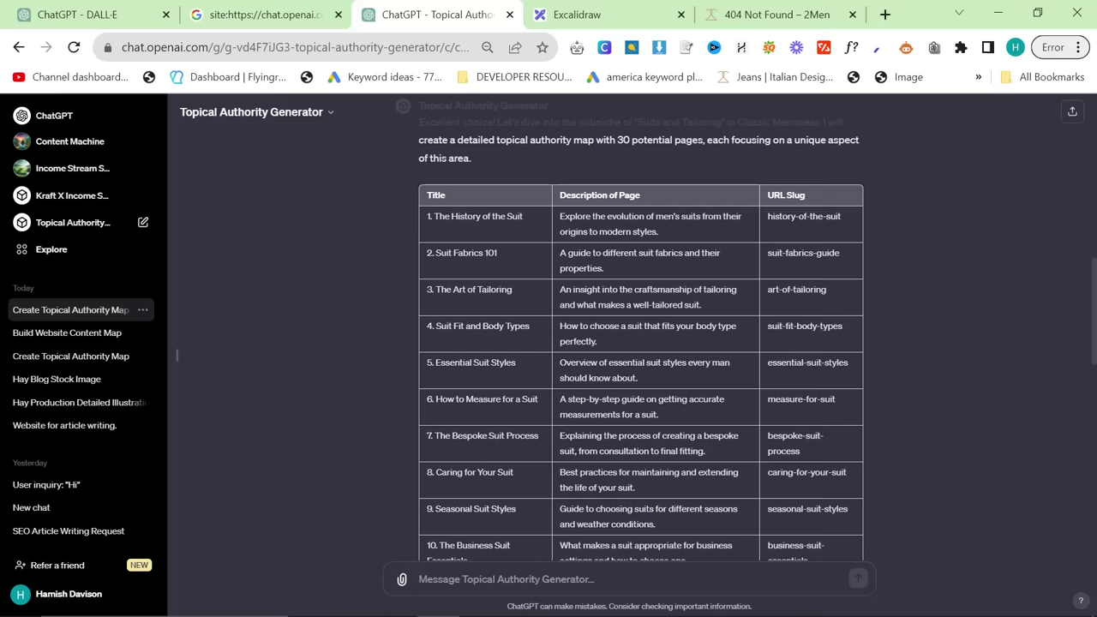
- Compare the Classic Menswear subniche list with the pages generated for Suits and Tailoring
scroll(554, 397, "down", 10)
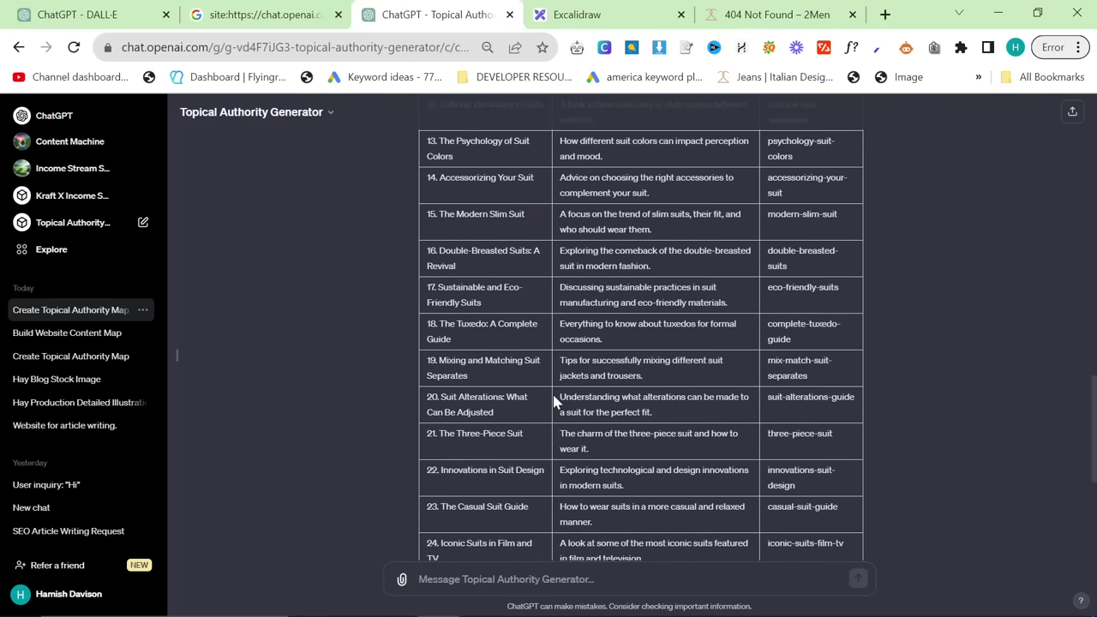
scroll(555, 399, "up", 13)
scroll(555, 403, "up", 5)
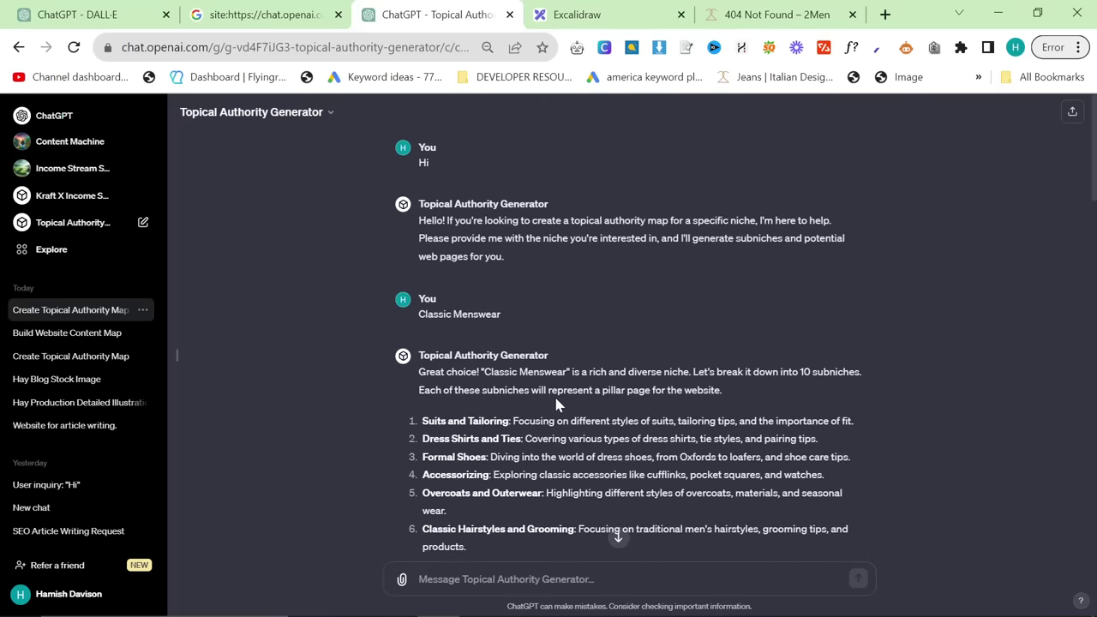
scroll(556, 405, "down", 2)
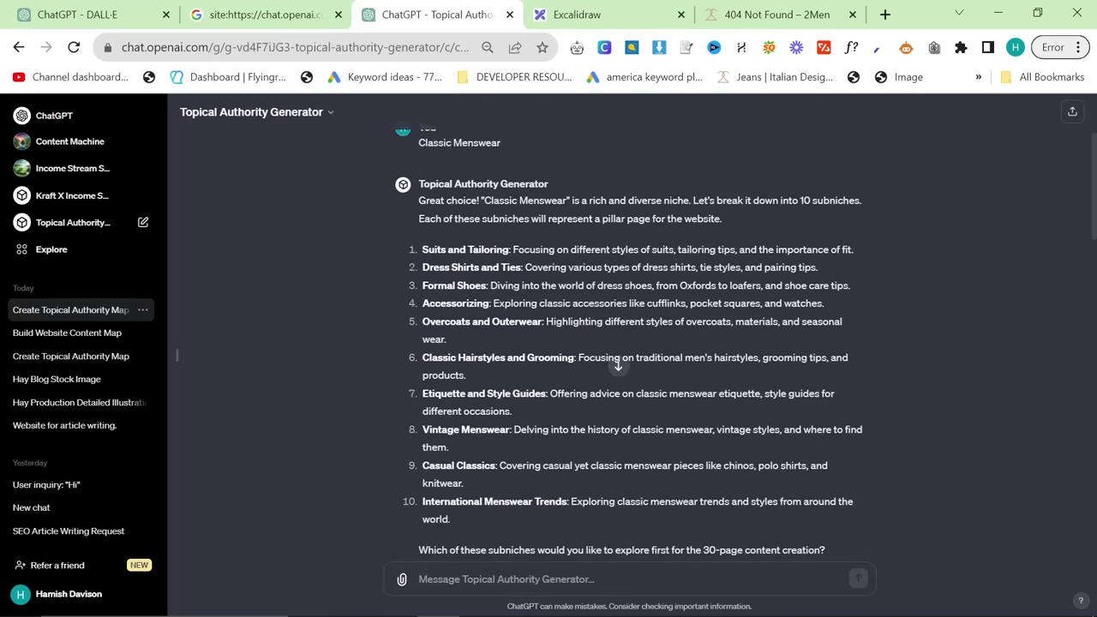
scroll(617, 365, "down", 5)
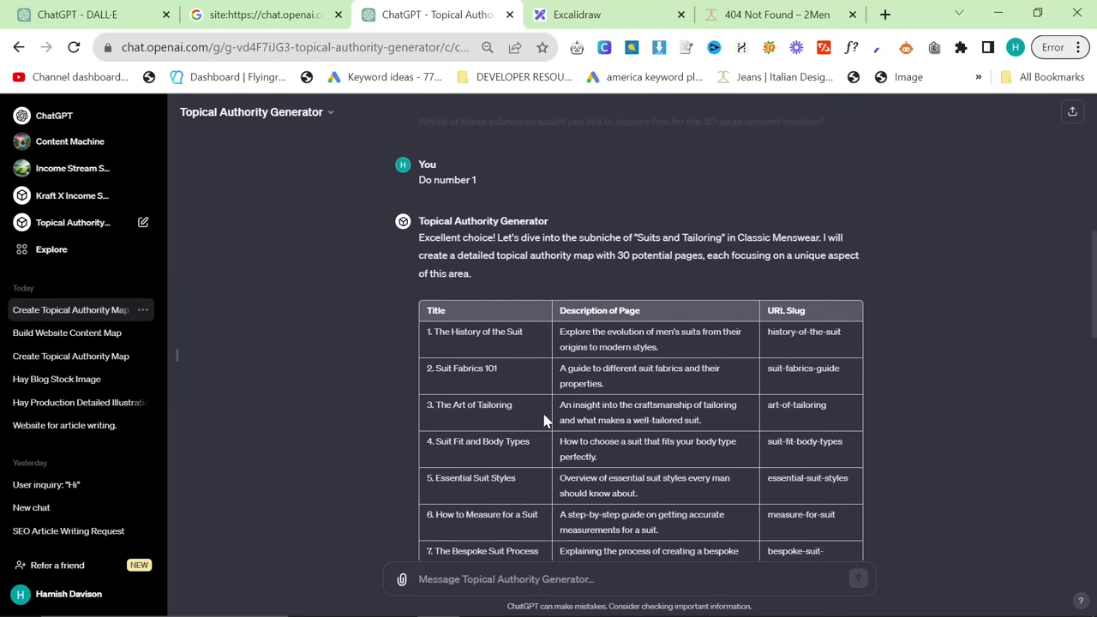
scroll(534, 429, "down", 2)
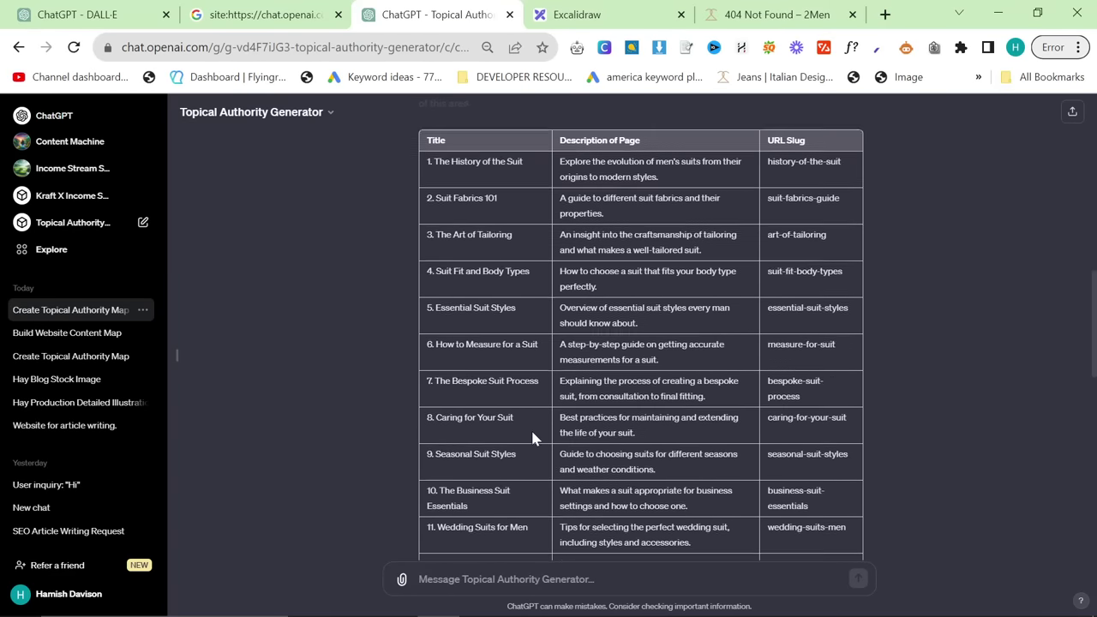
- Highlight the first ten pages of the table, from The History of the Suit to The Business Suit Essentials, and check the following rows
scroll(530, 428, "up", 2)
left_click_drag(427, 333, 839, 428)
scroll(797, 467, "down", 4)
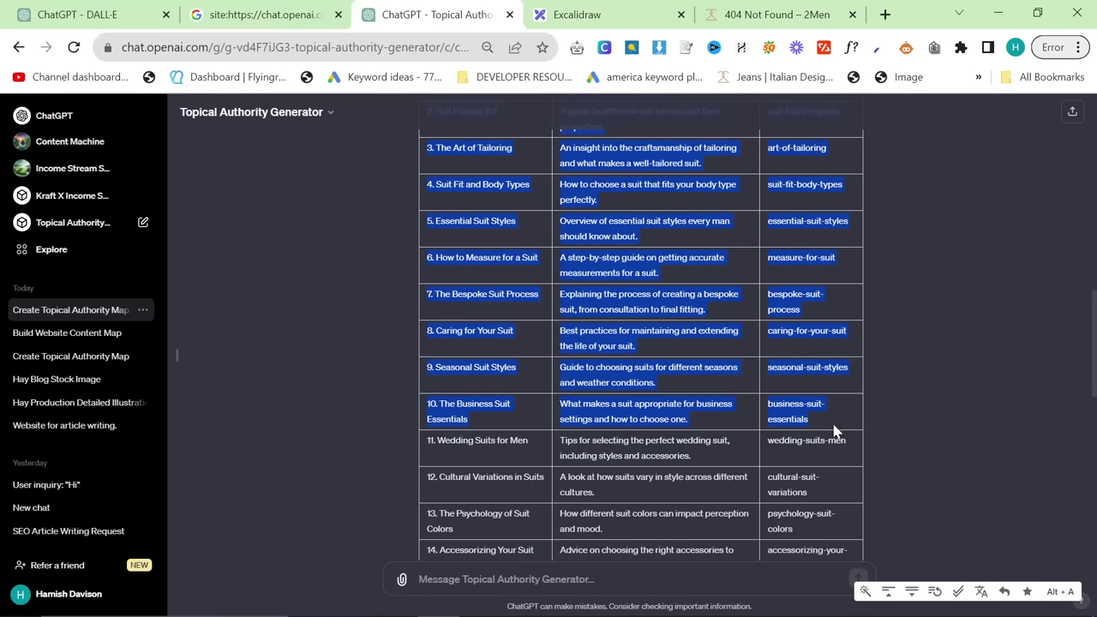
left_click(840, 428)
scroll(839, 428, "down", 2)
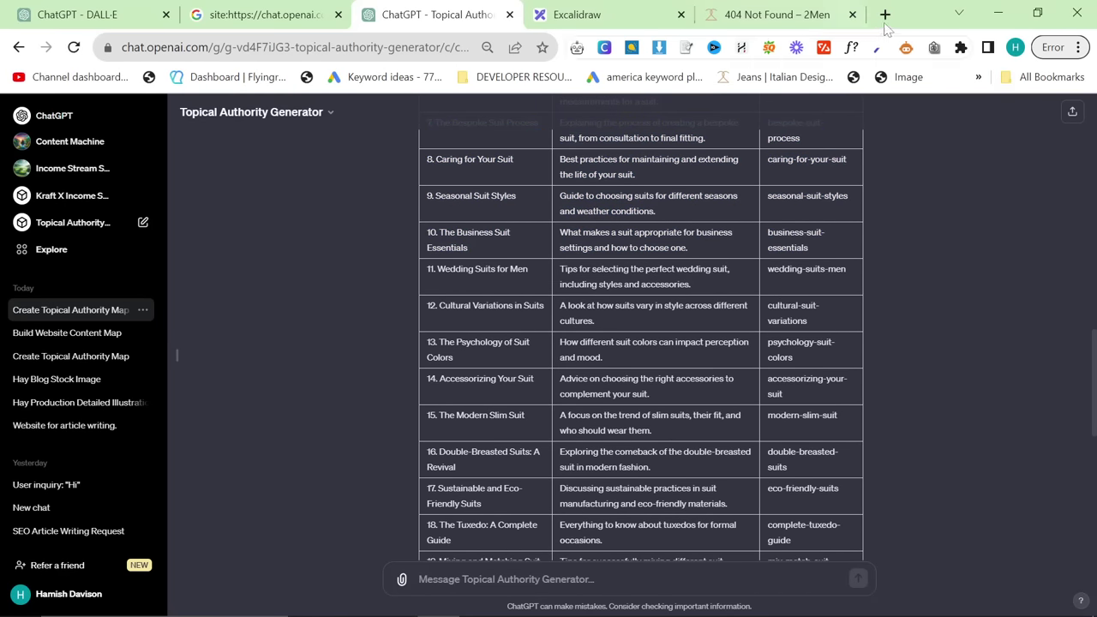
- Switch to the 2Men tab and search Google for "ahrefs keyword generator" there
left_click(775, 14)
left_click(412, 48)
type("ahrefs keyword w")
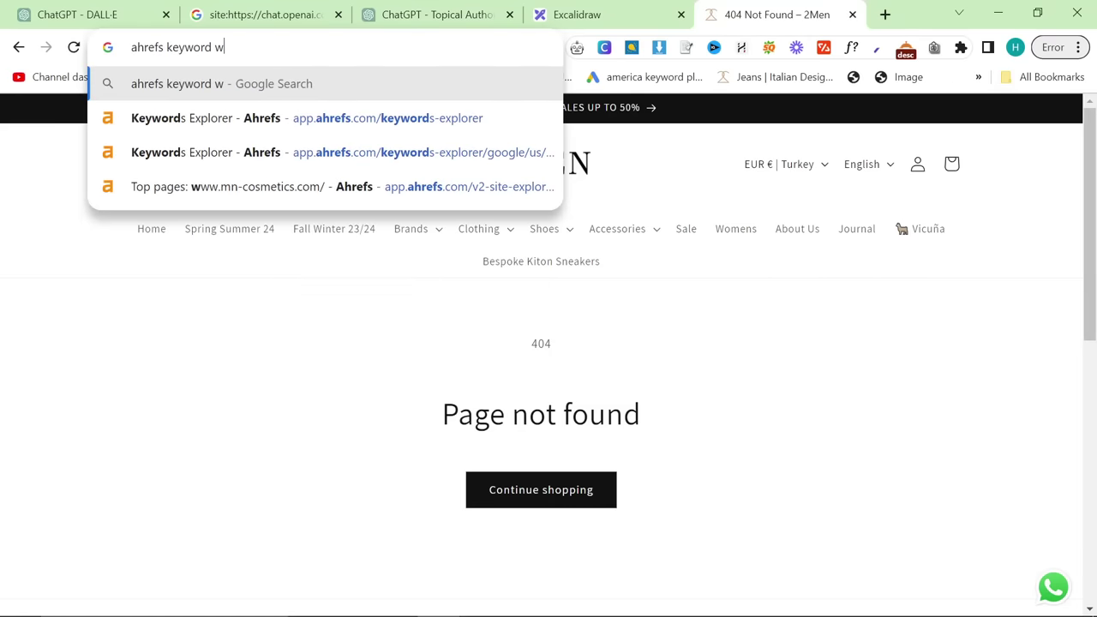
key("BackSpace")
type("generator")
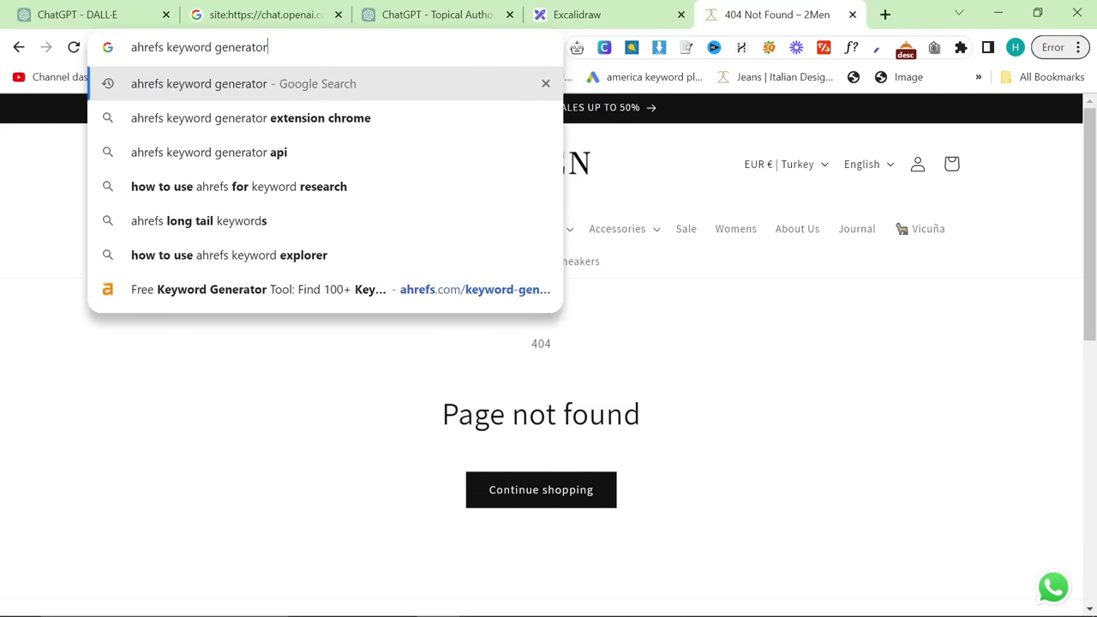
key("Return")
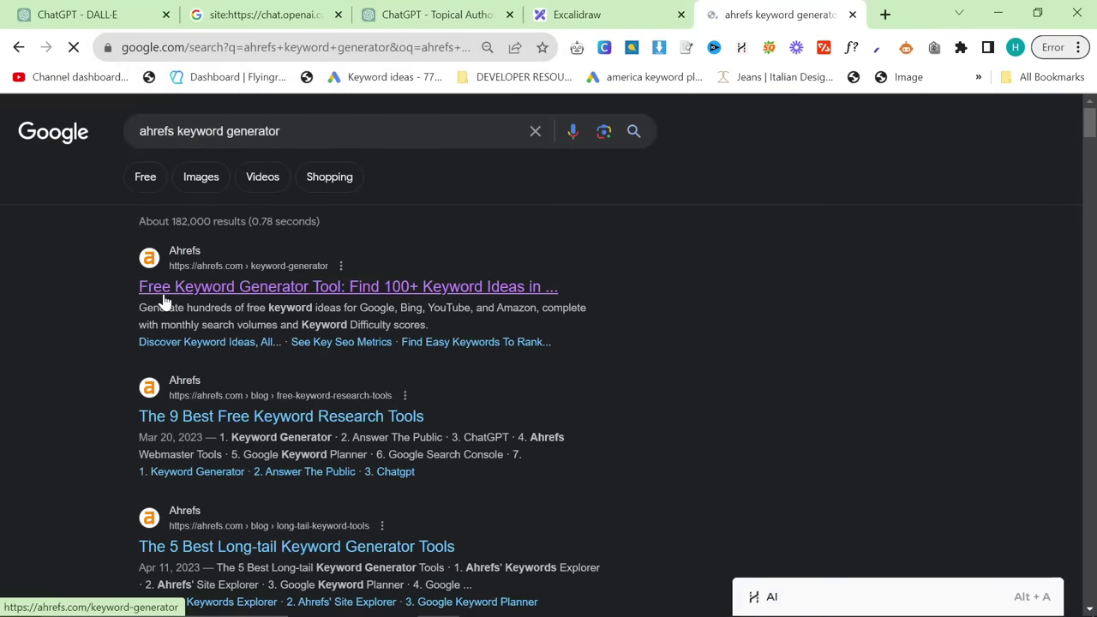
- Open the Ahrefs Free Keyword Generator from the search results and place its tab beside the Topical Authority Generator tab
left_click(162, 291)
left_click_drag(800, 10, 460, 4)
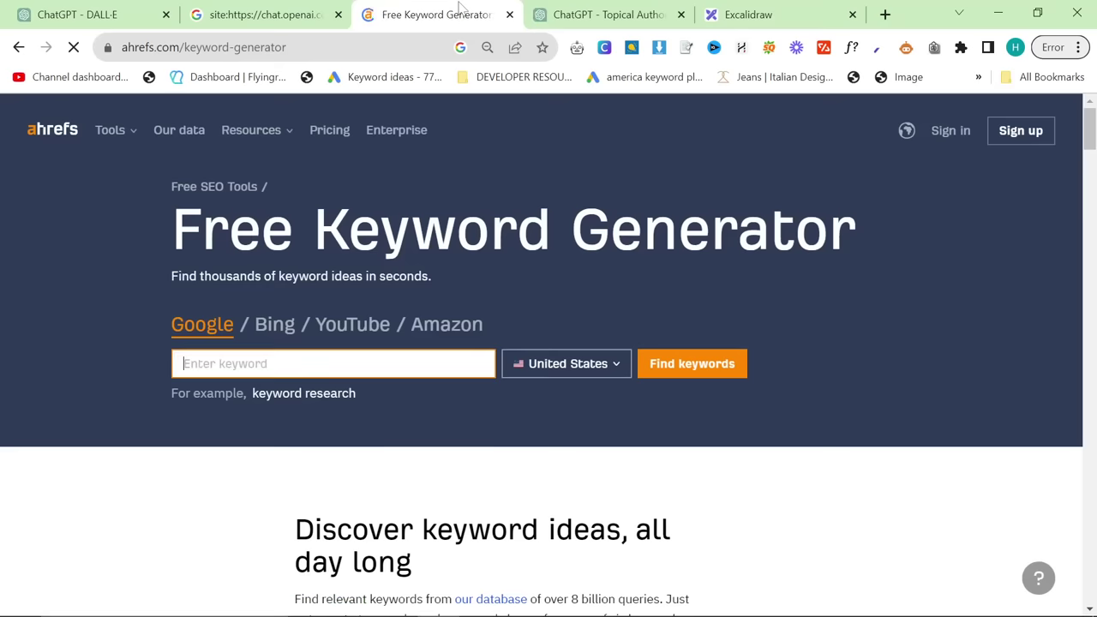
key("ctrl+shift+Tab")
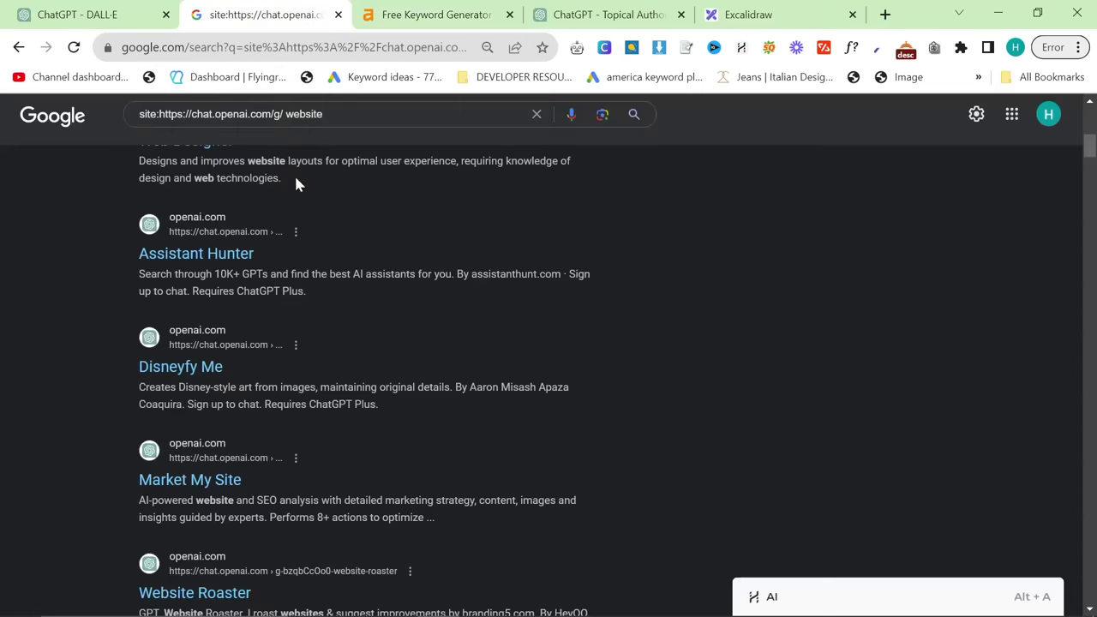
key("ctrl+Tab")
key("ctrl+Tab")
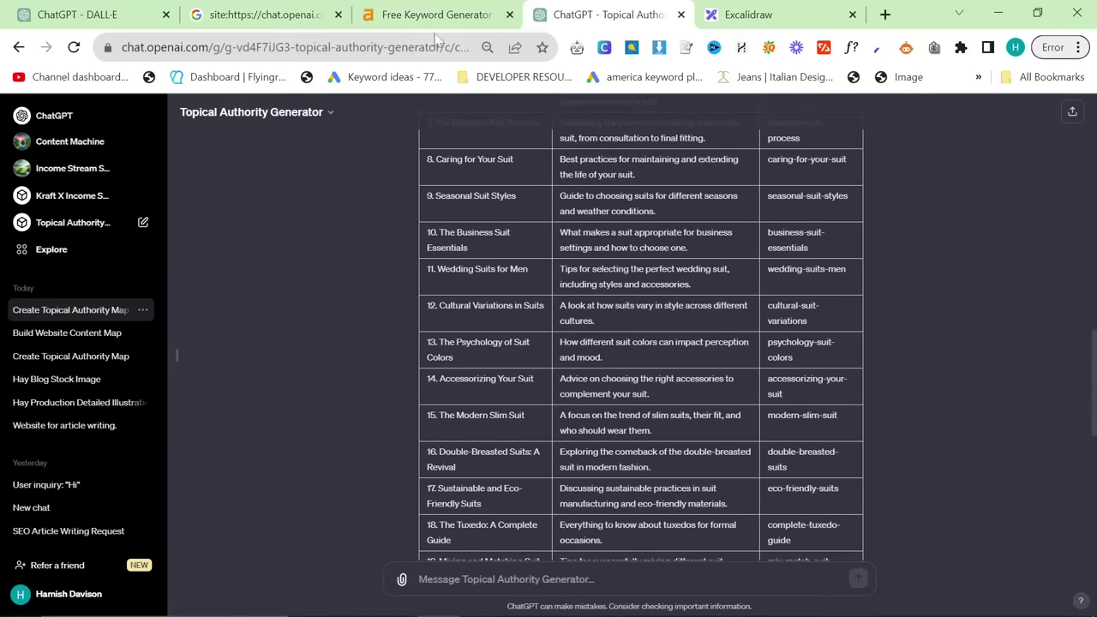
key("ctrl+shift+Tab")
key("ctrl+Tab")
- Copy the page title "Wedding Suits for Men" from the table and find Google keyword ideas for it in the Ahrefs generator, United States
left_click_drag(437, 269, 542, 278)
key("ctrl+c")
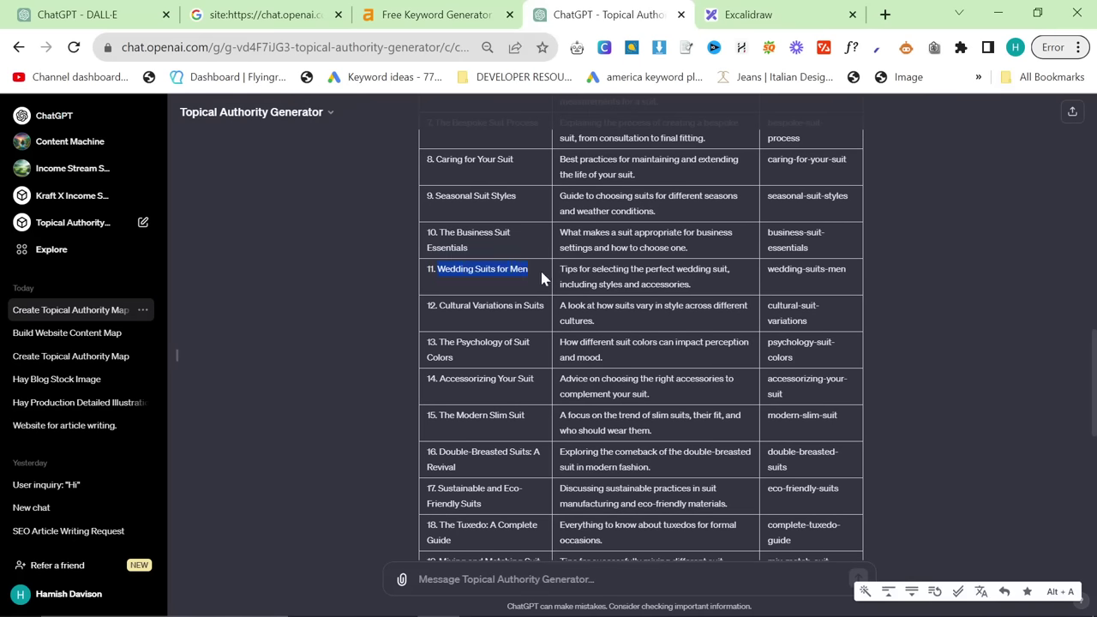
left_click(508, 5)
key("ctrl+v")
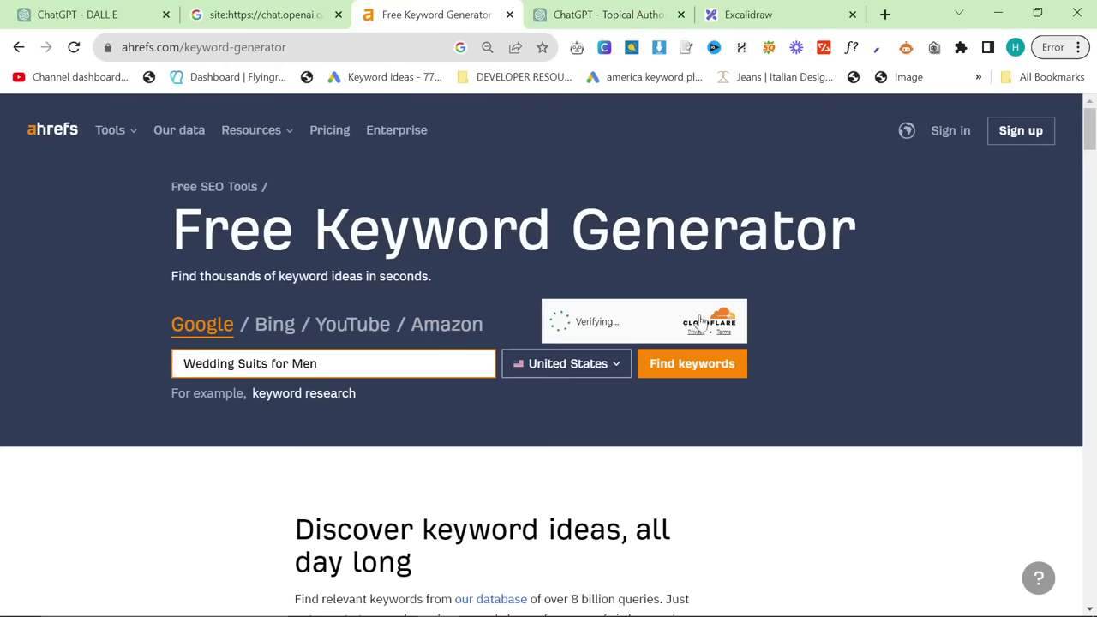
left_click(652, 380)
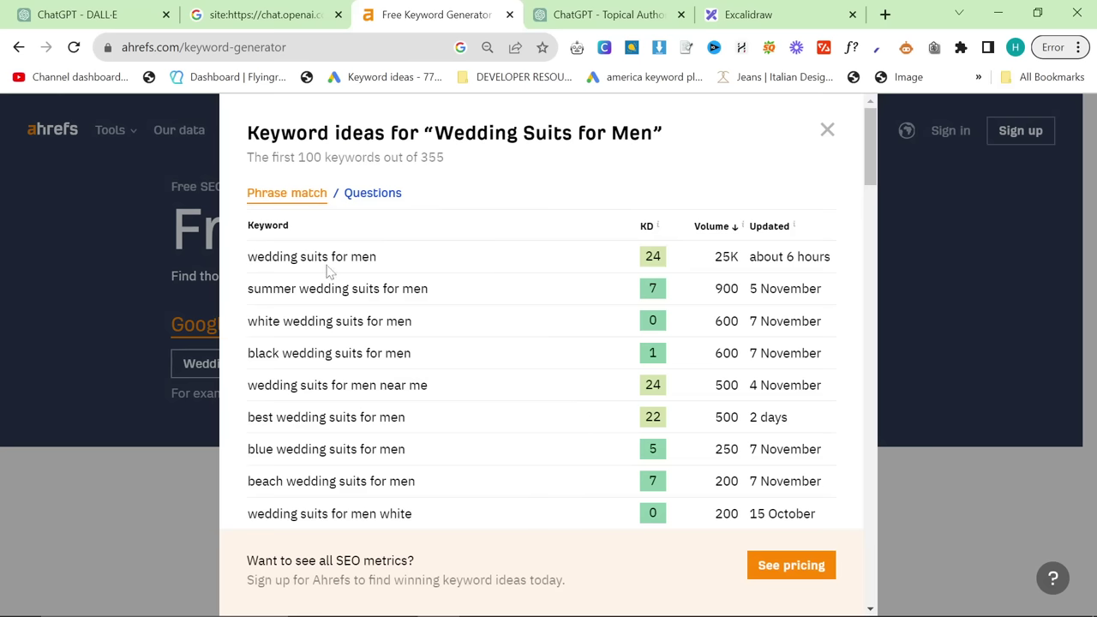
- Examine the phrase-match keyword ideas with their difficulty and volume, highlighting "wedding suits for men" and the keywords below it
left_click_drag(250, 268, 779, 280)
scroll(828, 484, "up", 15)
left_click(779, 279)
left_click_drag(285, 251, 832, 509)
left_click(833, 511)
- Switch to Excalidraw and add the text heading "Suits" in an empty area of the canvas
left_click(584, 15)
left_click(738, 15)
scroll(667, 174, "down", 2)
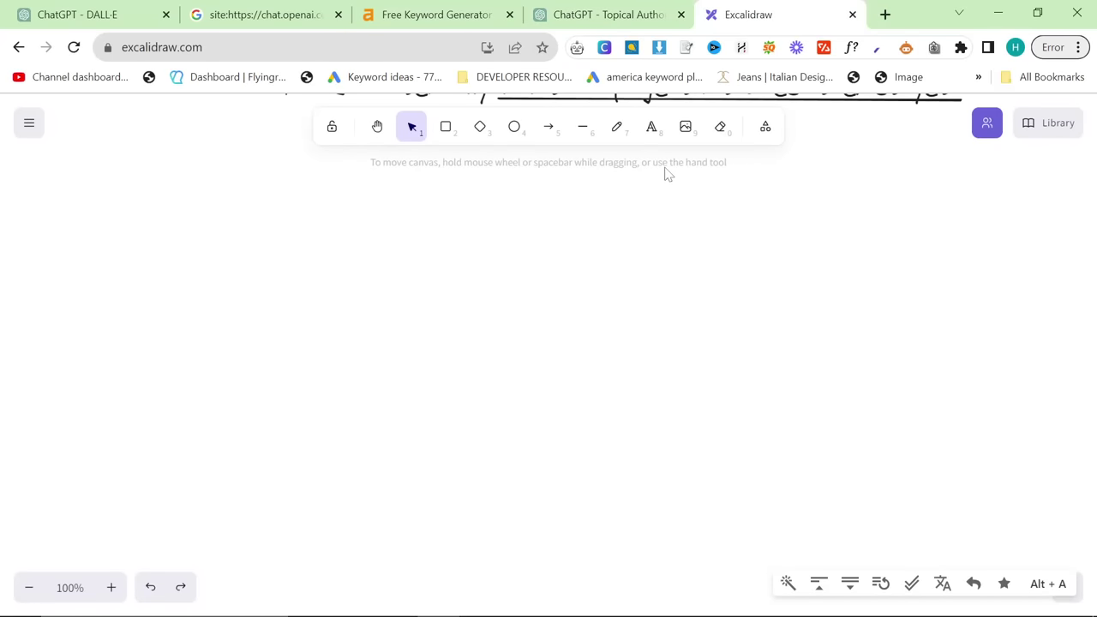
left_click(651, 126)
left_click(527, 249)
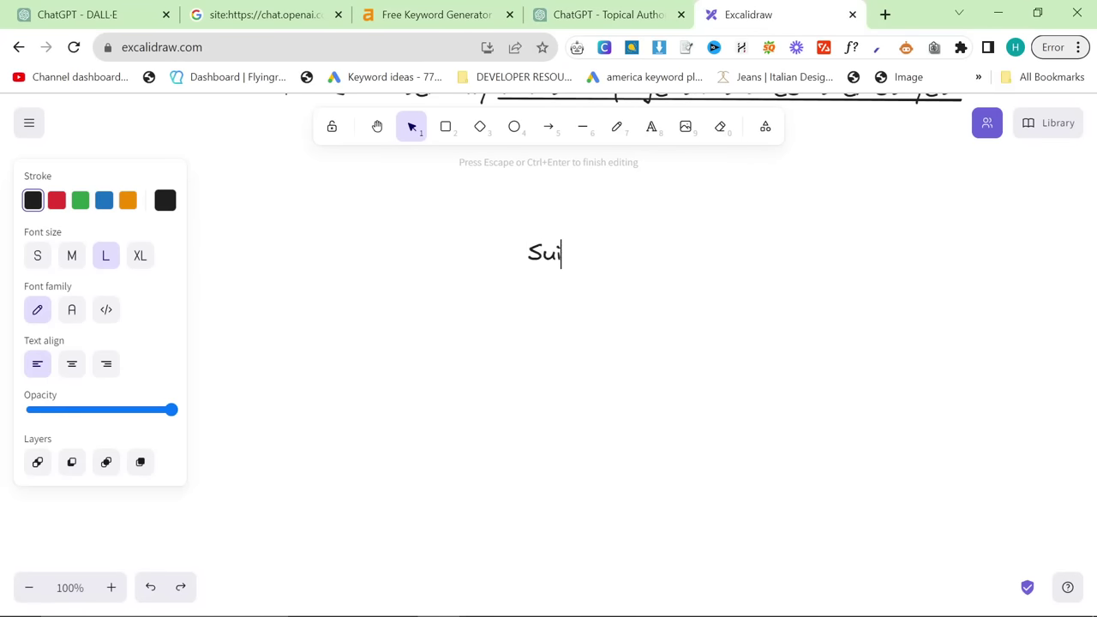
- Add a two-line text under the Suits heading: "A page for suits with all of the info on it" and "10 subniche pages and internally link to suits"
left_click(652, 126)
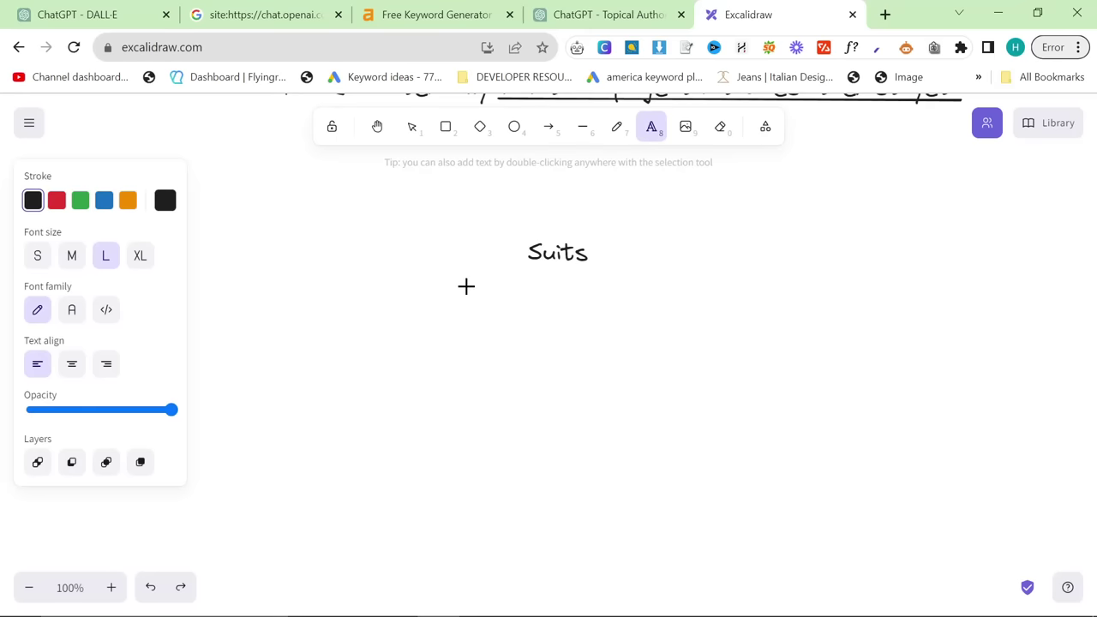
left_click(466, 286)
type("A page for ")
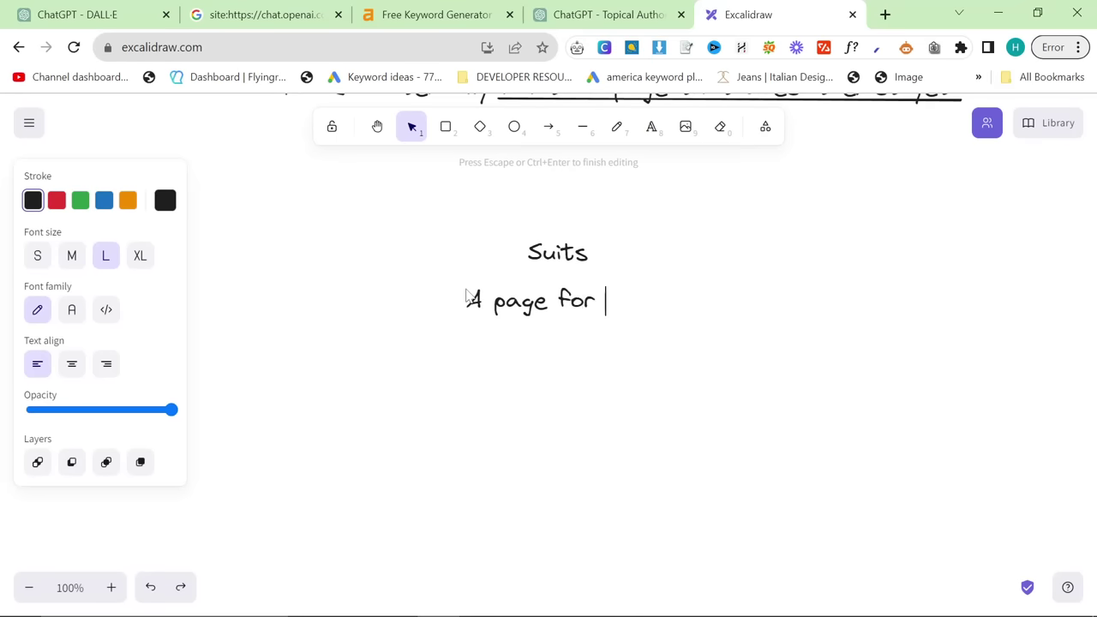
type("suits with all ")
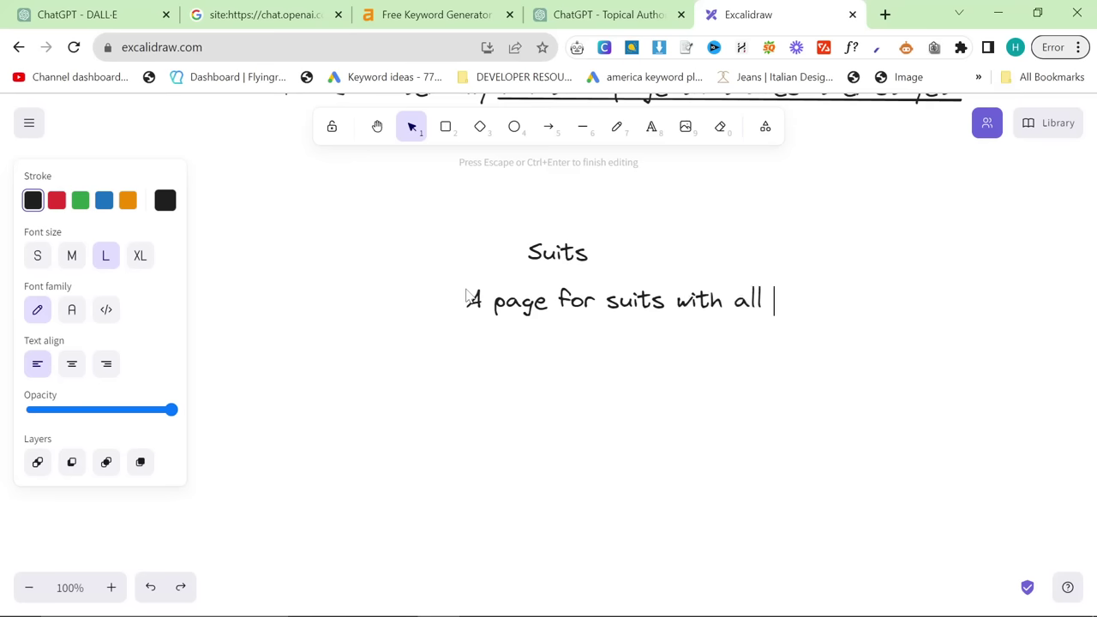
type("of the info on it 10 subn")
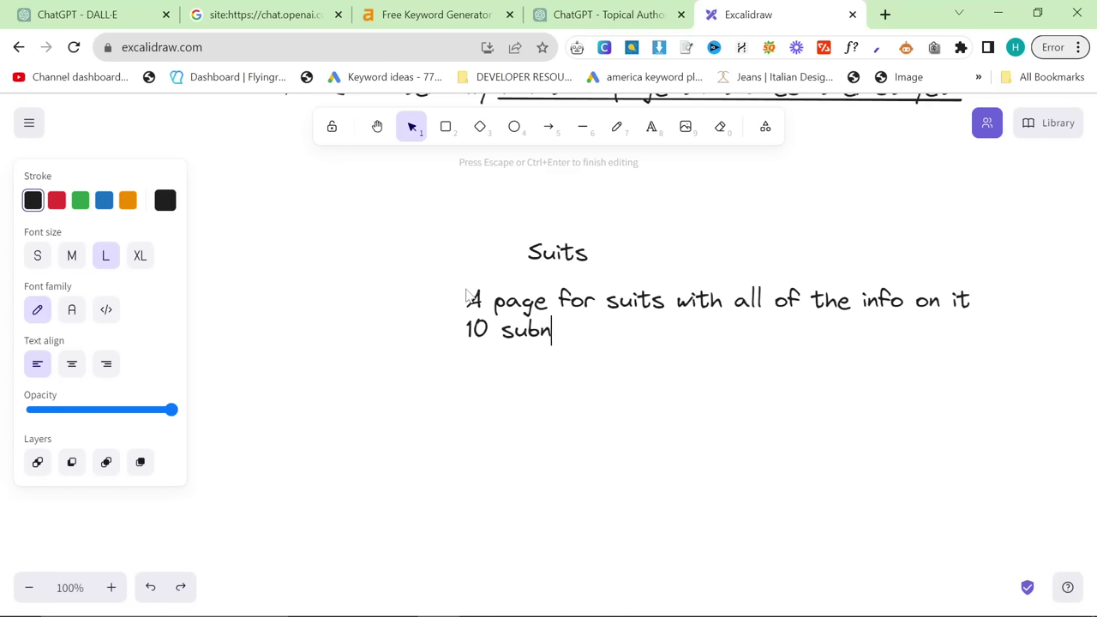
type("iche pages and")
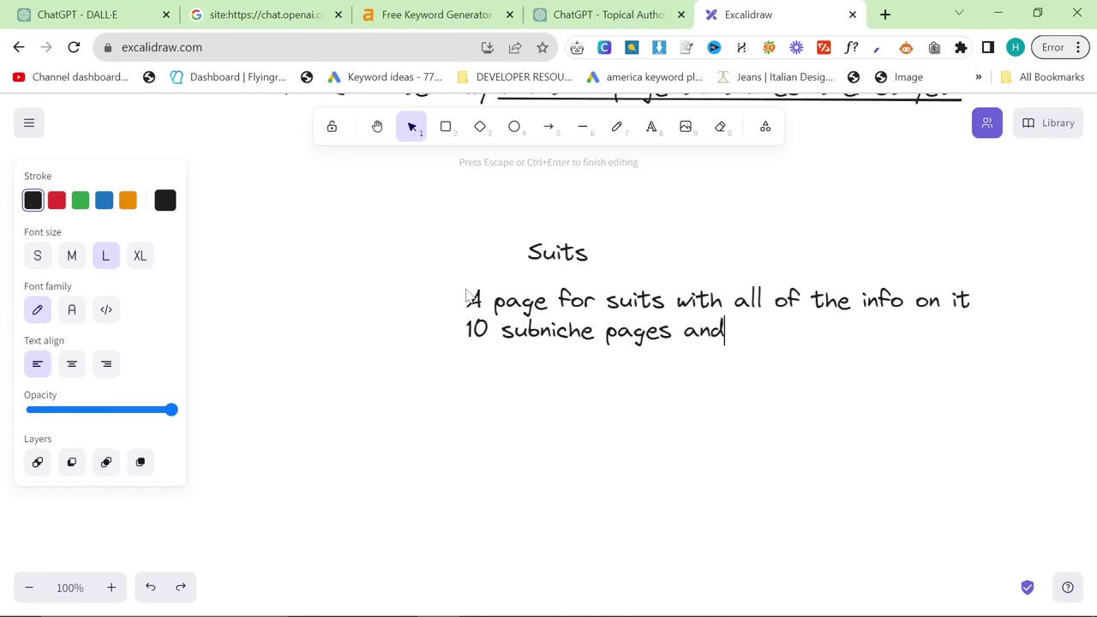
type(" internally link to suits")
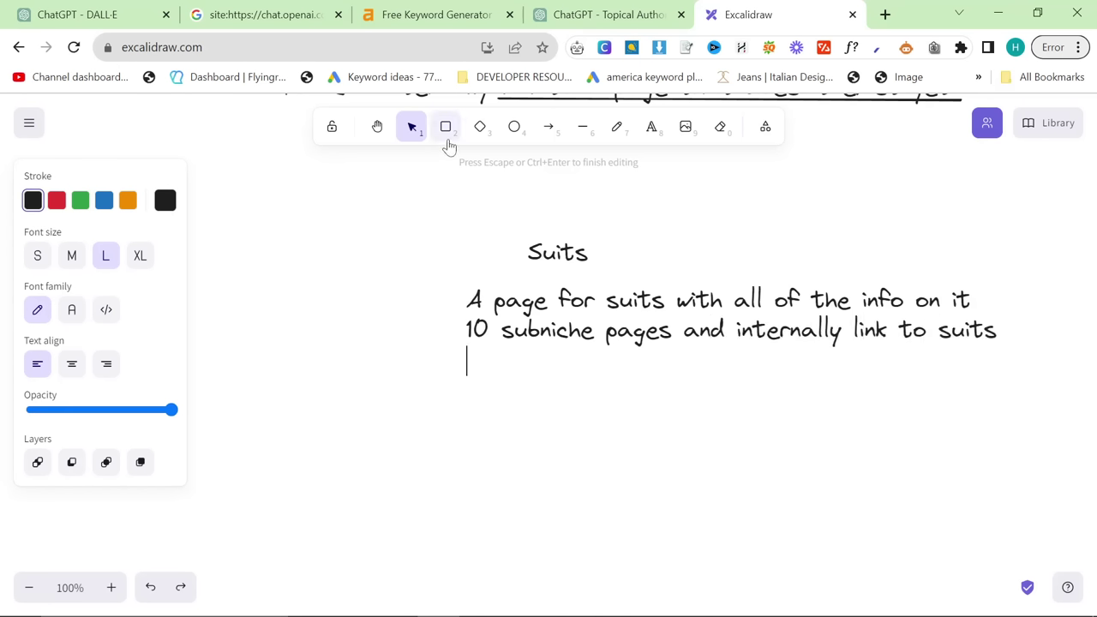
- Cross out the two-line suits note with a large freehand X
left_click(376, 126)
left_click_drag(604, 244, 269, 257)
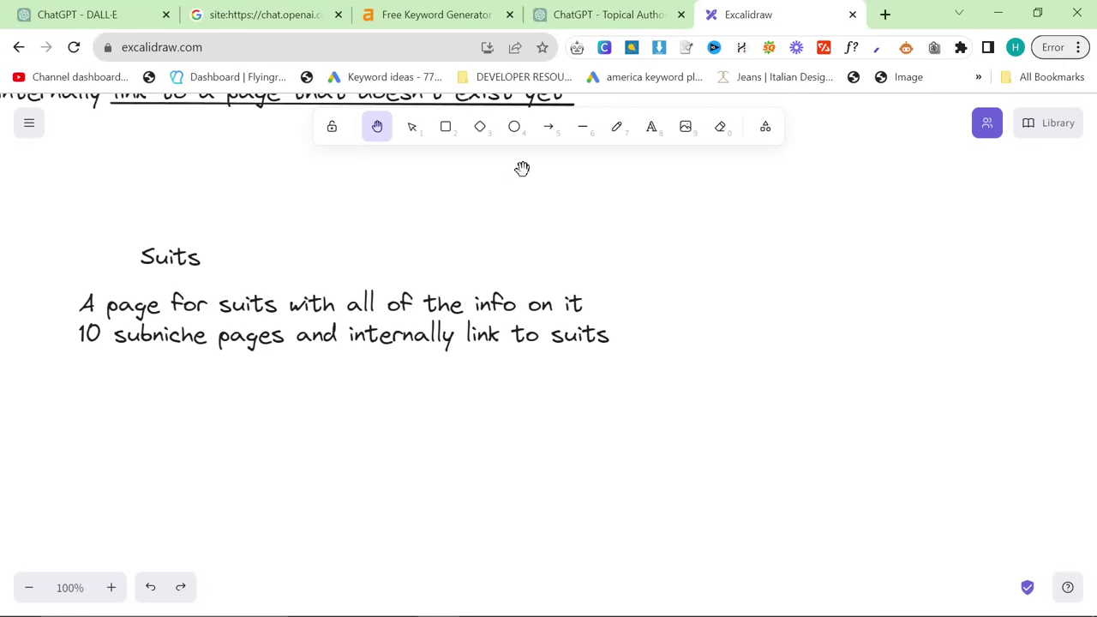
left_click(616, 127)
left_click_drag(240, 207, 304, 248)
left_click_drag(404, 349, 428, 355)
left_click_drag(453, 202, 255, 409)
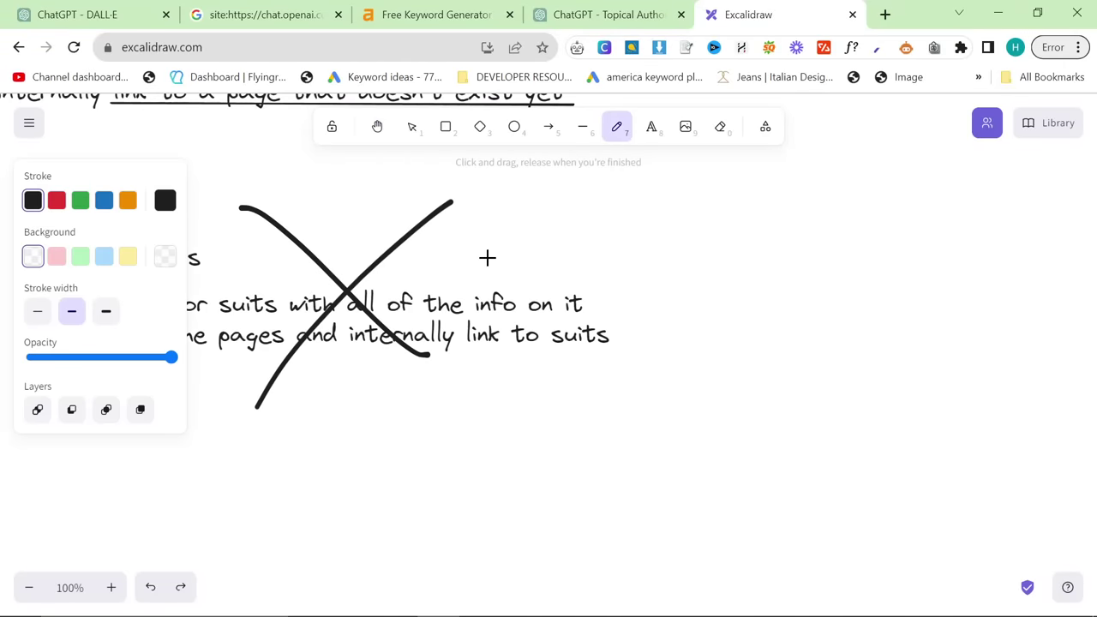
left_click(650, 130)
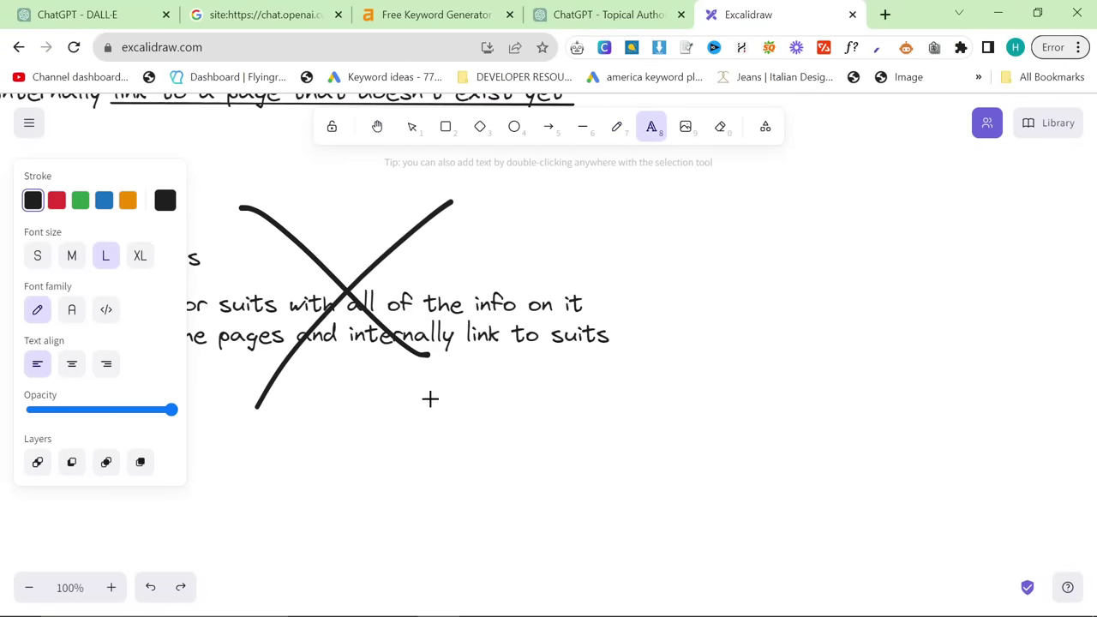
left_click(430, 400)
- Return to the Topical Authority Generator chat and review the suit pages and the ten subniches, highlighting "Casual Classics"
left_click(581, 13)
scroll(483, 372, "down", 3)
scroll(476, 382, "down", 3)
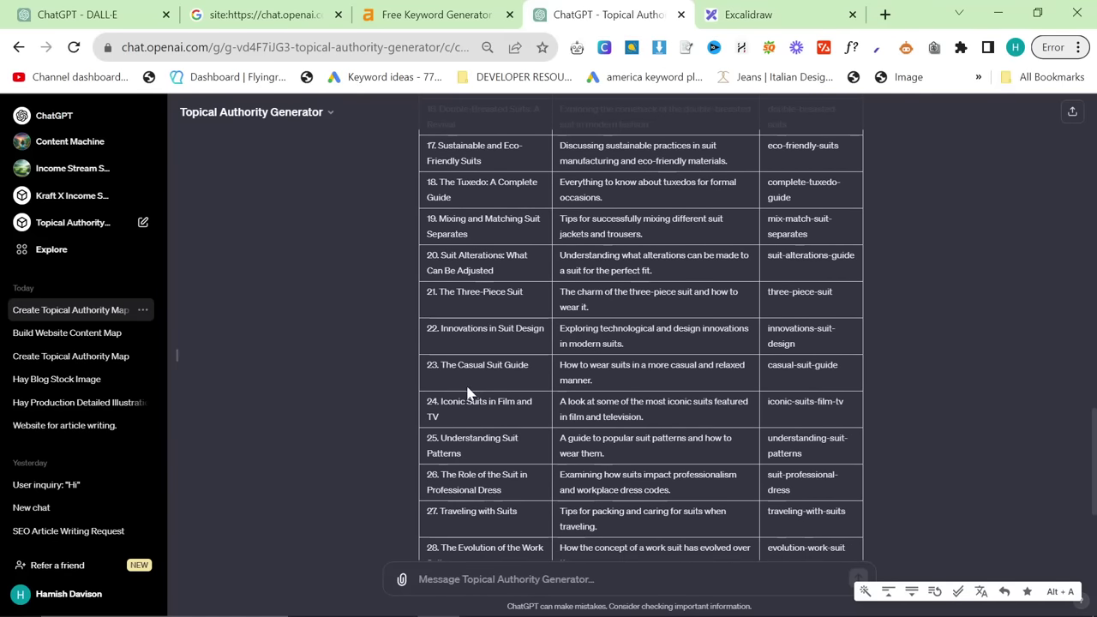
scroll(500, 406, "up", 10)
scroll(497, 407, "up", 3)
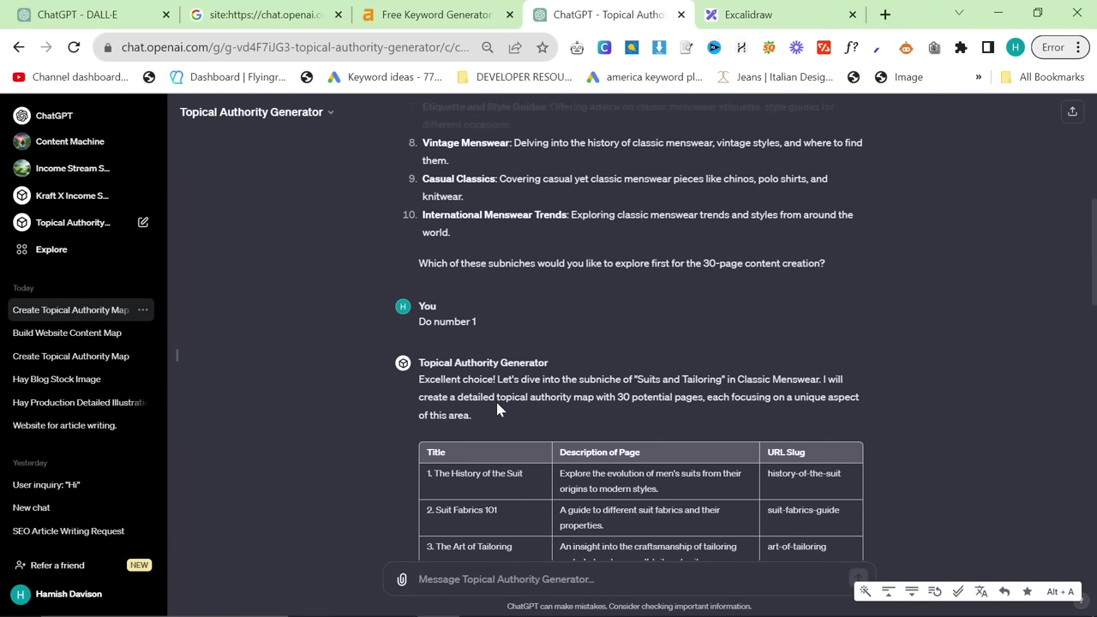
scroll(493, 401, "up", 3)
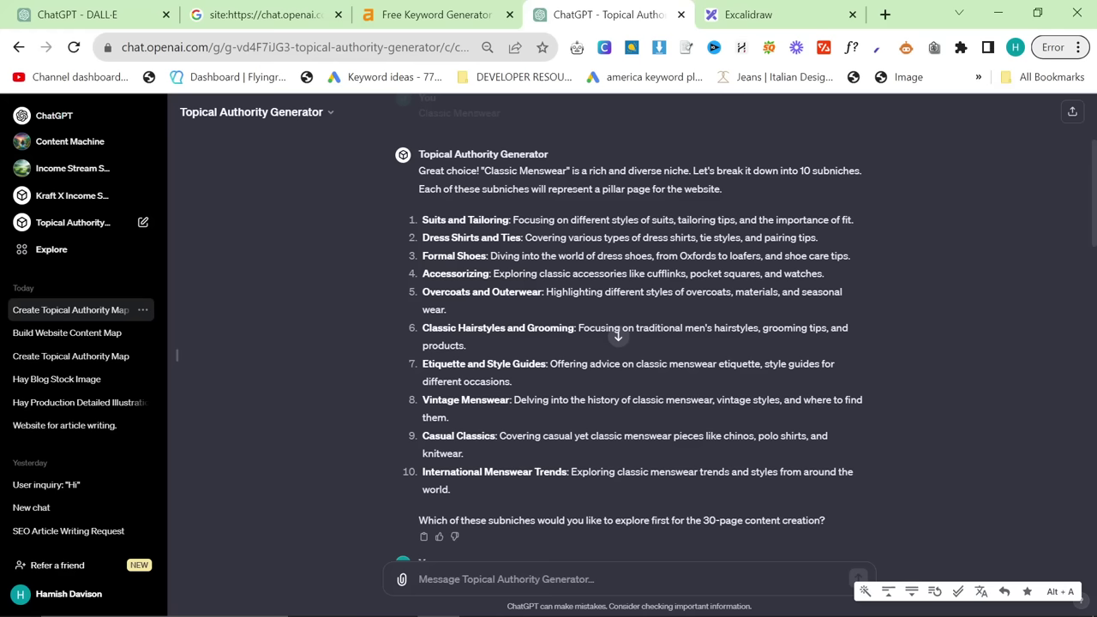
left_click_drag(495, 435, 429, 436)
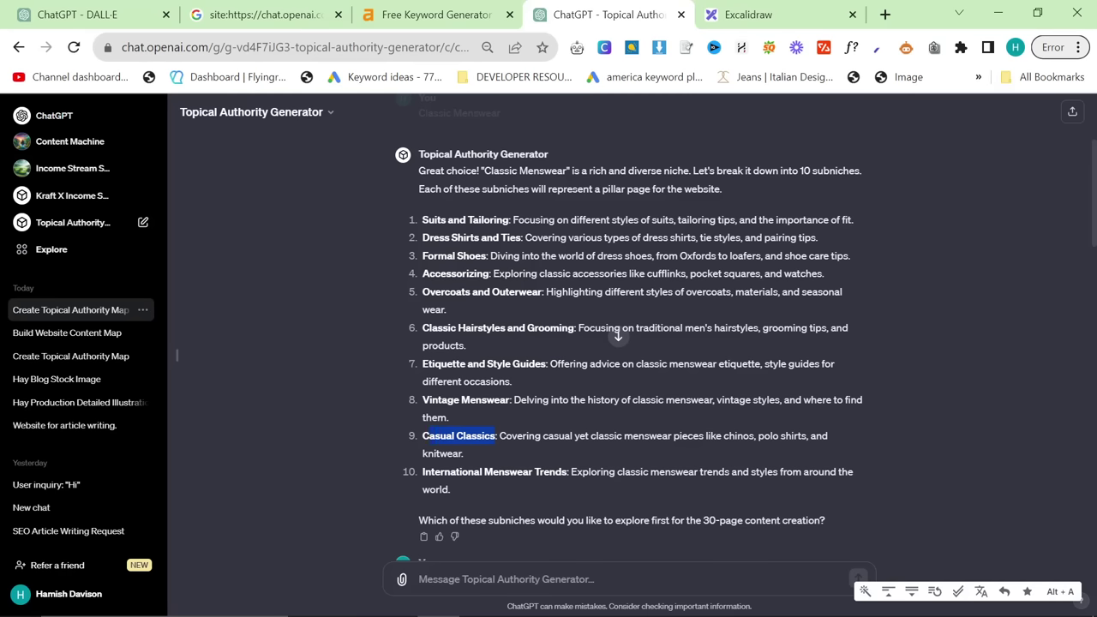
- Copy the subniche "Etiquette and Style Guides" and send it to the Topical Authority Generator as the next prompt
left_click(419, 579)
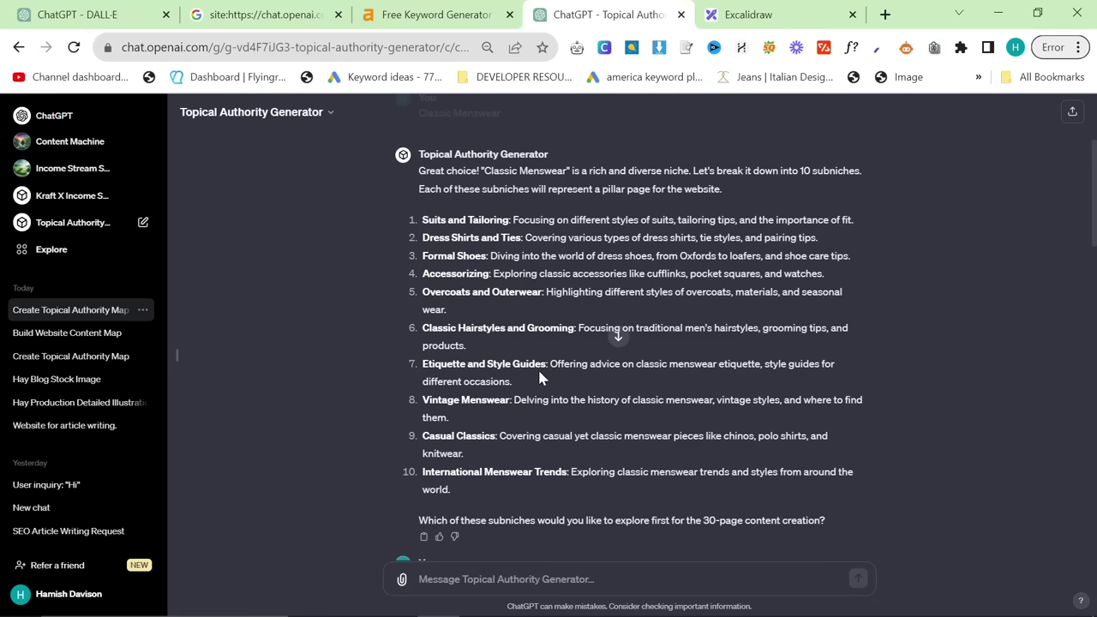
left_click_drag(549, 363, 422, 364)
key("ctrl+c")
scroll(575, 466, "down", 10)
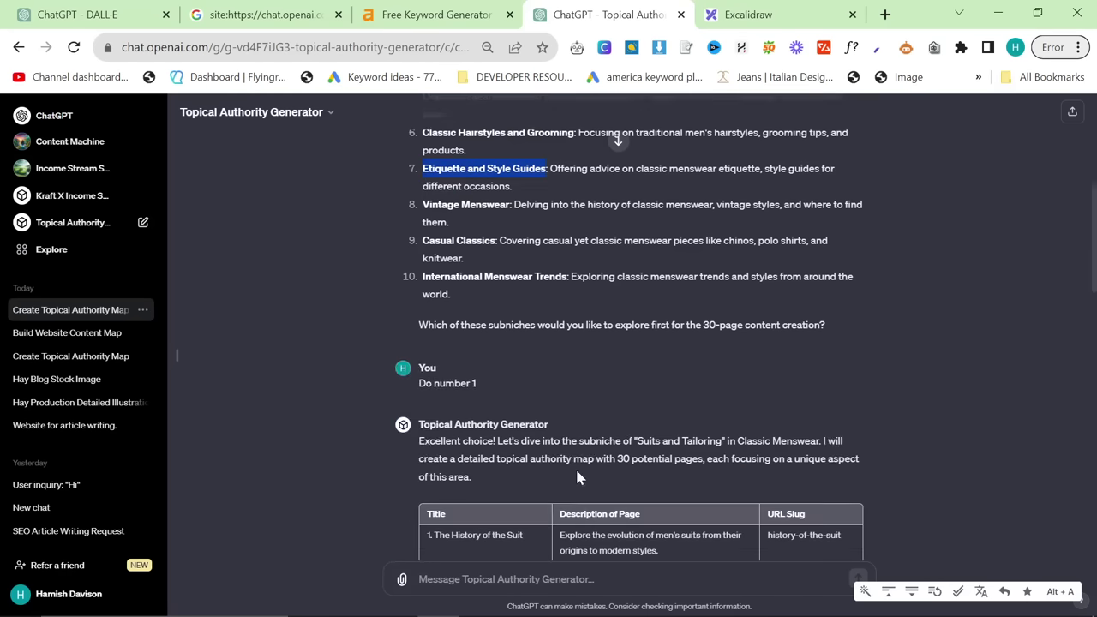
key("ctrl+v")
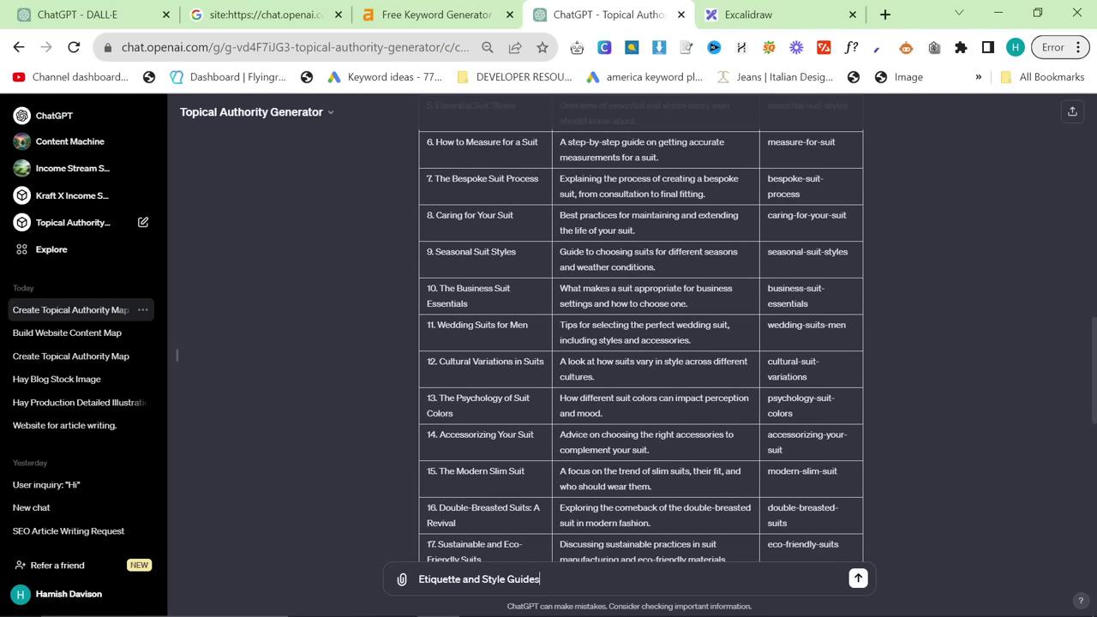
key("Return")
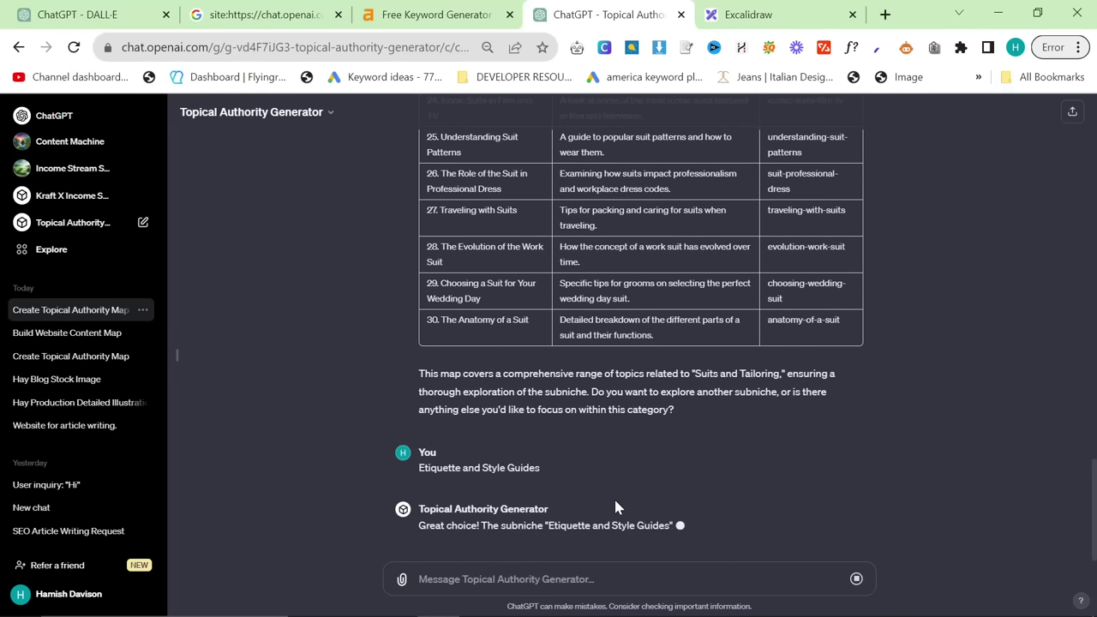
- Compare the Suits and Tailoring page table with the Etiquette and Style Guides pages being generated
scroll(642, 467, "up", 10)
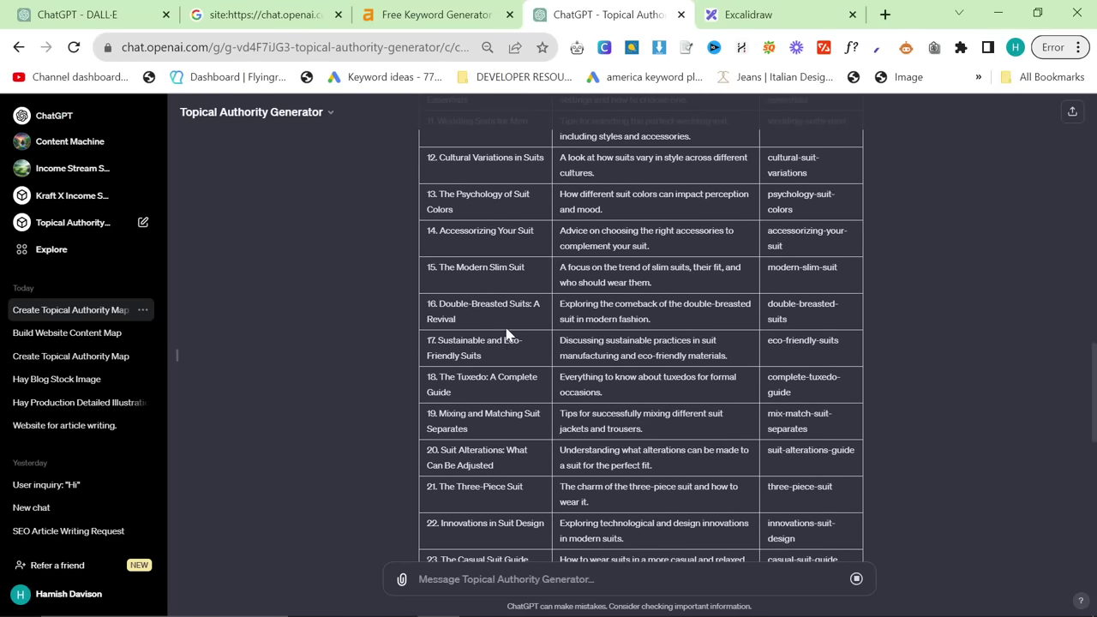
scroll(724, 351, "down", 10)
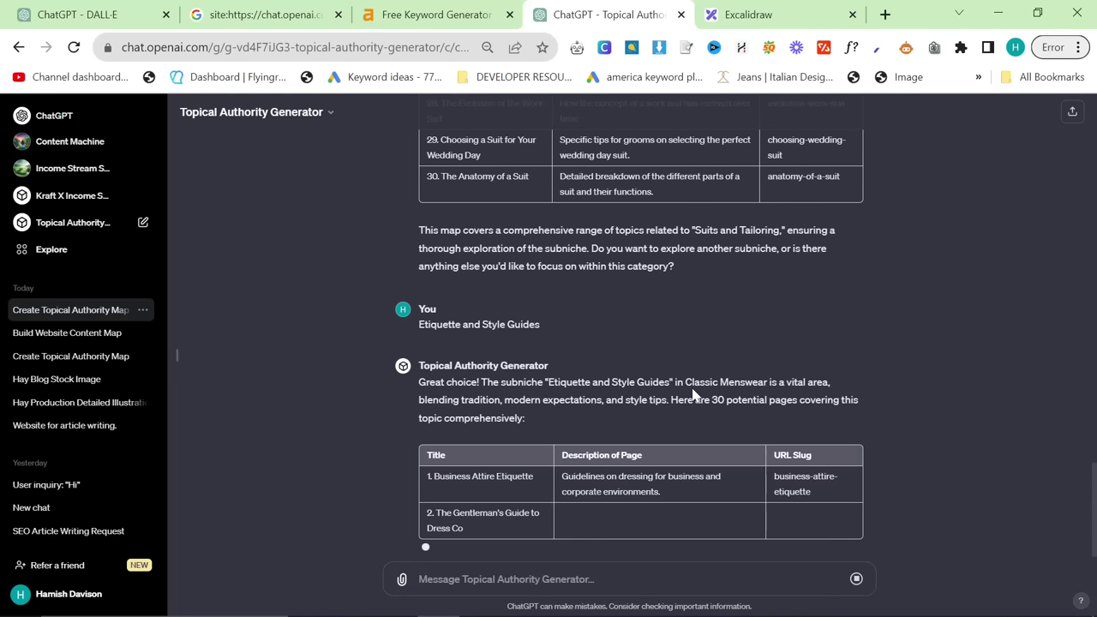
scroll(692, 393, "up", 6)
scroll(693, 394, "down", 7)
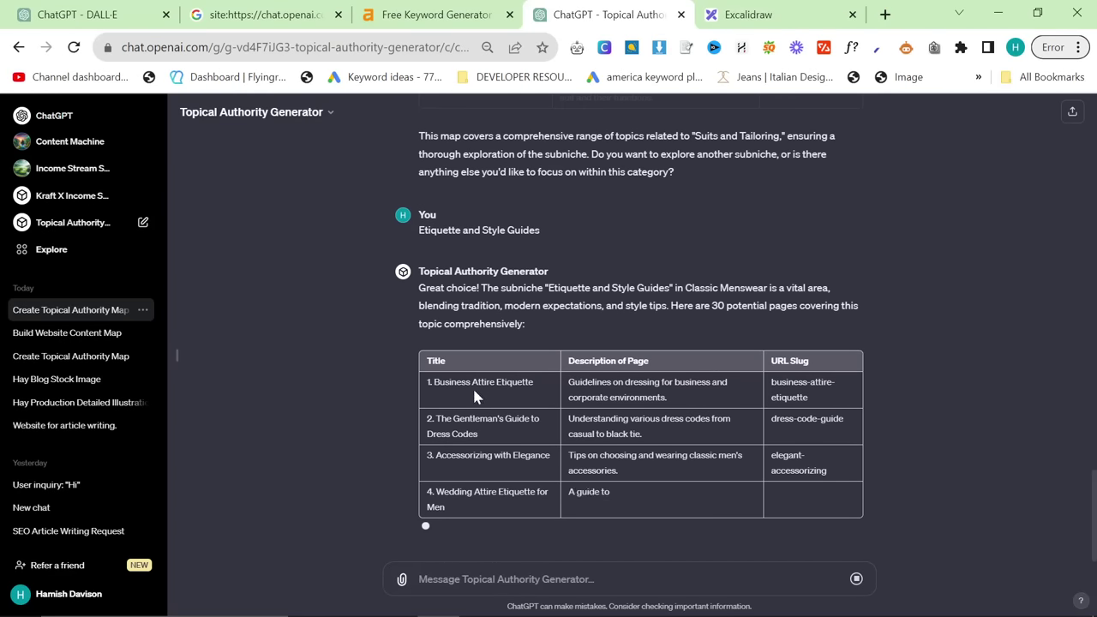
- Point out the description and slug of Business Attire Etiquette, and highlight the rows Navigating Casual Fridays and Vintage Menswear Etiquette
left_click_drag(567, 396, 837, 401)
left_click(837, 401)
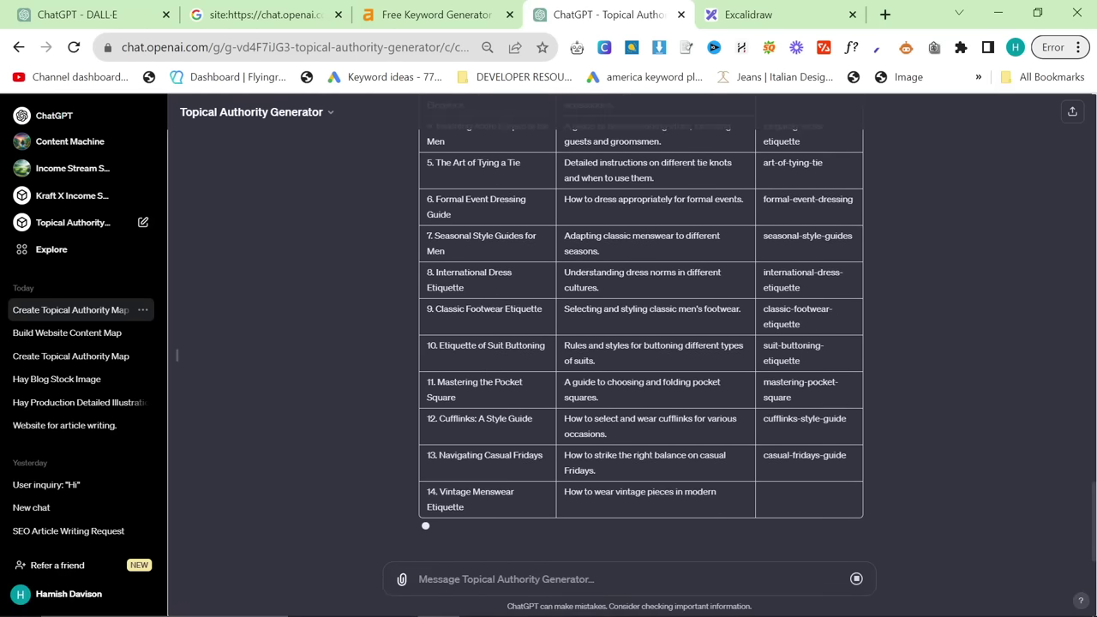
left_click_drag(504, 455, 638, 455)
left_click_drag(511, 493, 598, 493)
left_click(568, 500)
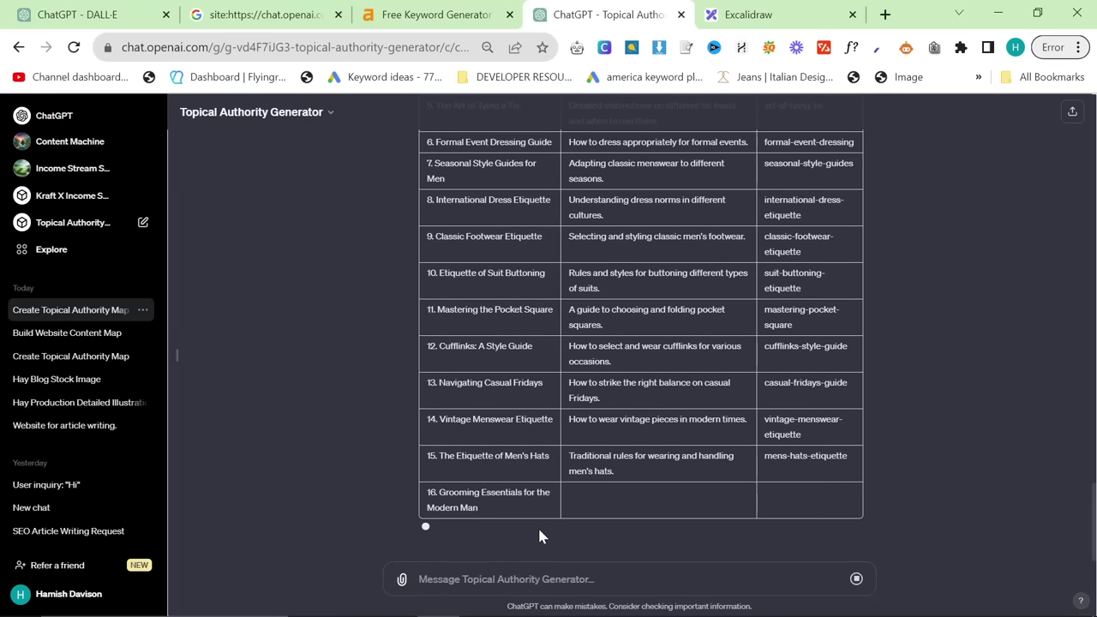
- Check both page tables again and highlight the final rows of the Suits and Tailoring table, ending at The Anatomy of a Suit
scroll(683, 473, "up", 10)
scroll(676, 465, "down", 12)
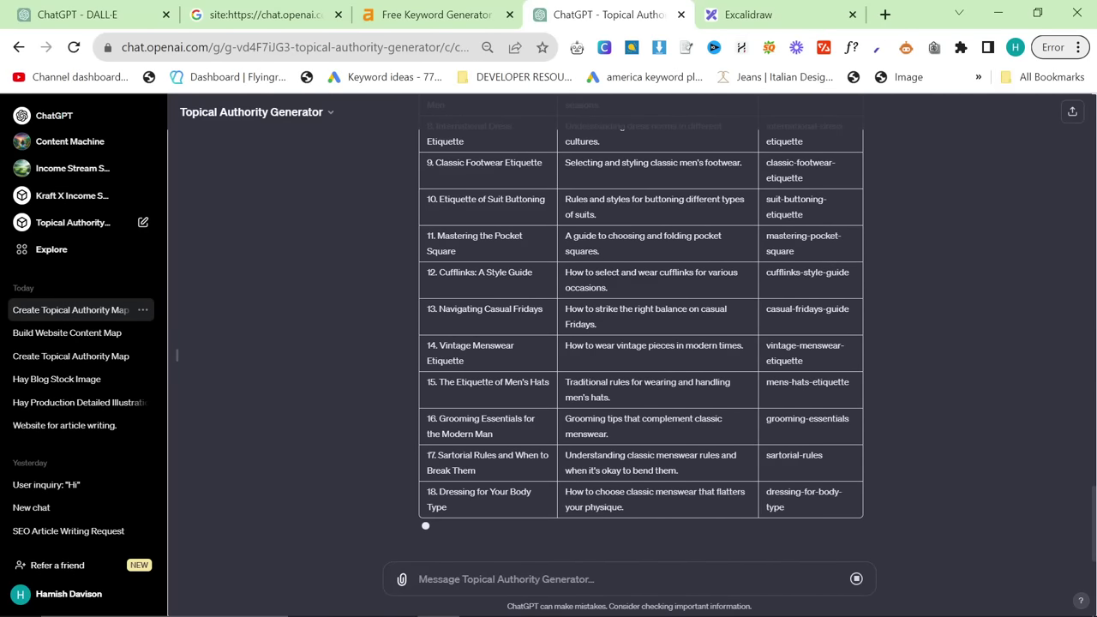
scroll(643, 496, "up", 15)
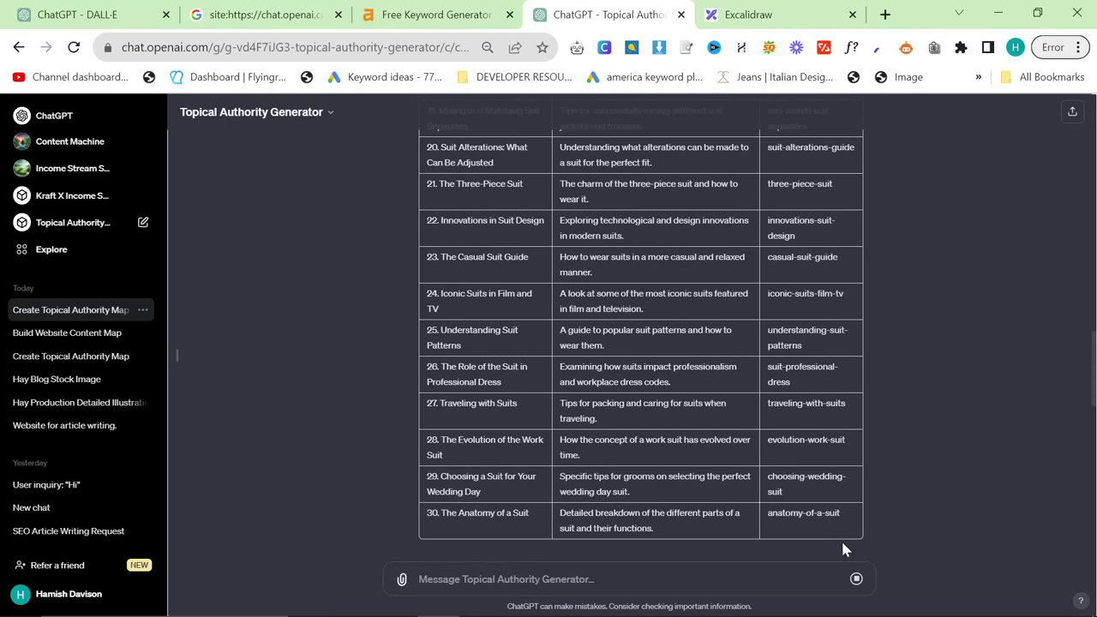
left_click_drag(840, 538, 424, 299)
- Open the Income stream surfers YouTube channel in a new tab and show its latest videos
left_click(885, 14)
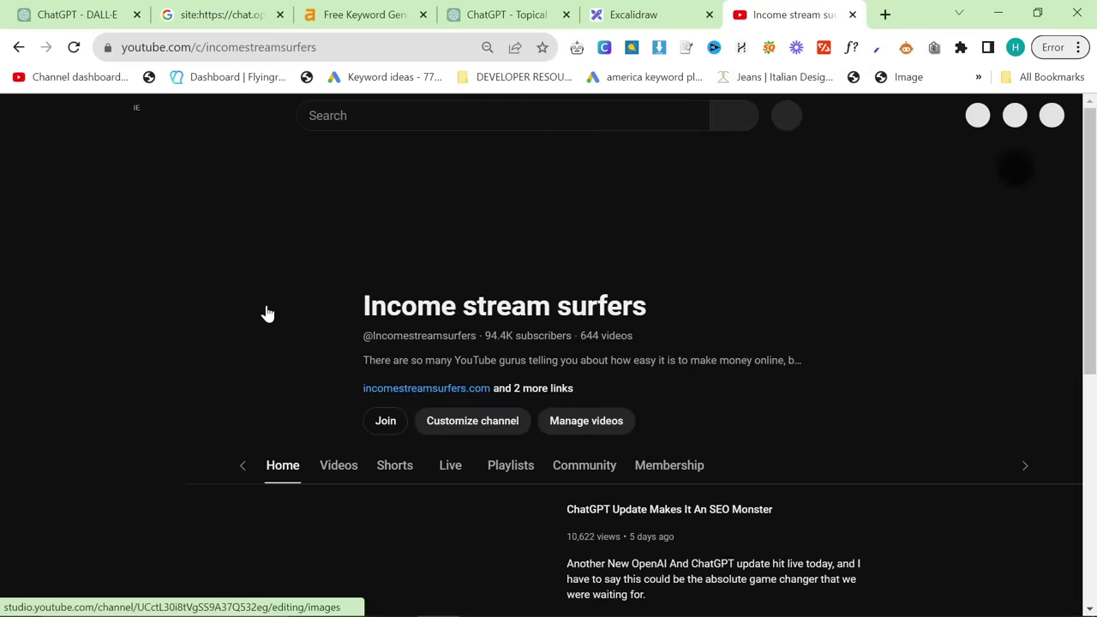
left_click(295, 473)
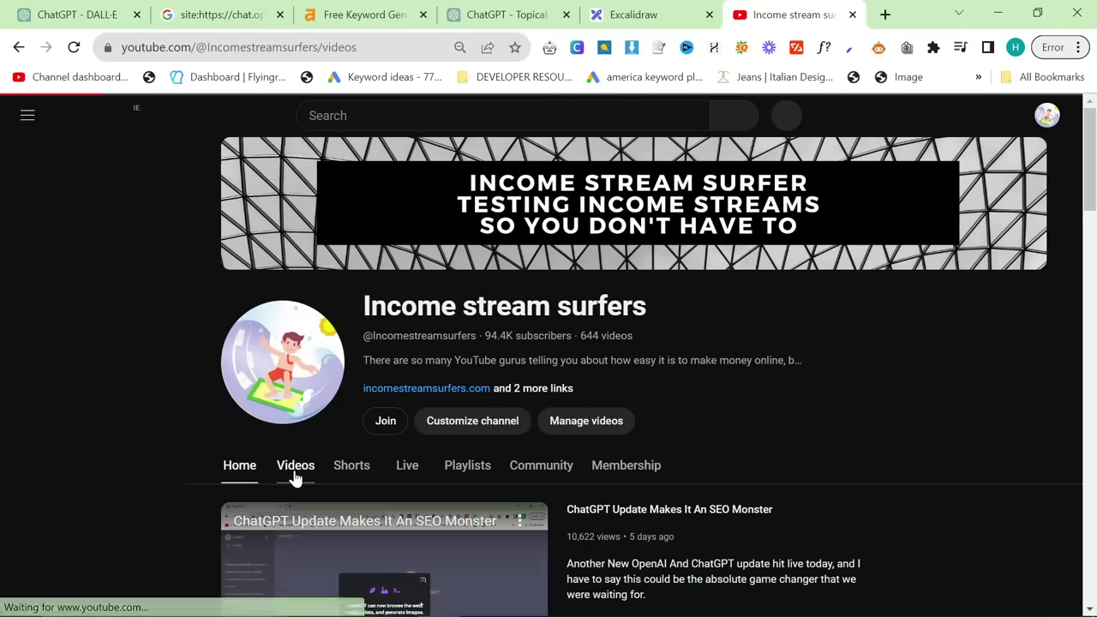
scroll(402, 454, "down", 3)
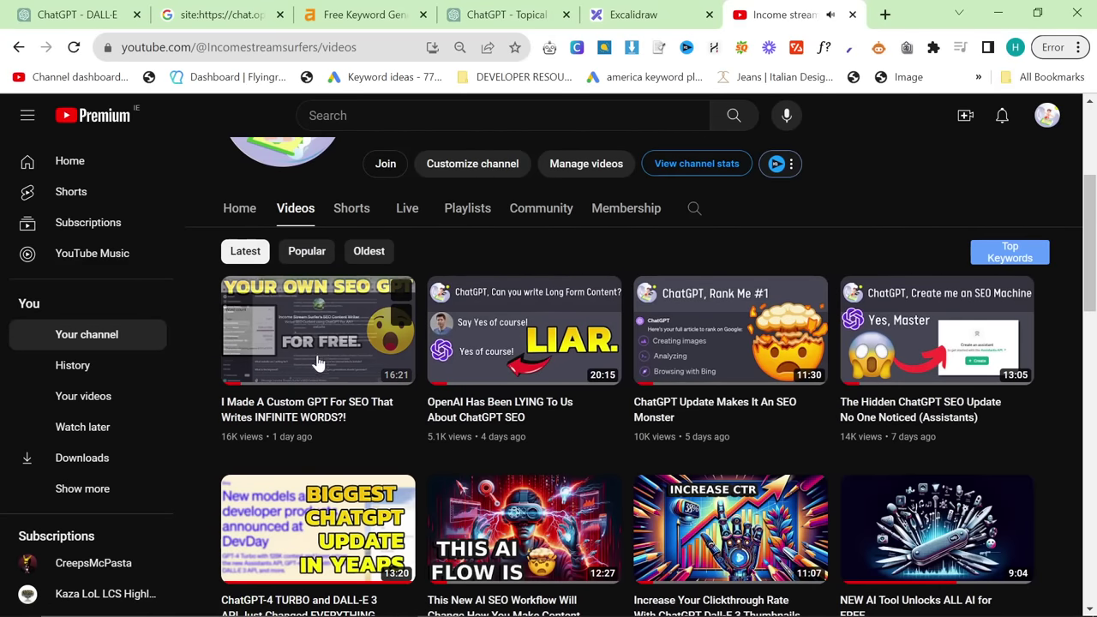
- Open the video I Made A Custom GPT For SEO That Writes INFINITE WORDS?!, pause it, and show its description and comments
left_click(304, 420)
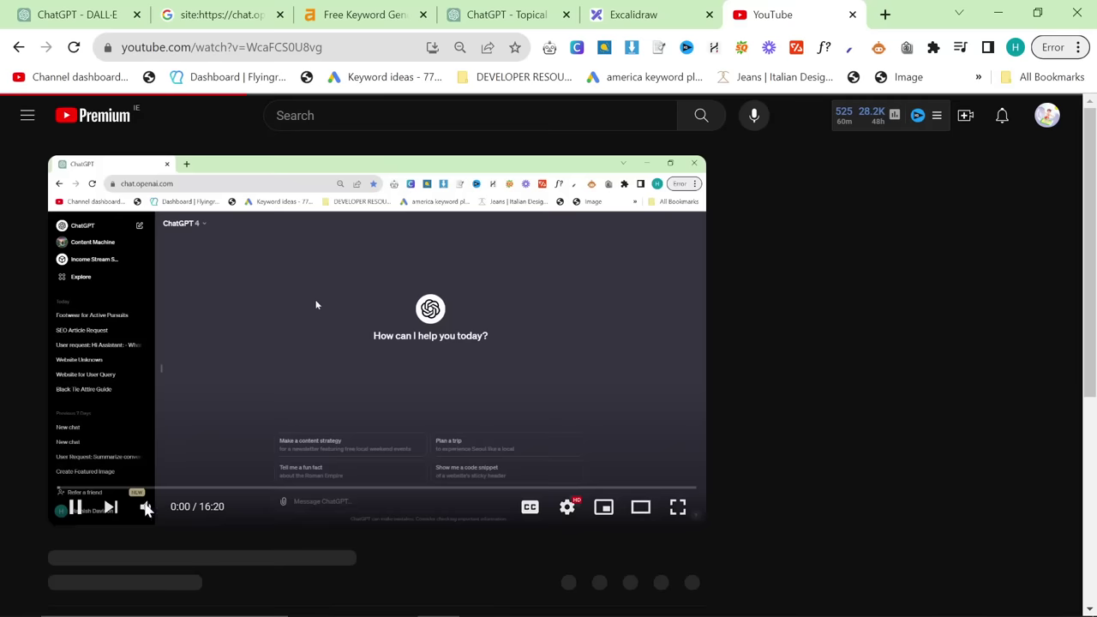
left_click(75, 508)
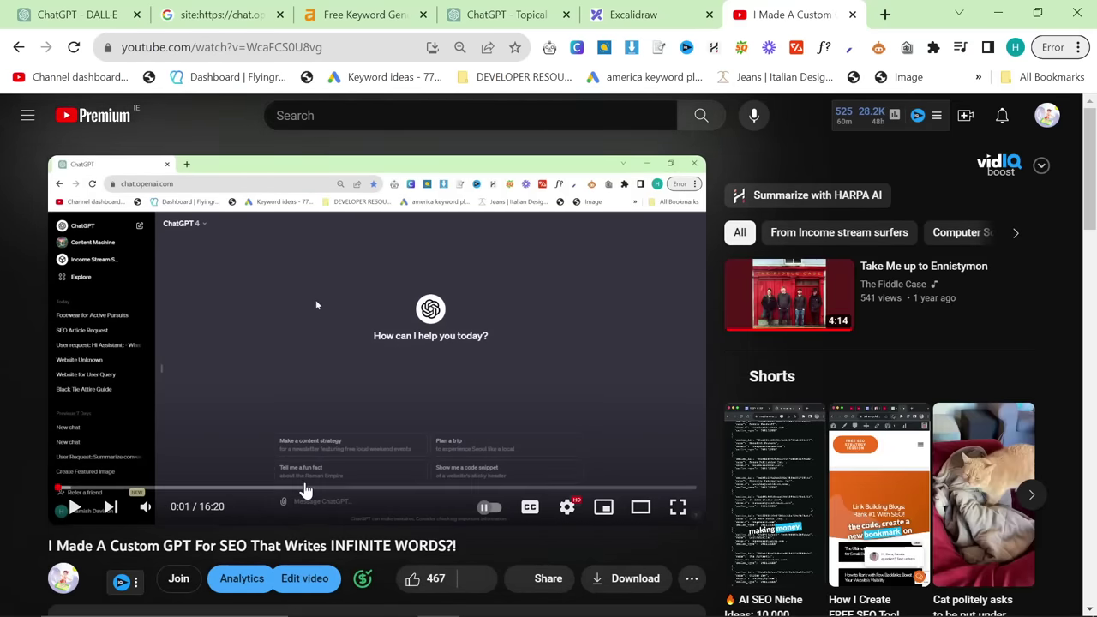
scroll(35, 472, "down", 4)
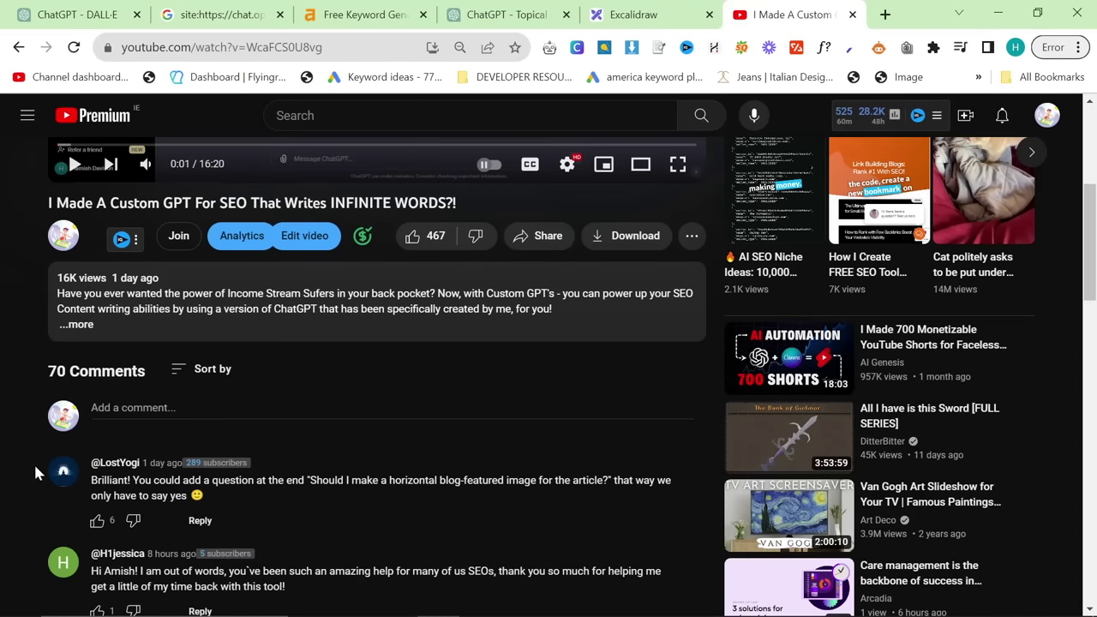
scroll(35, 469, "up", 4)
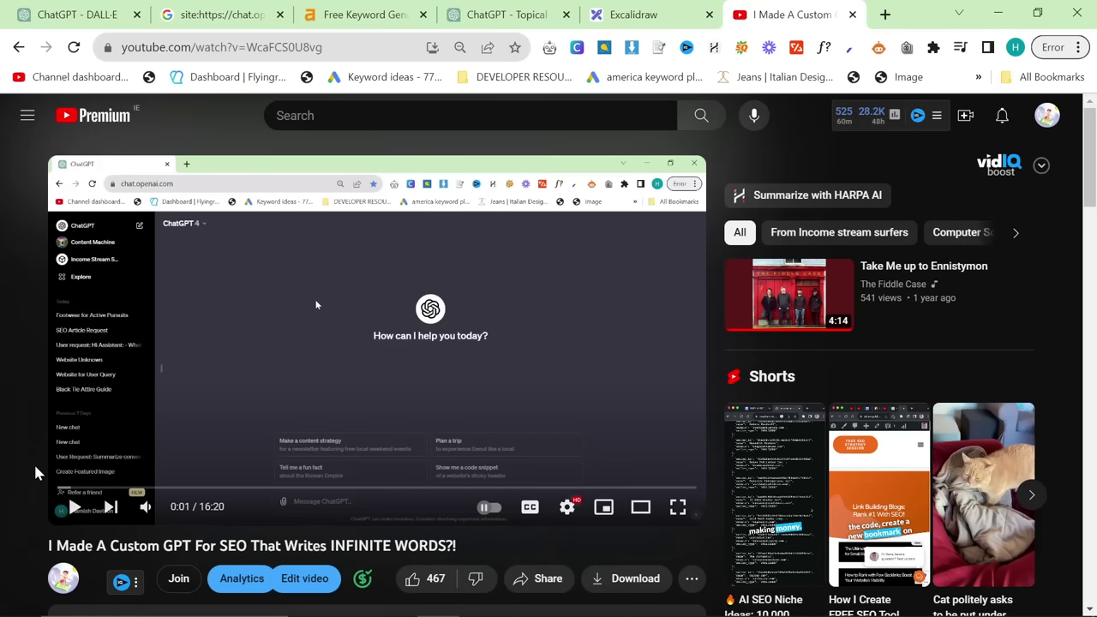
scroll(35, 472, "down", 4)
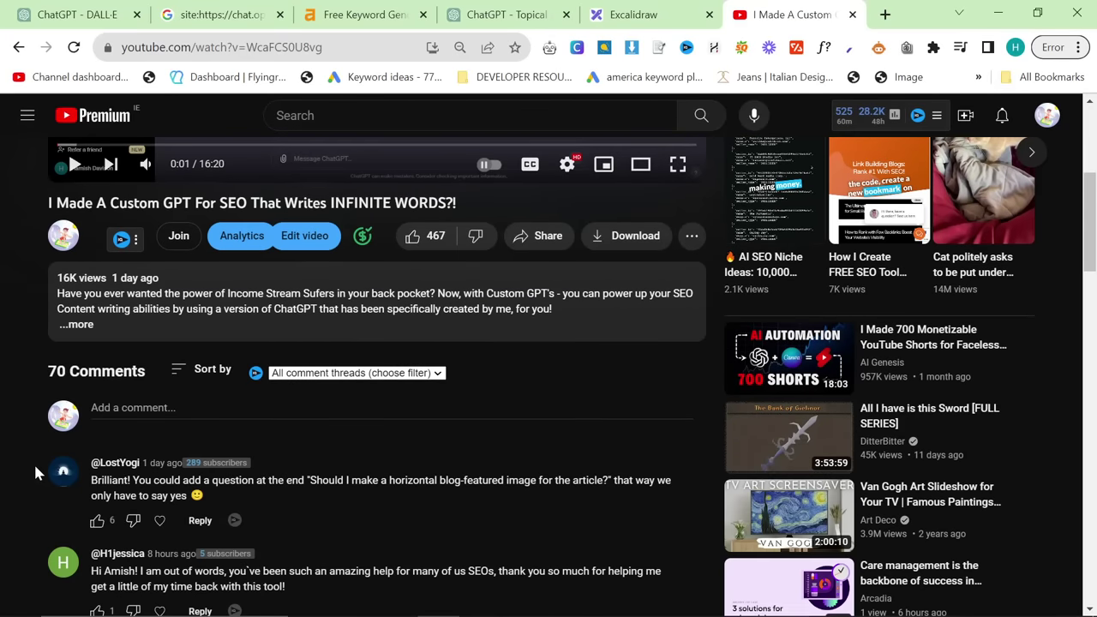
scroll(35, 472, "up", 4)
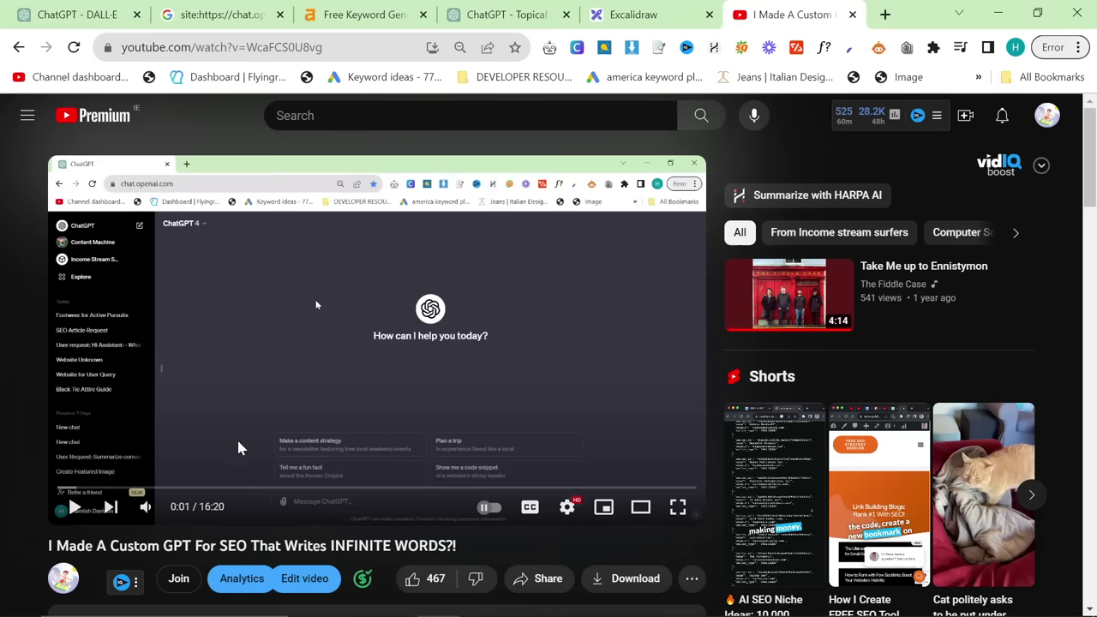
scroll(238, 447, "down", 1)
scroll(276, 416, "up", 1)
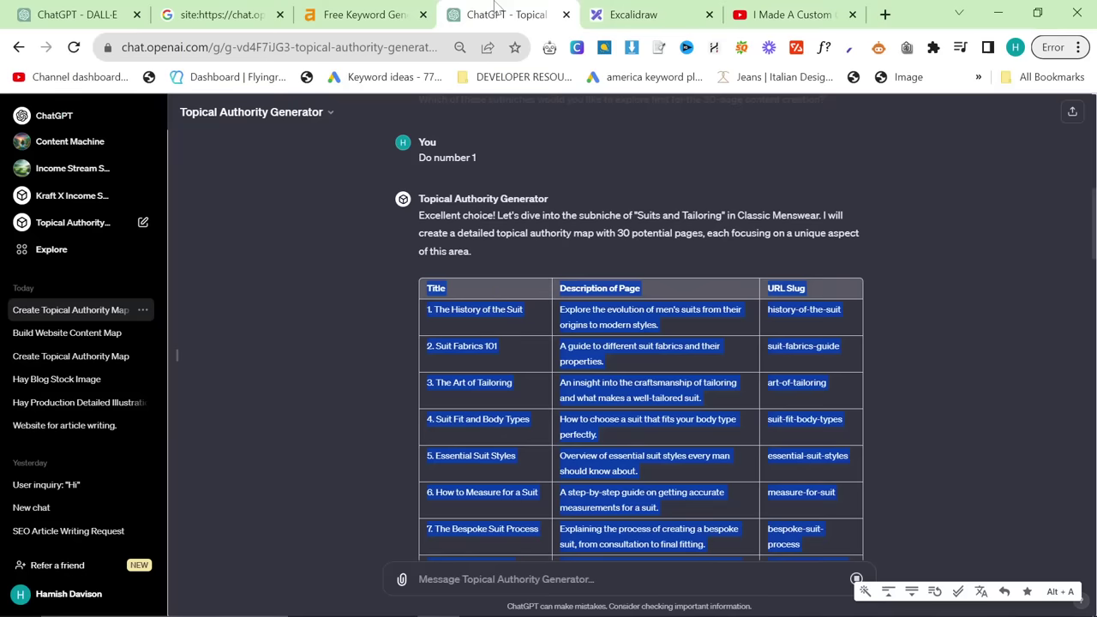
- Return to the Topical Authority Generator chat and copy the full Suits and Tailoring response with its 30-page table
left_click(506, 15)
scroll(535, 444, "down", 2)
scroll(535, 444, "down", 12)
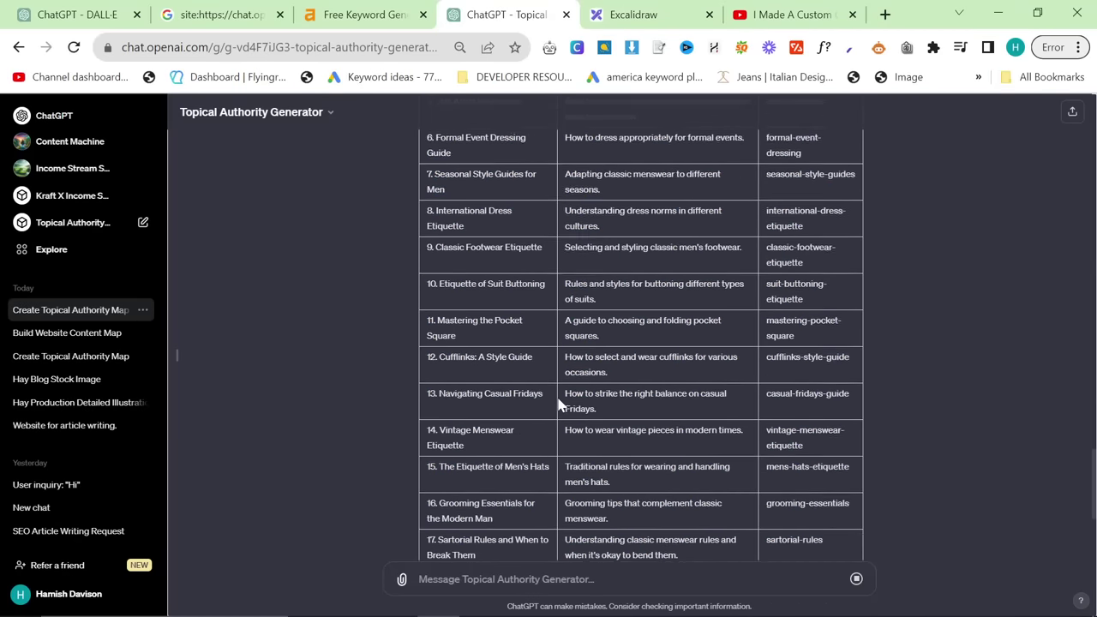
scroll(623, 441, "up", 10)
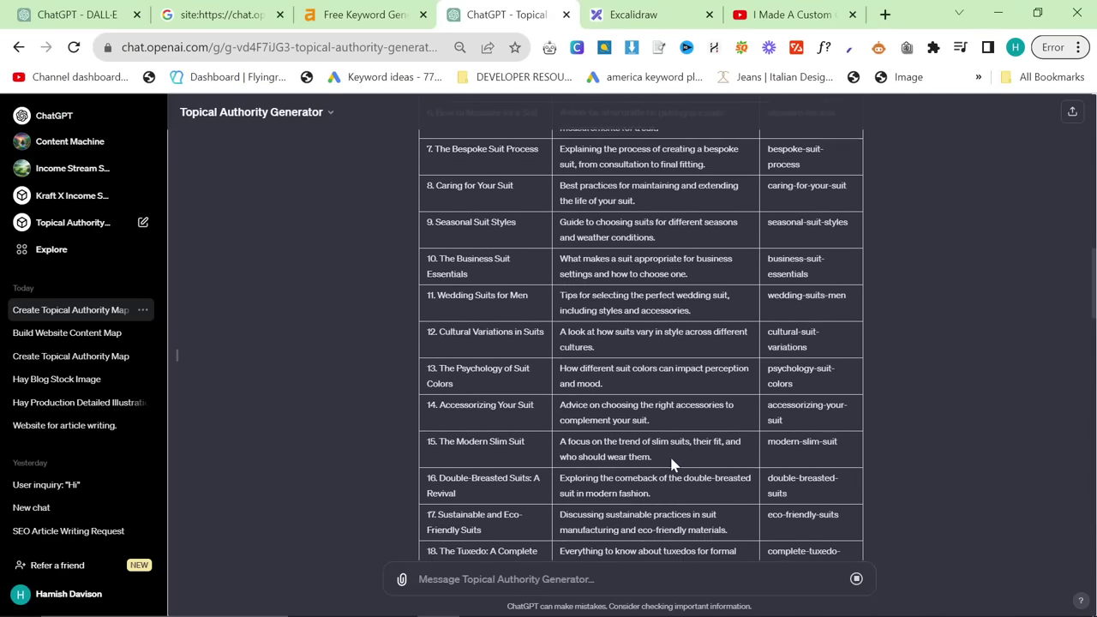
scroll(757, 401, "down", 5)
scroll(757, 401, "down", 10)
scroll(534, 412, "up", 4)
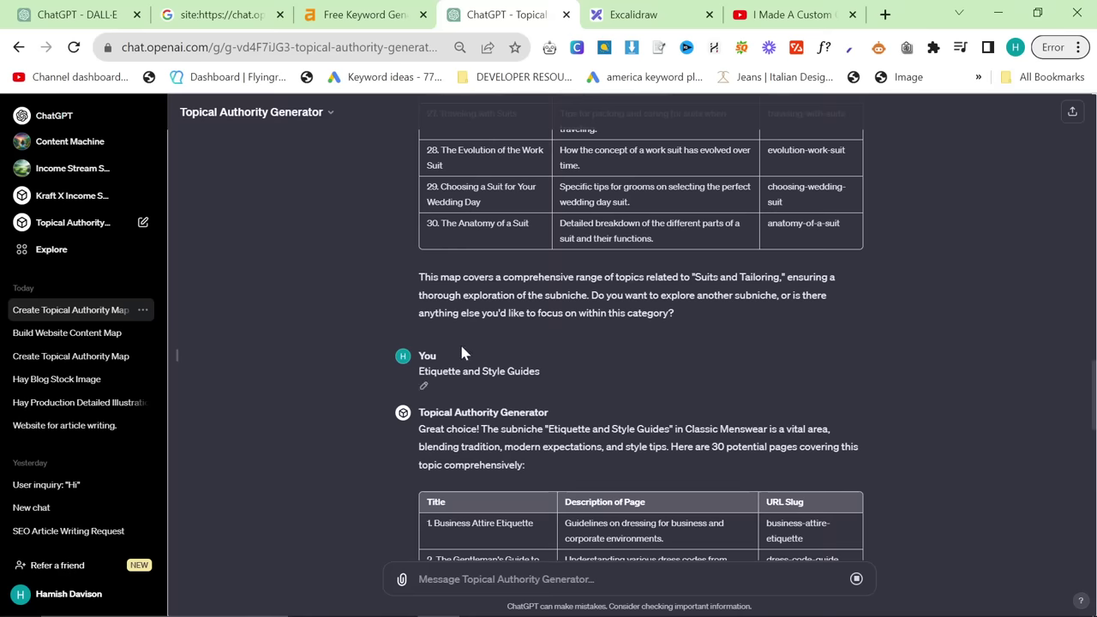
scroll(451, 412, "up", 2)
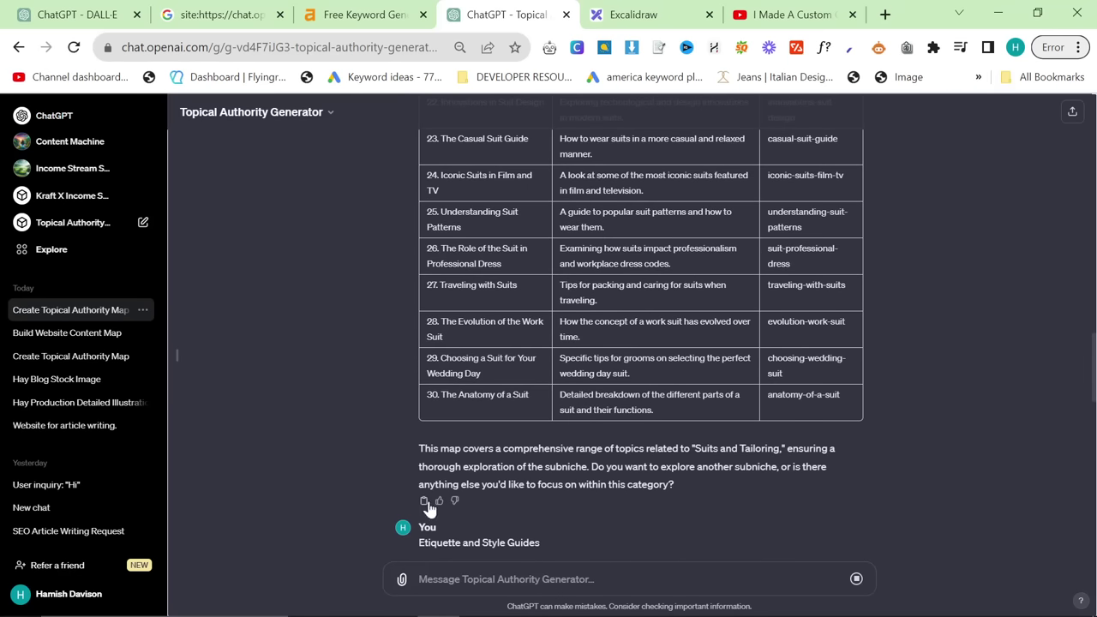
- Open markdowntohtml.com in a new tab and replace the sample markdown with the copied Suits and Tailoring response
left_click(884, 14)
type("mark")
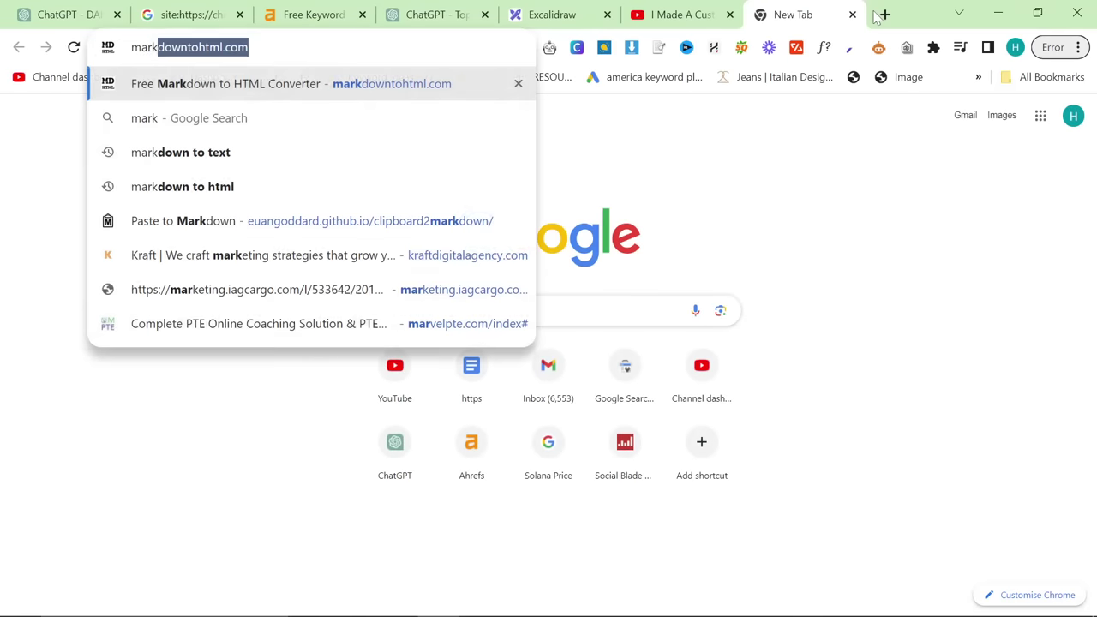
key("Return")
left_click(398, 307)
key("ctrl+a")
key("ctrl+v")
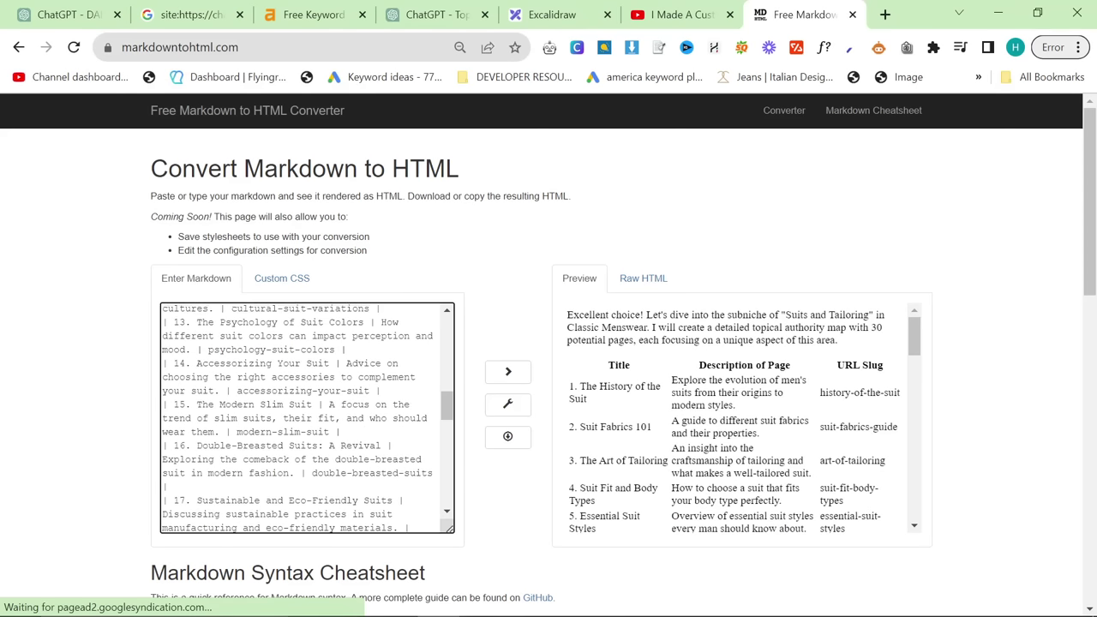
- Delete the introductory and closing paragraphs around the Suits and Tailoring table in the markdown
scroll(307, 417, "up", 7)
left_click_drag(317, 365, 162, 310)
key("BackSpace")
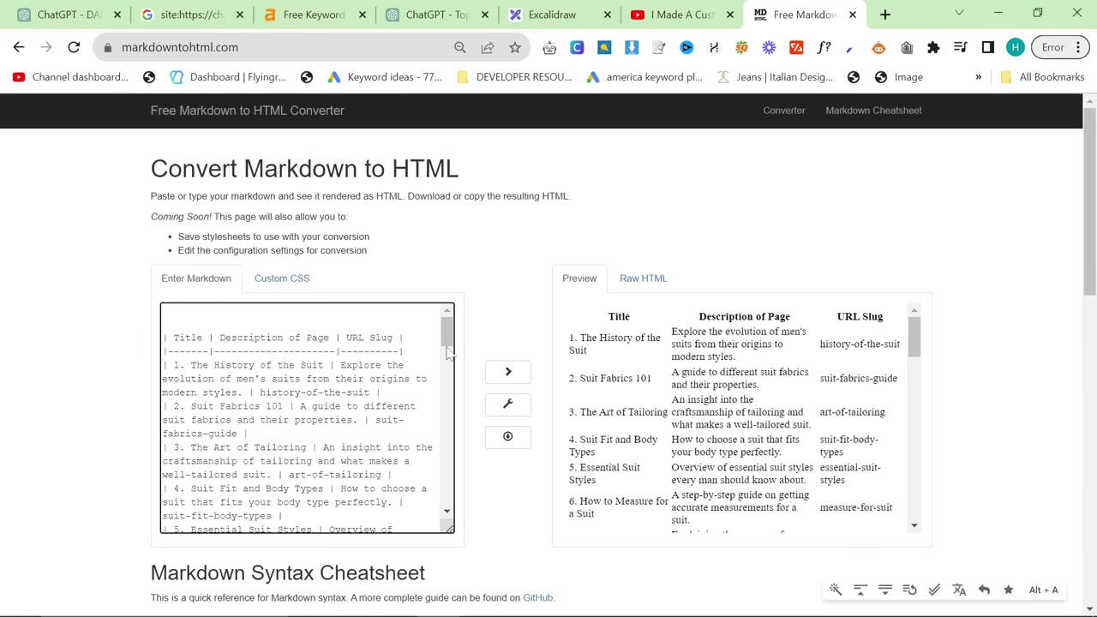
left_click_drag(447, 344, 446, 506)
left_click_drag(246, 525, 152, 460)
key("BackSpace")
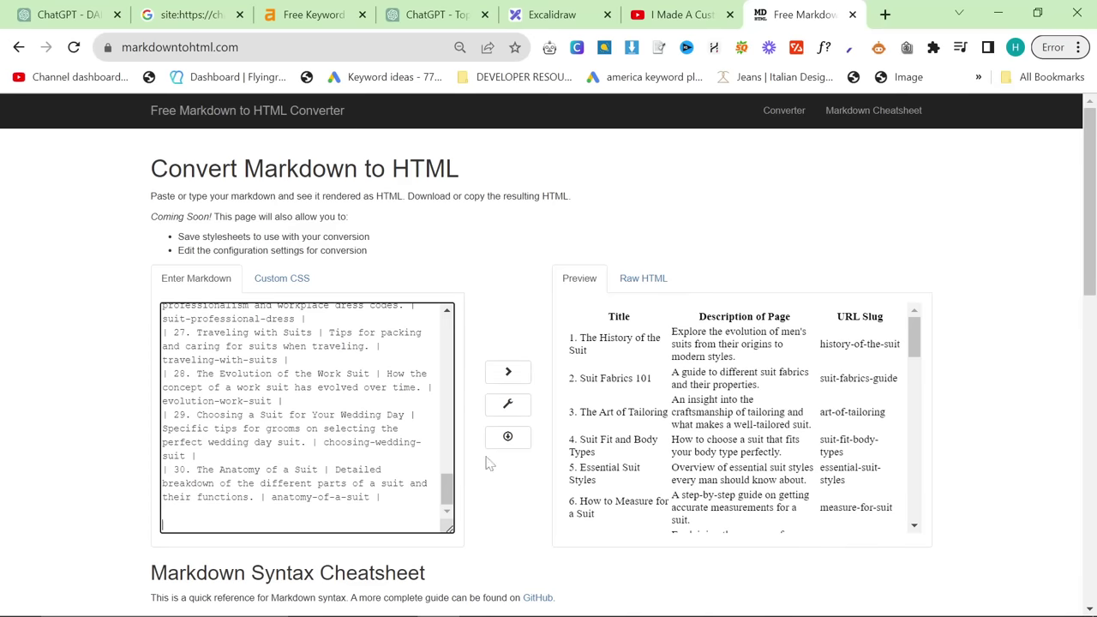
- Copy the entire rendered Suits and Tailoring table from the converter preview and open a new browser tab
left_click(616, 360)
key("ctrl+a")
left_click(885, 15)
type("d")
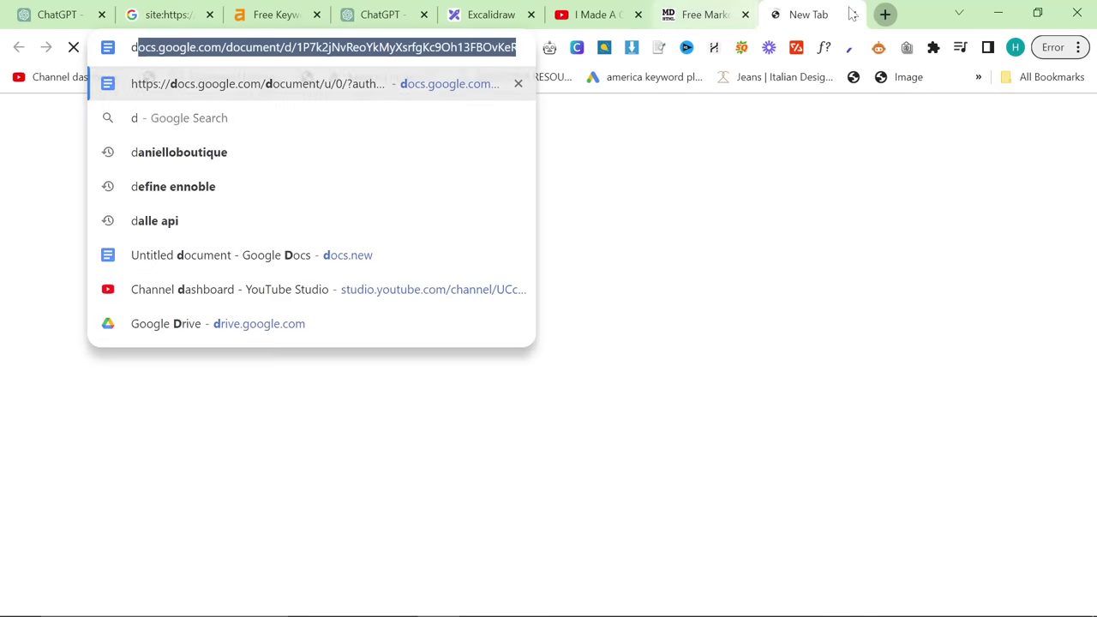
type("ocs.new")
key("Return")
- Create a new Google Sheets spreadsheet through sheets.new and paste the copied table starting at cell A1
left_click(407, 48)
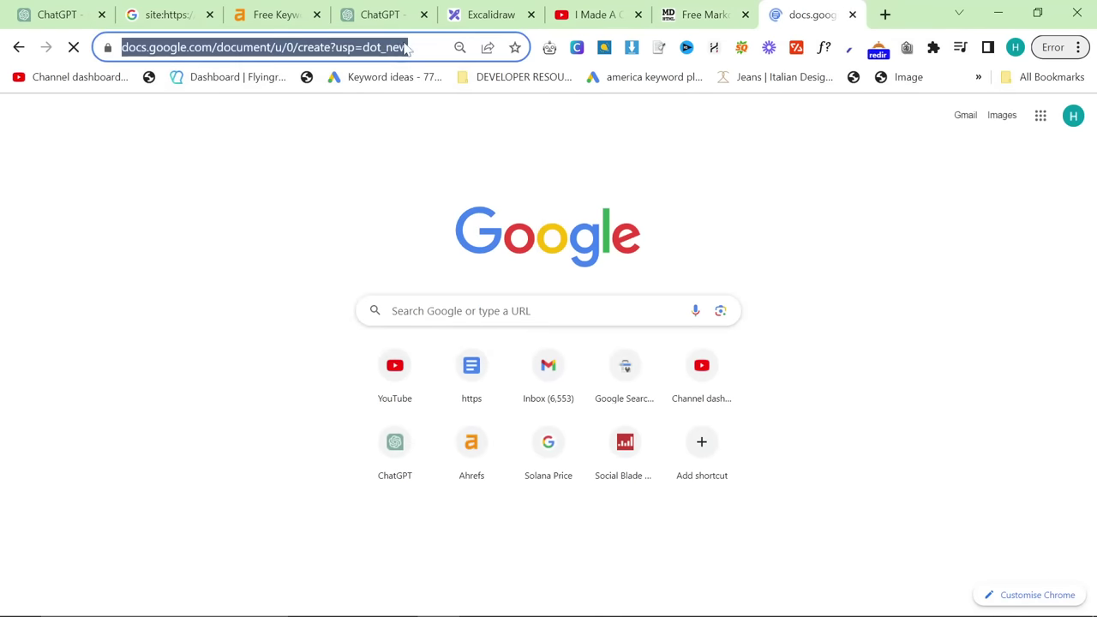
type("sheets,")
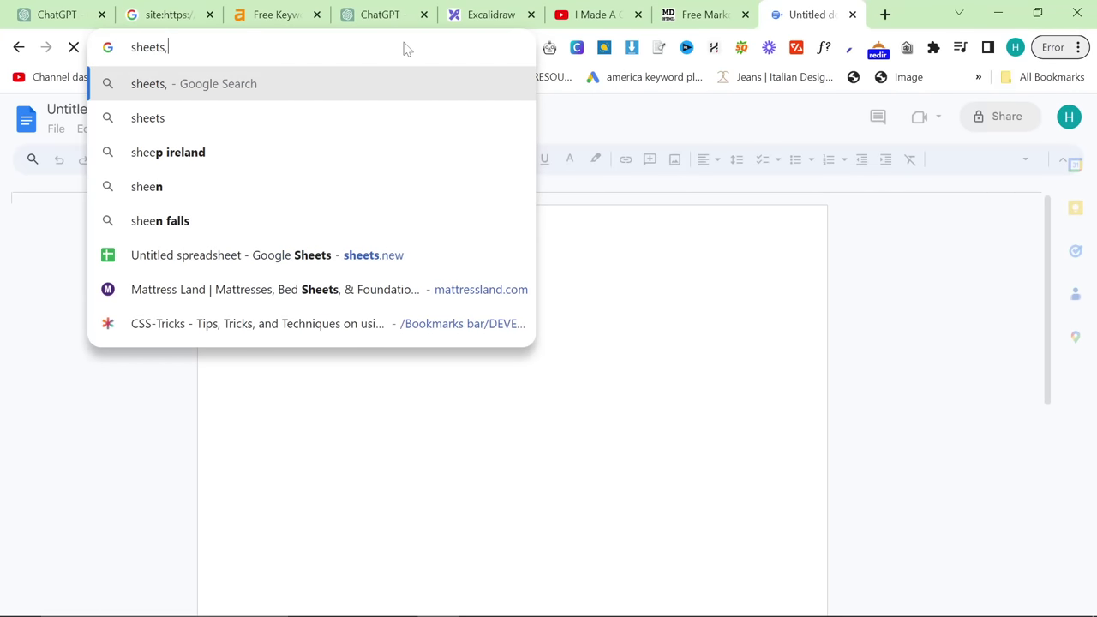
key("BackSpace")
type(".")
key("Return")
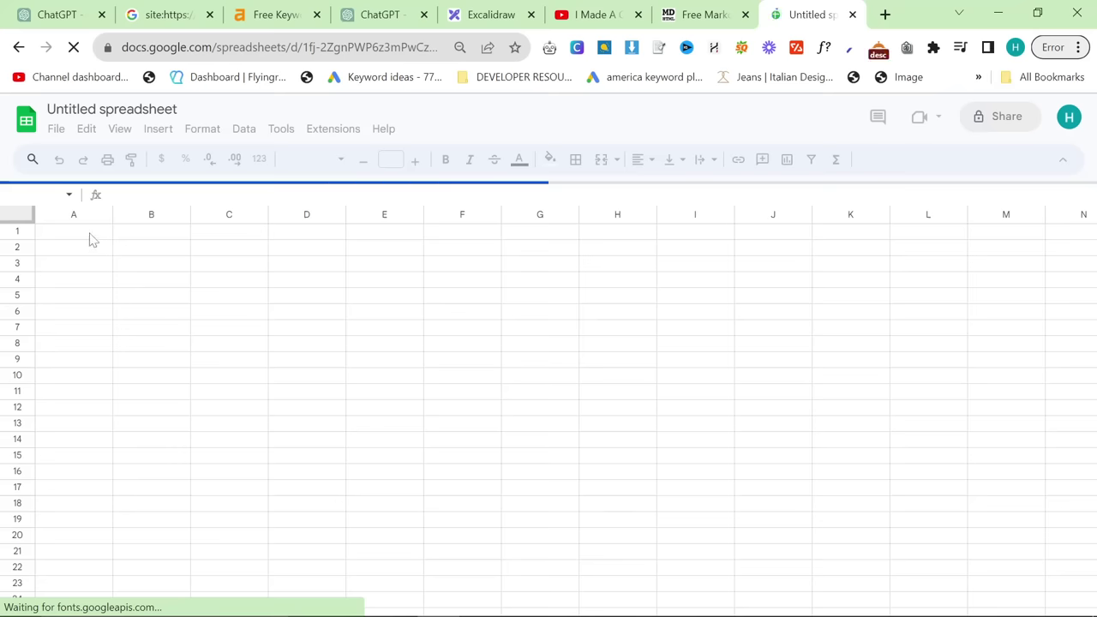
key("ctrl+v")
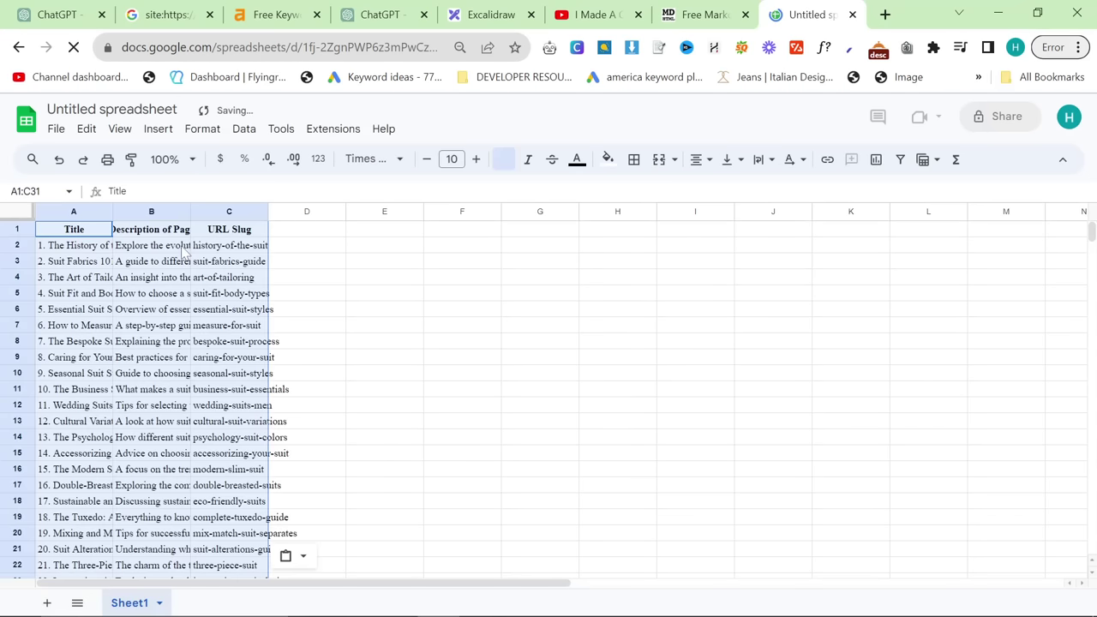
- Widen the Title, Description of Page and URL Slug columns of the spreadsheet
left_click(402, 293)
left_click_drag(112, 212, 233, 214)
left_click_drag(311, 214, 415, 214)
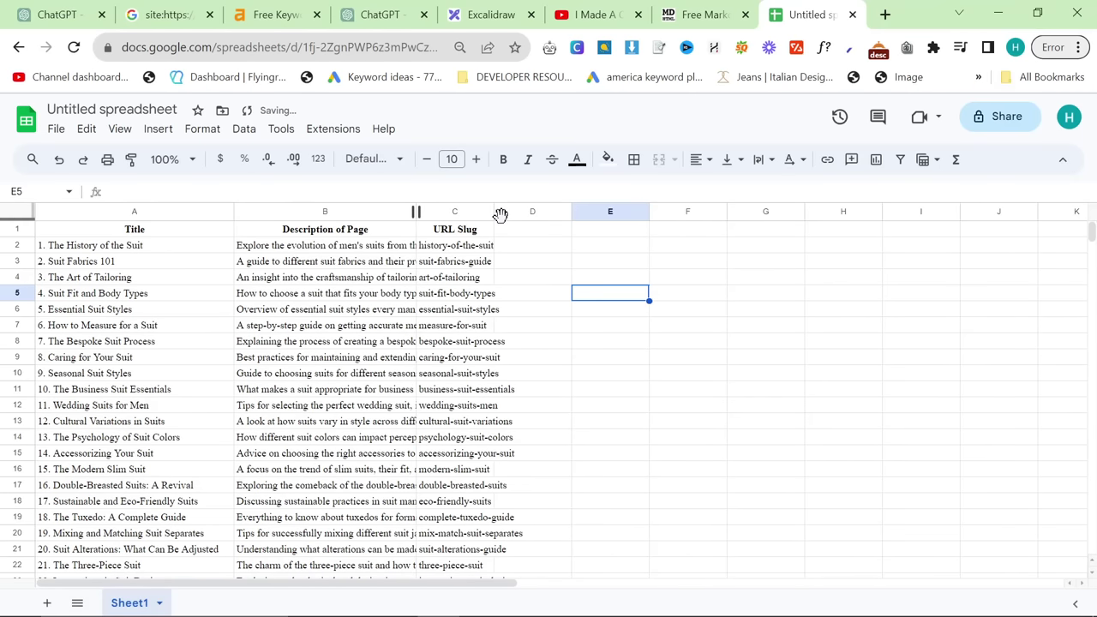
left_click_drag(492, 212, 666, 214)
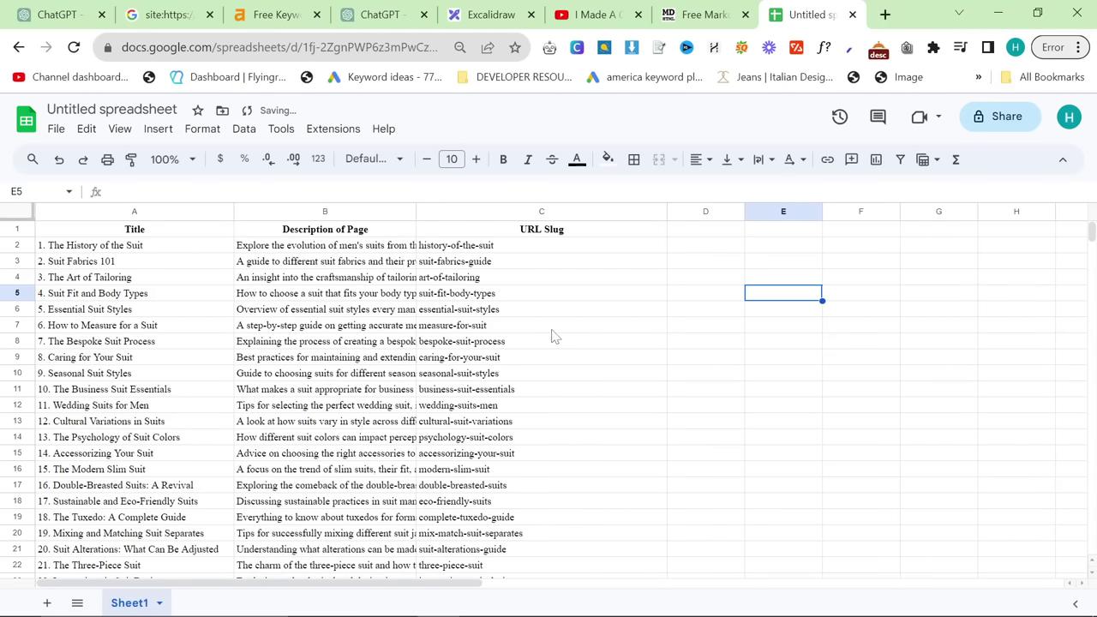
- Insert a row above the column headings and enter the heading Suits & Tailoring in cell A1
right_click(10, 230)
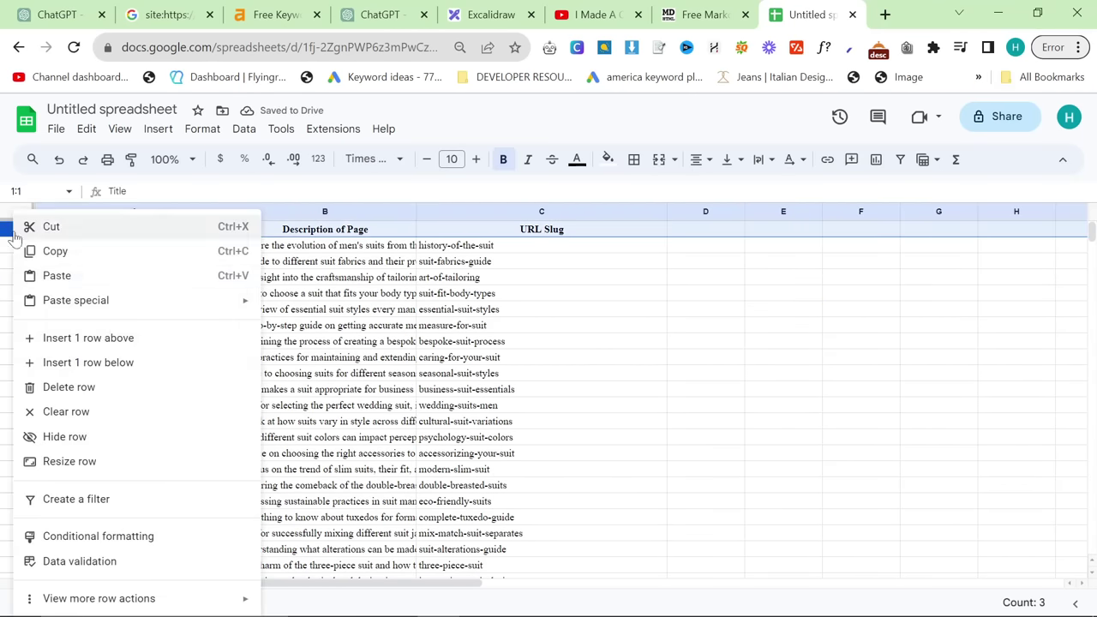
left_click(121, 342)
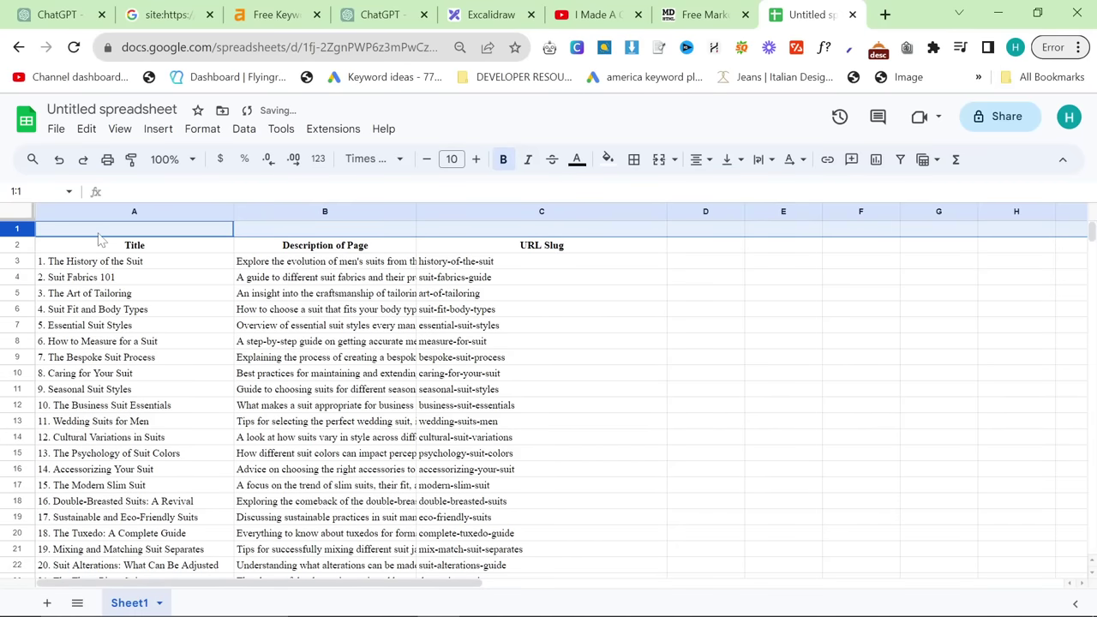
type("Suits & Tailoring")
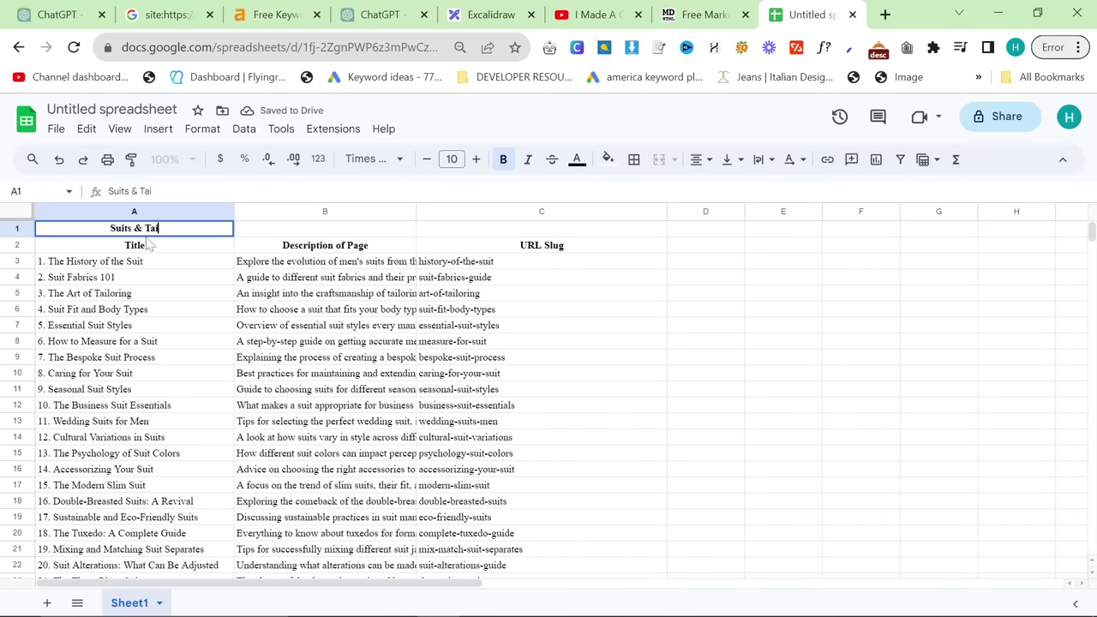
key("Return")
- Review the rows down to The Anatomy of a Suit, and set text wrapping to Wrap for the whole table
scroll(268, 323, "down", 3)
scroll(268, 323, "down", 3)
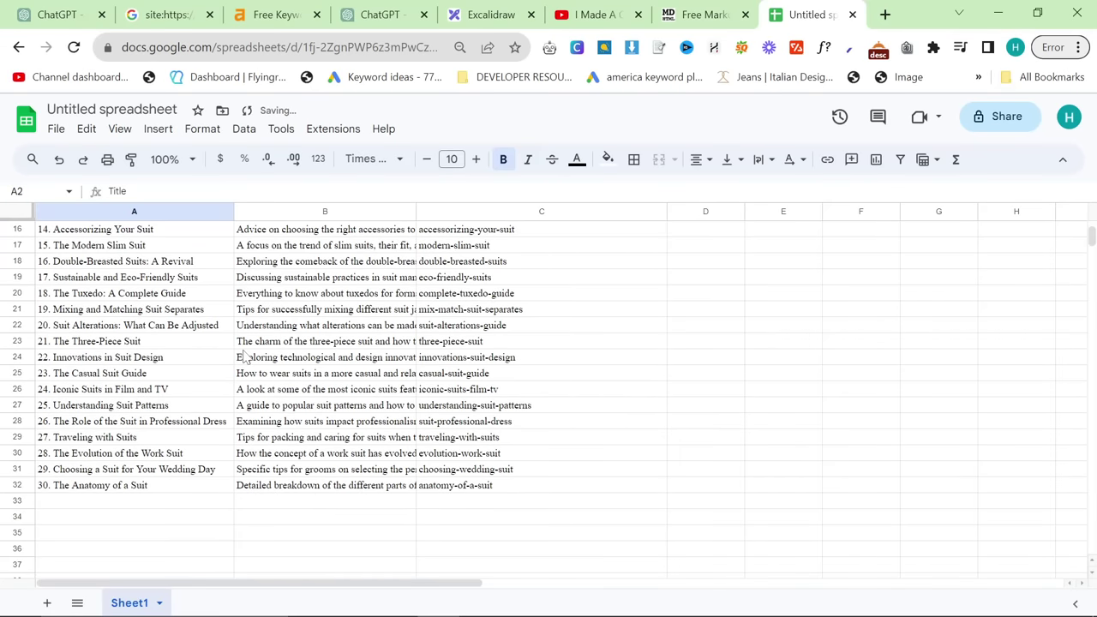
scroll(274, 339, "up", 5)
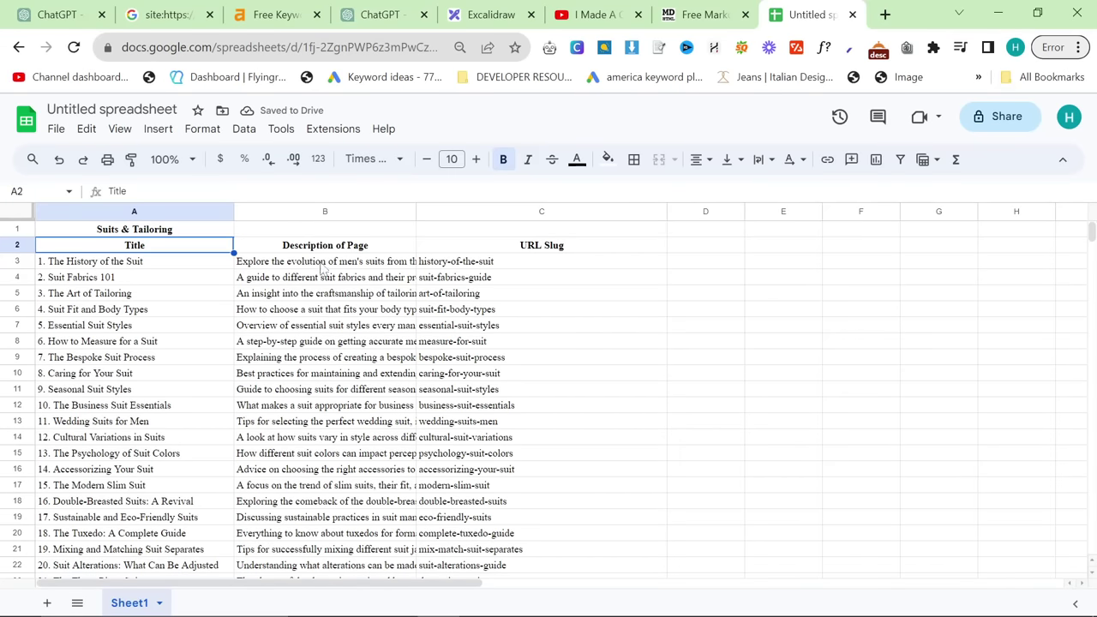
key("ctrl+a")
left_click(203, 129)
mouse_move(249, 266)
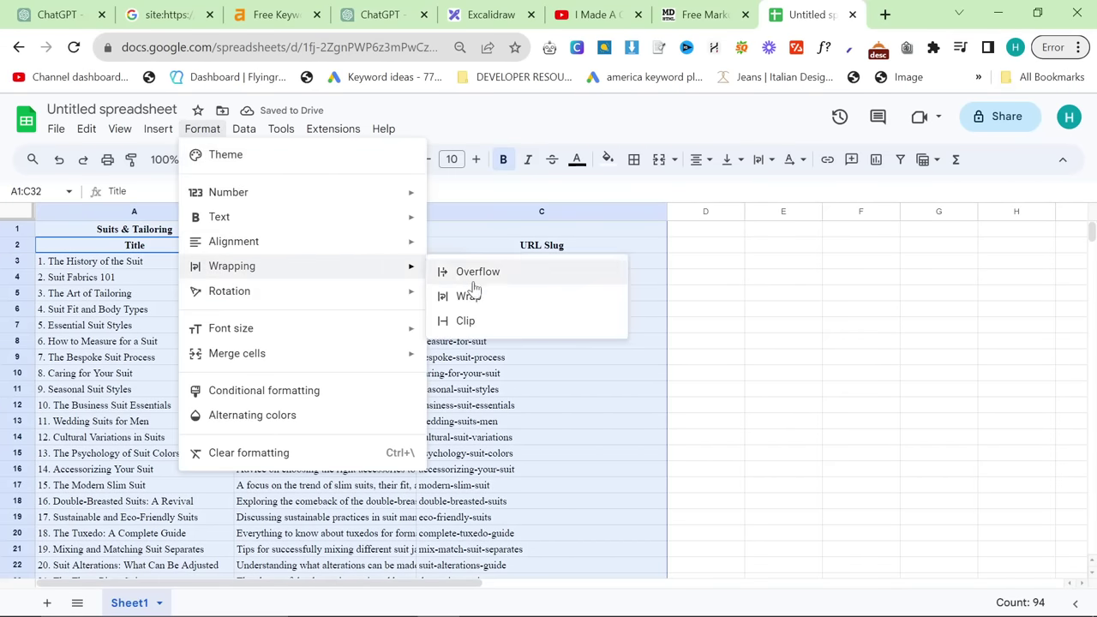
left_click(472, 289)
left_click(825, 347)
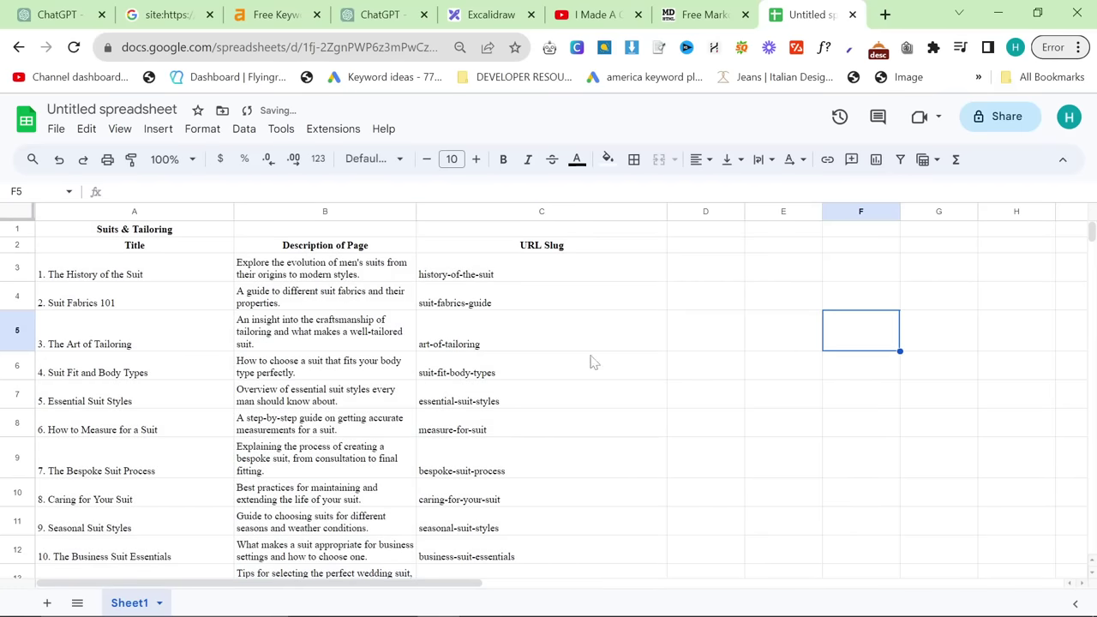
key("alt+Tab")
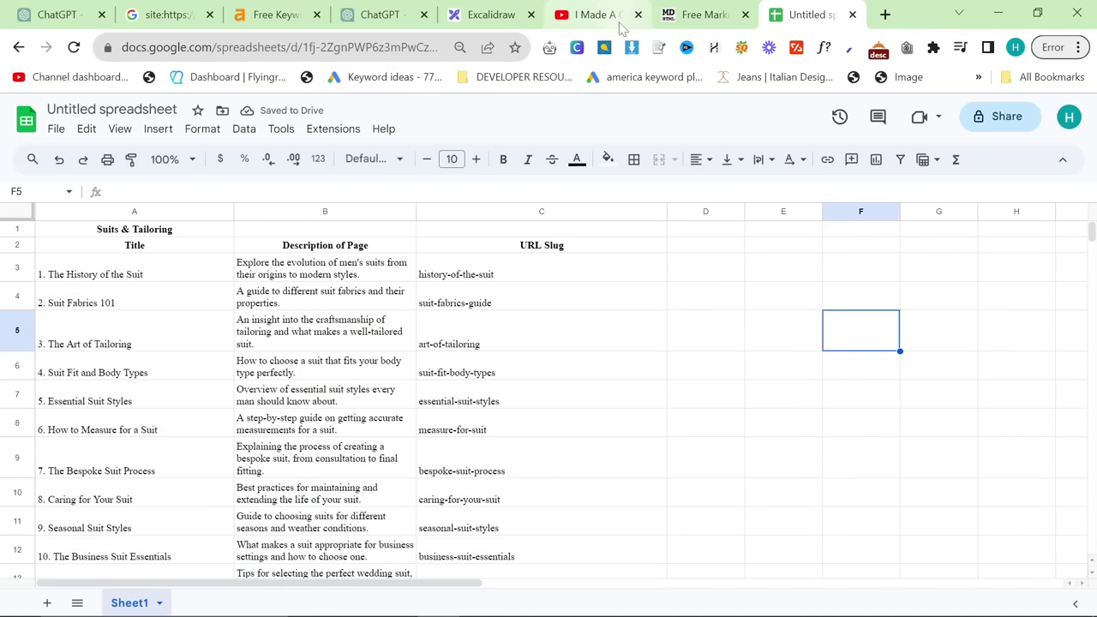
key("alt+Tab")
left_click(265, 289)
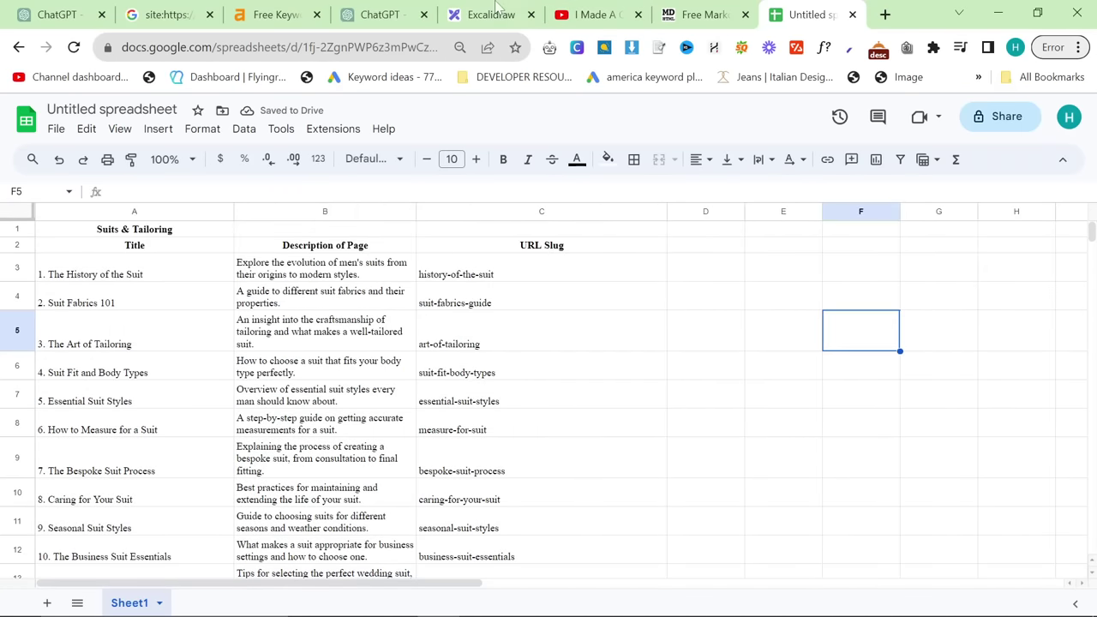
- Go back to the Topical Authority Generator chat and copy the completed Etiquette and Style Guides response
left_click(363, 13)
scroll(506, 434, "down", 15)
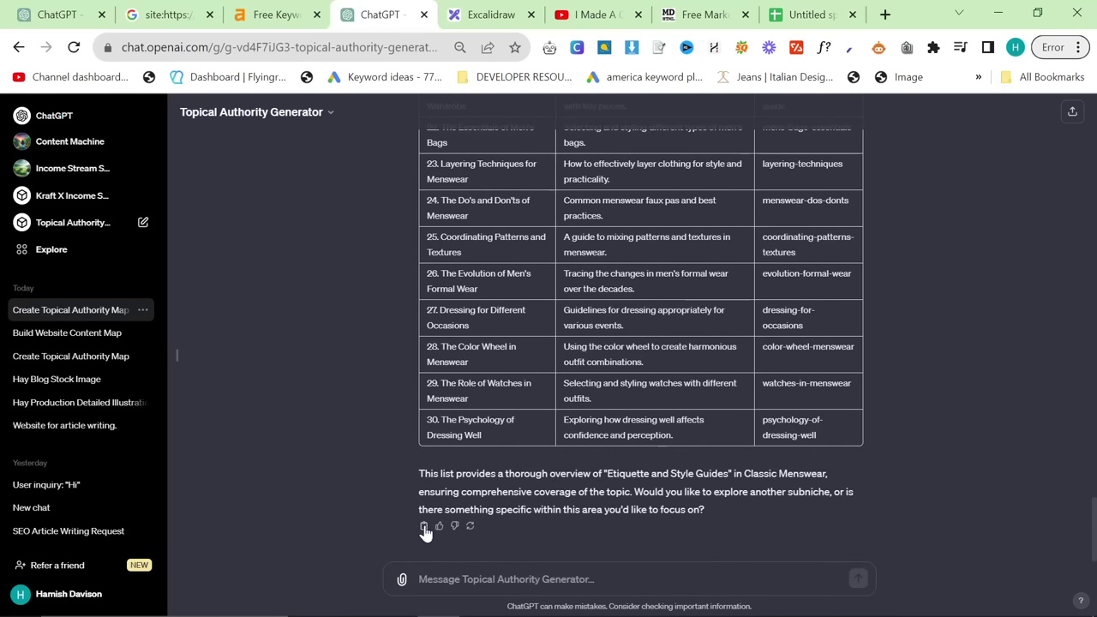
left_click(424, 526)
- Replace the markdown in the Markdown to HTML converter with the copied Etiquette and Style Guides response
left_click(806, 14)
left_click(685, 14)
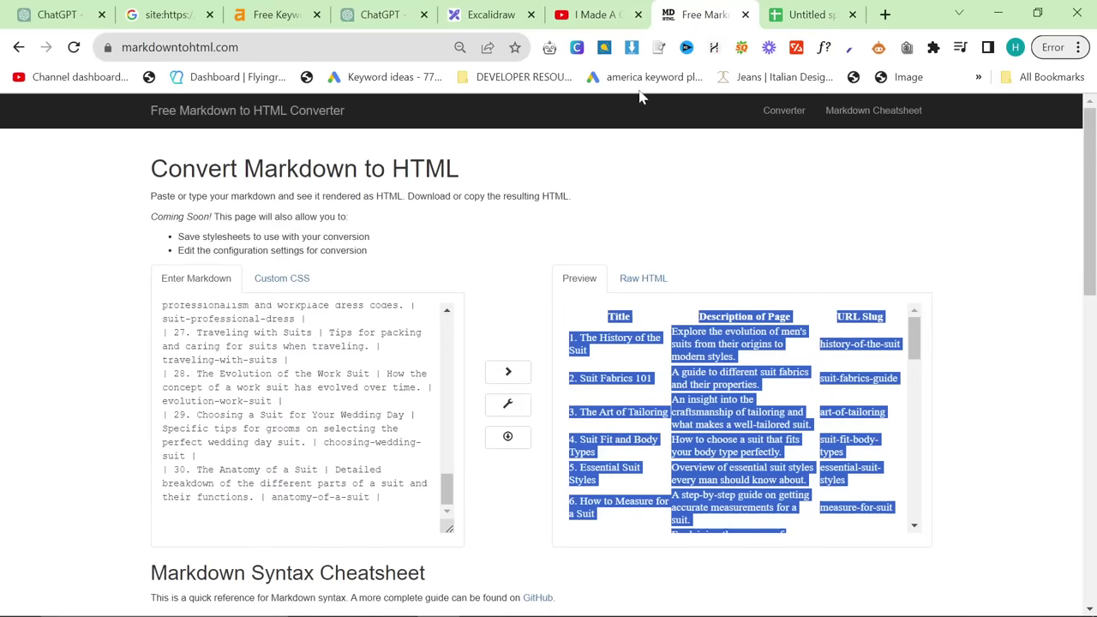
left_click(306, 415)
key("ctrl+a")
key("ctrl+v")
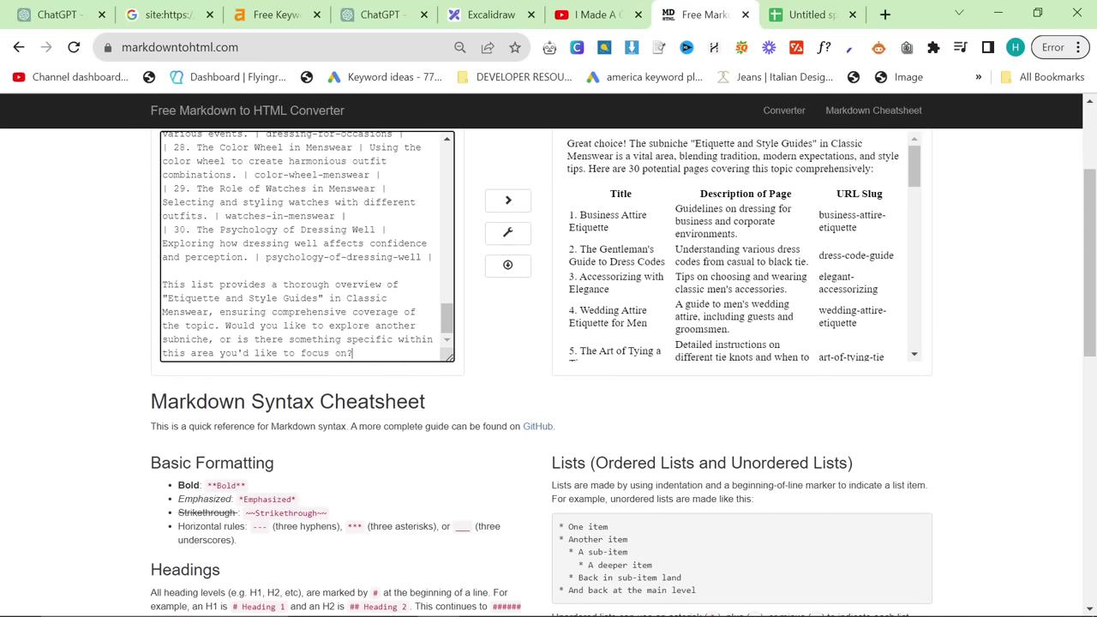
- Delete the closing and introductory paragraphs and the leading blank lines from the Etiquette and Style Guides markdown, leaving only the page table
left_click_drag(353, 353, 134, 290)
key("BackSpace")
left_click_drag(447, 317, 365, 98)
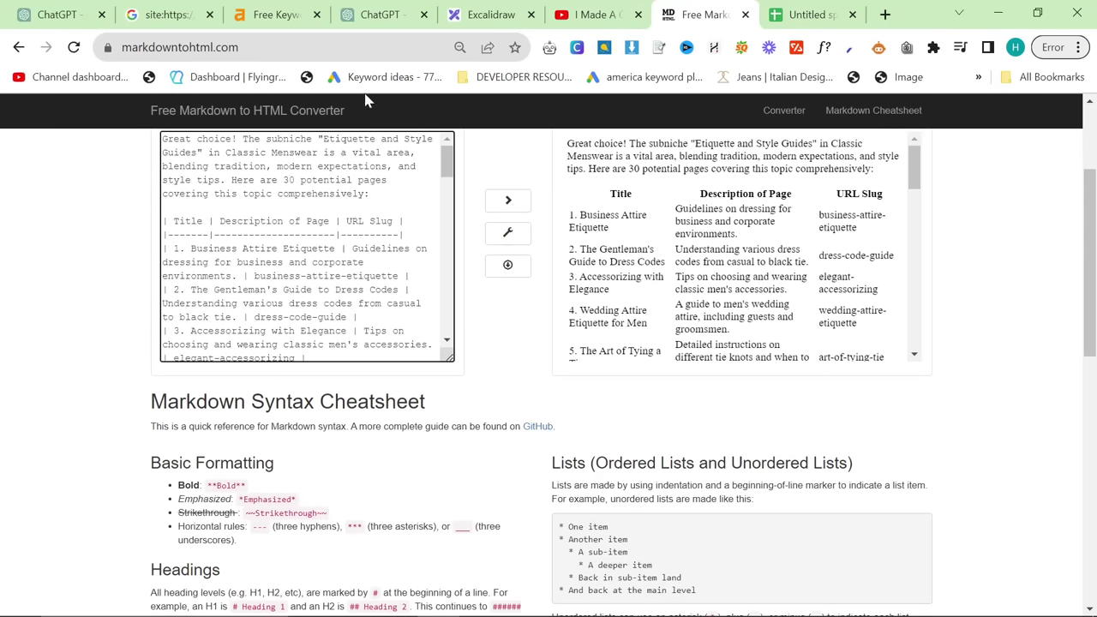
scroll(365, 98, "up", 2)
left_click_drag(161, 310, 370, 365)
key("BackSpace")
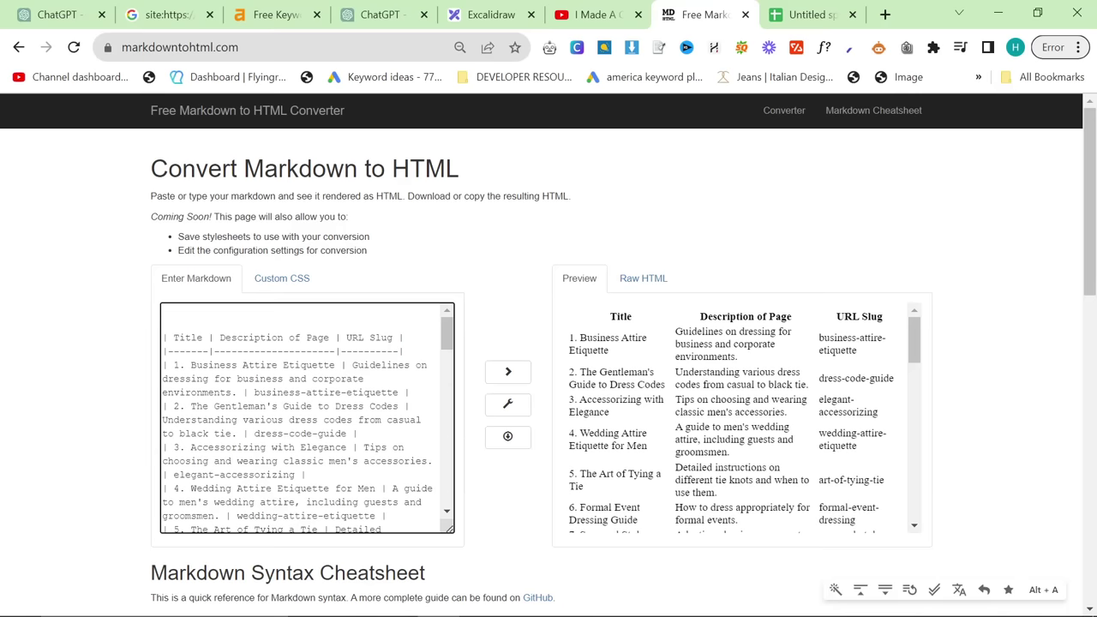
key("Delete")
key("Delete")
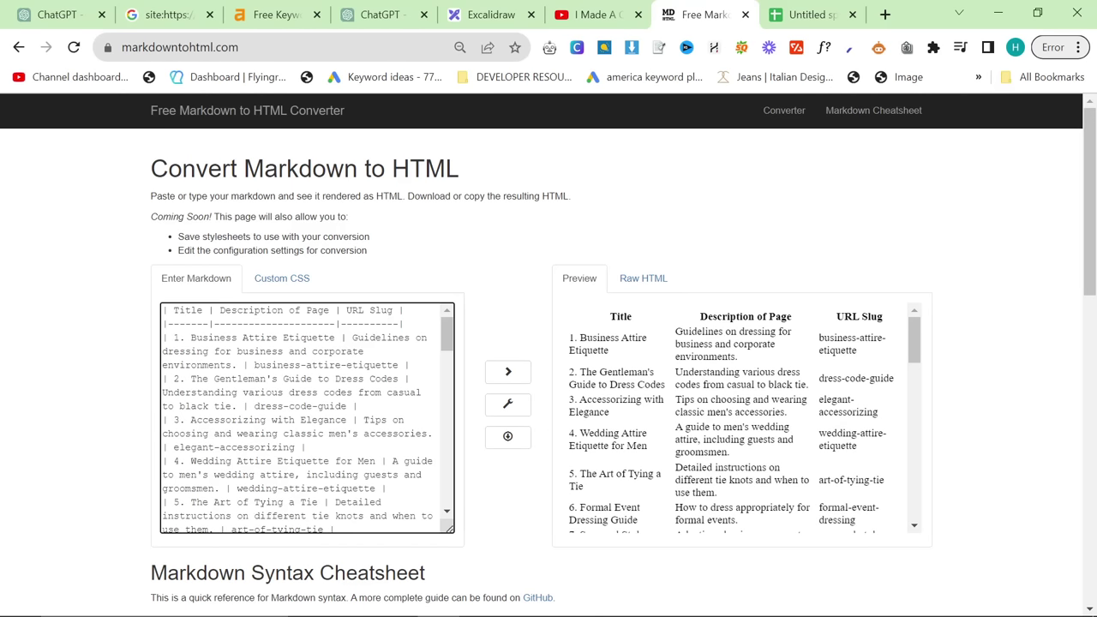
- Select the whole rendered Etiquette table in the converter's preview for copying and switch to the Google Sheets spreadsheet
left_click(742, 411)
key("ctrl+a")
left_click(775, 19)
- Look over the Suits & Tailoring rows and enter the heading Etiquitte in cell D1
scroll(255, 415, "down", 7)
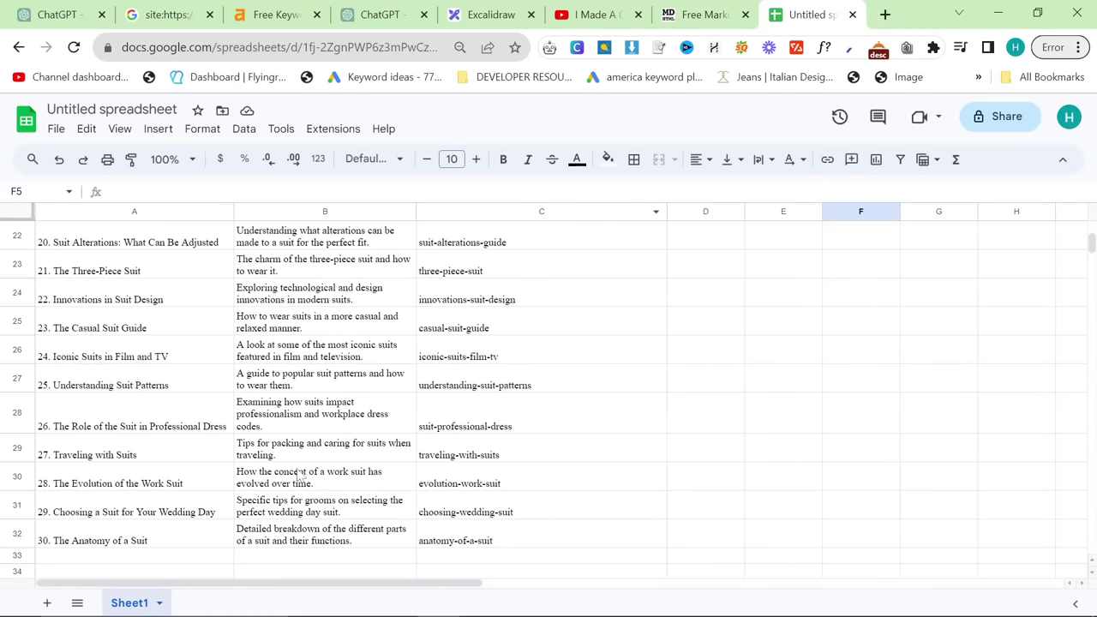
scroll(669, 294, "up", 10)
left_click(696, 229)
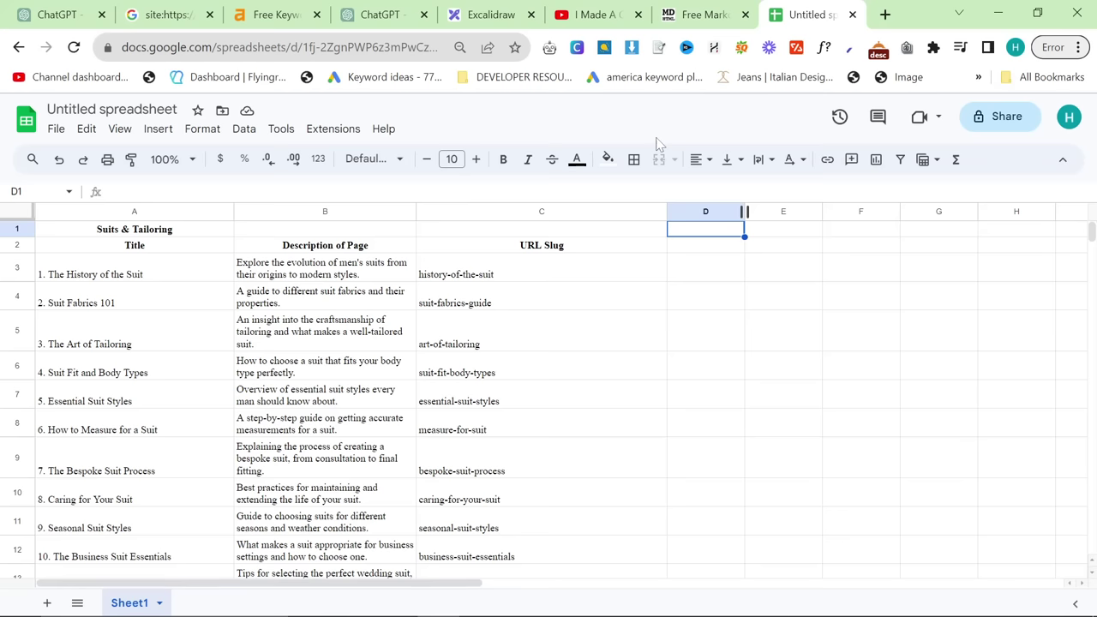
type("S")
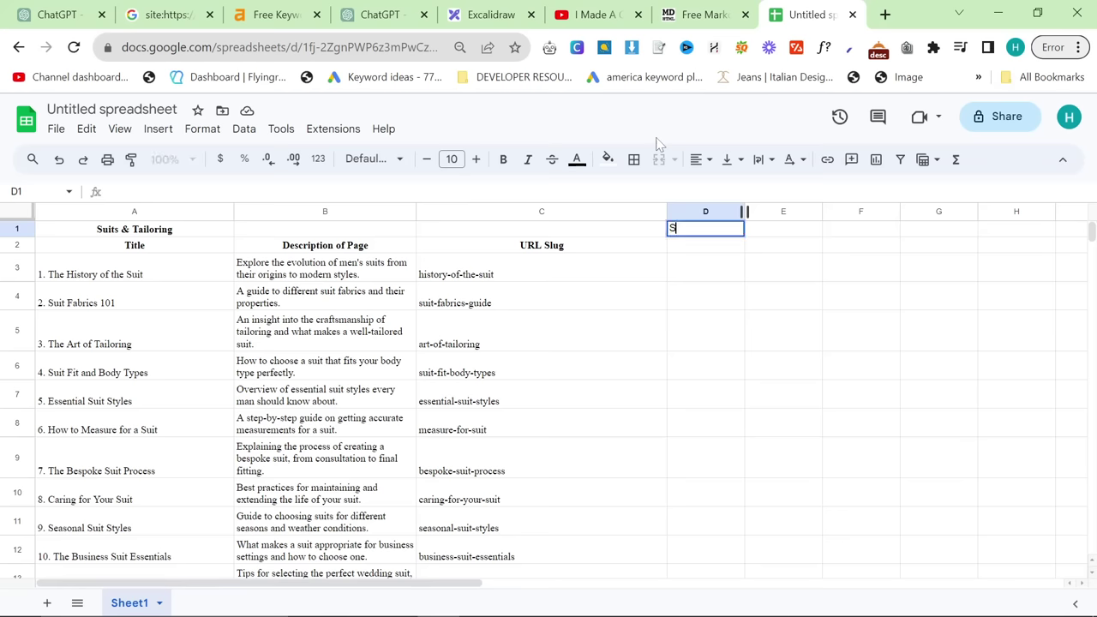
type("tiquitte")
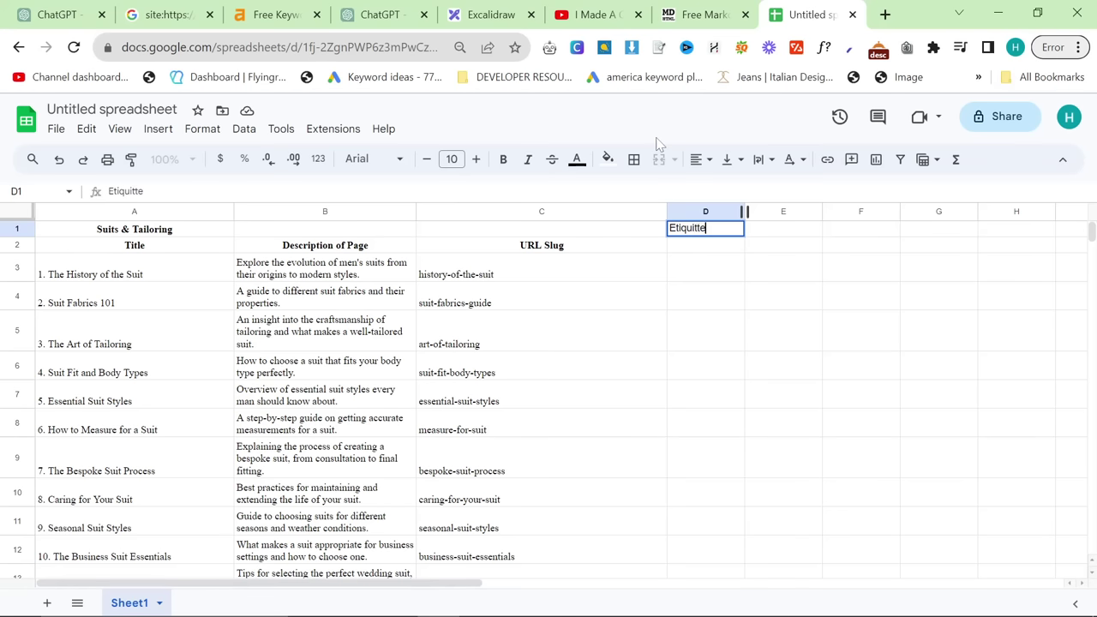
key("Tab")
- Go back to the selected table in the converter, correct the spreadsheet's D1 heading to Etiquette, and paste the table starting at cell D2
left_click(600, 15)
left_click(702, 15)
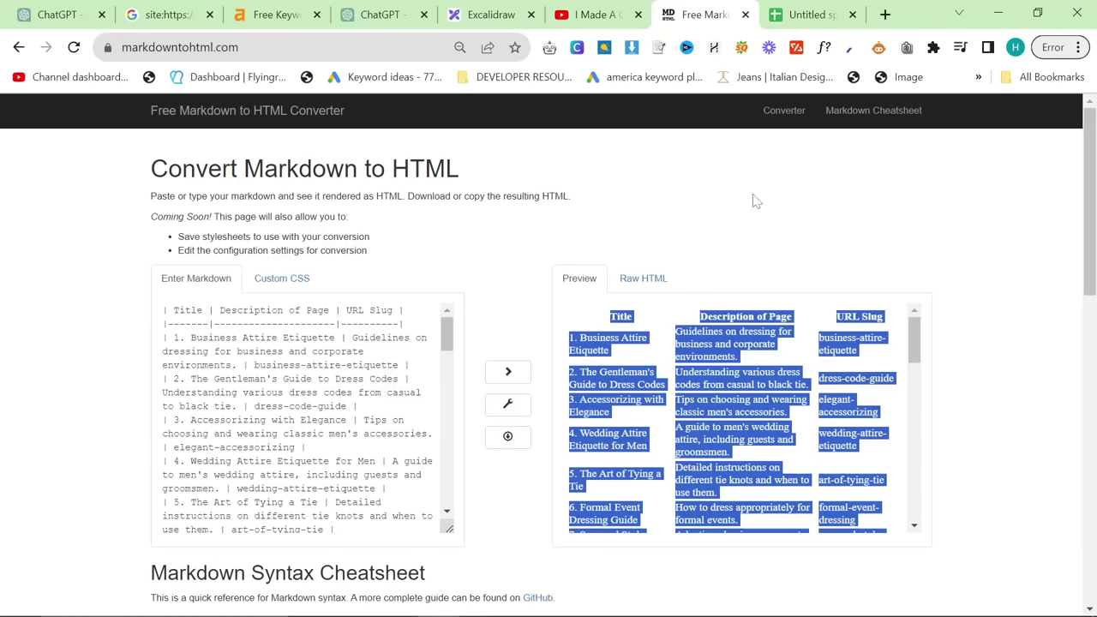
left_click(805, 15)
double_click(705, 228)
type("EtiquitteE")
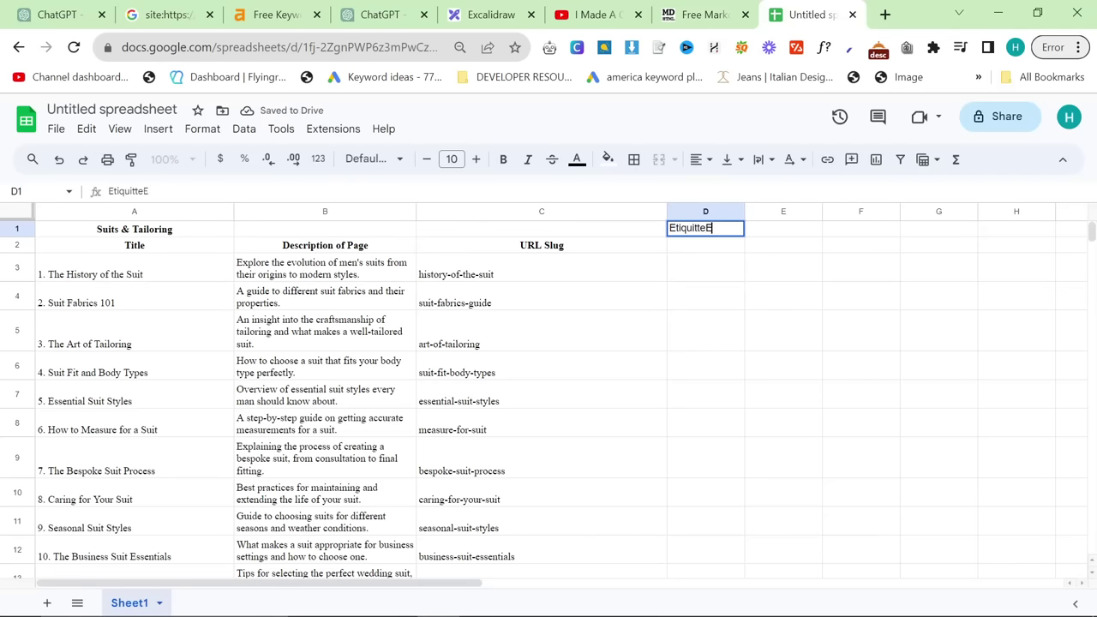
key("ctrl+BackSpace")
type("Etique")
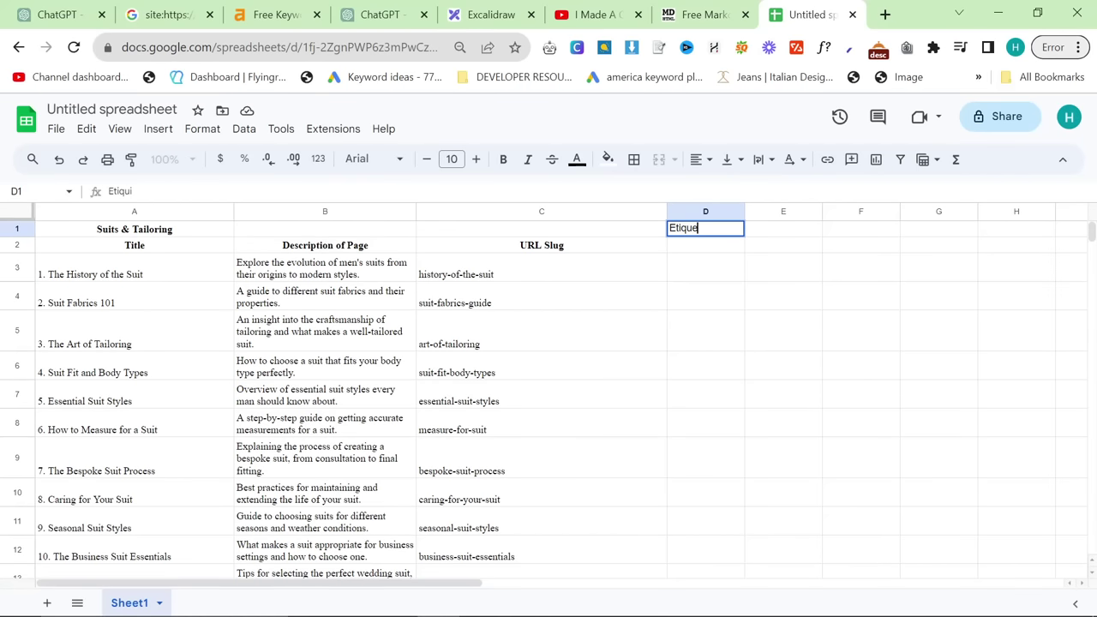
type("tte")
key("Return")
key("ctrl+v")
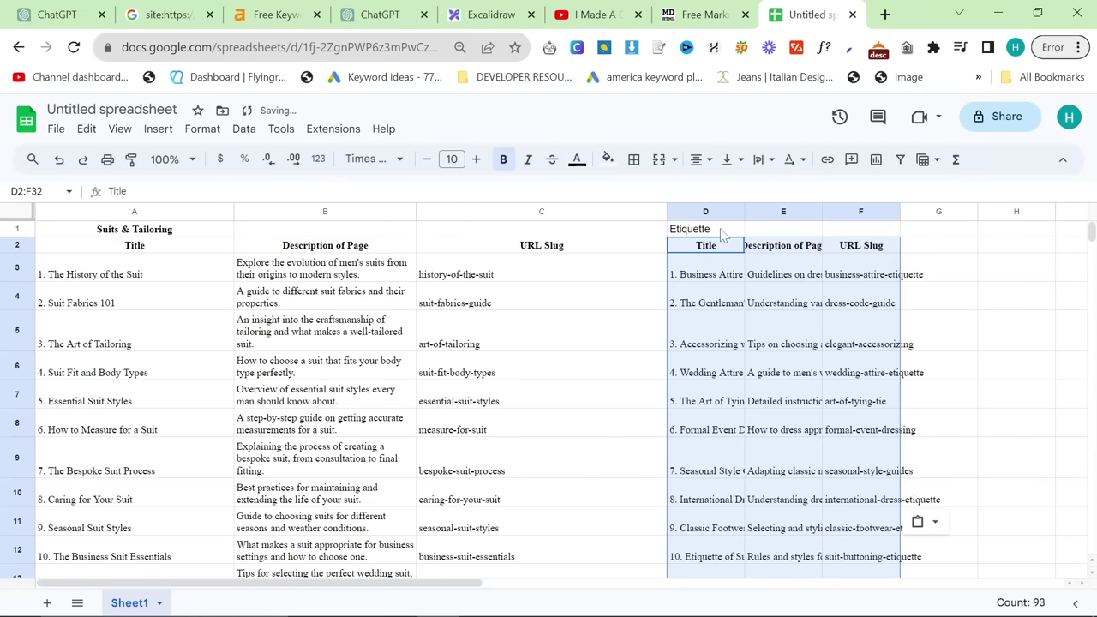
- Widen columns D, E and F of the pasted Etiquette table
left_click_drag(744, 211, 771, 211)
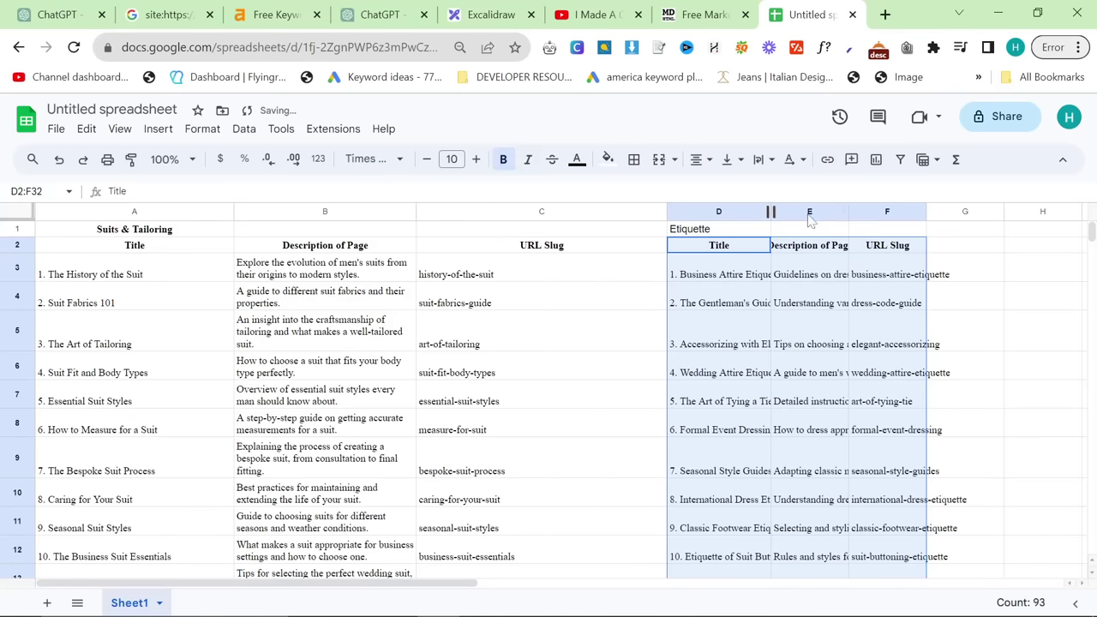
left_click_drag(847, 211, 874, 211)
right_click(938, 210)
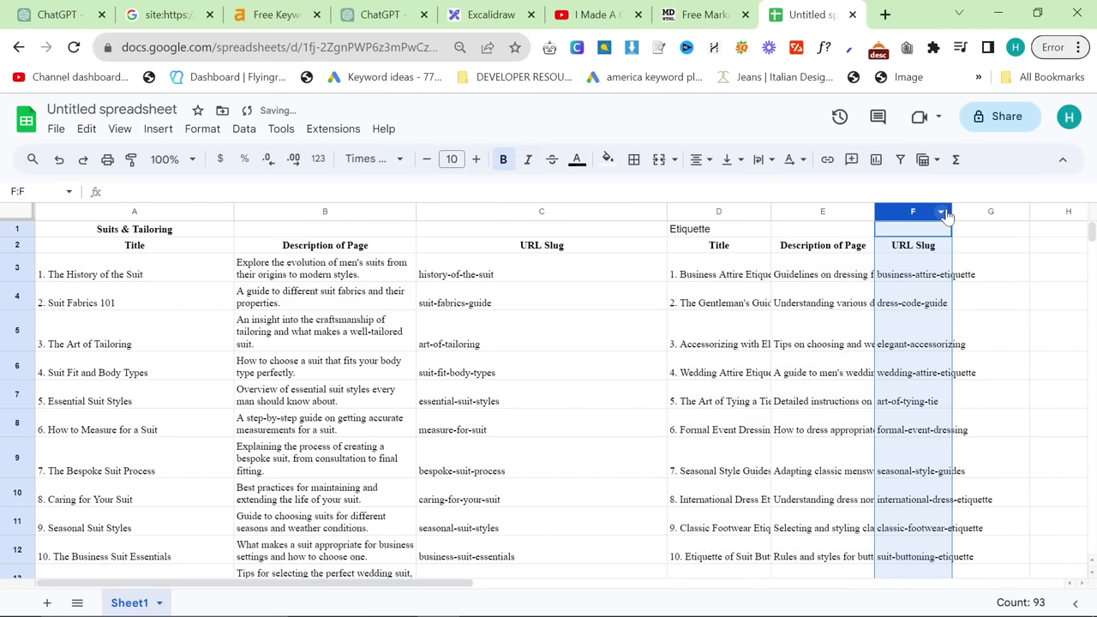
left_click(941, 215)
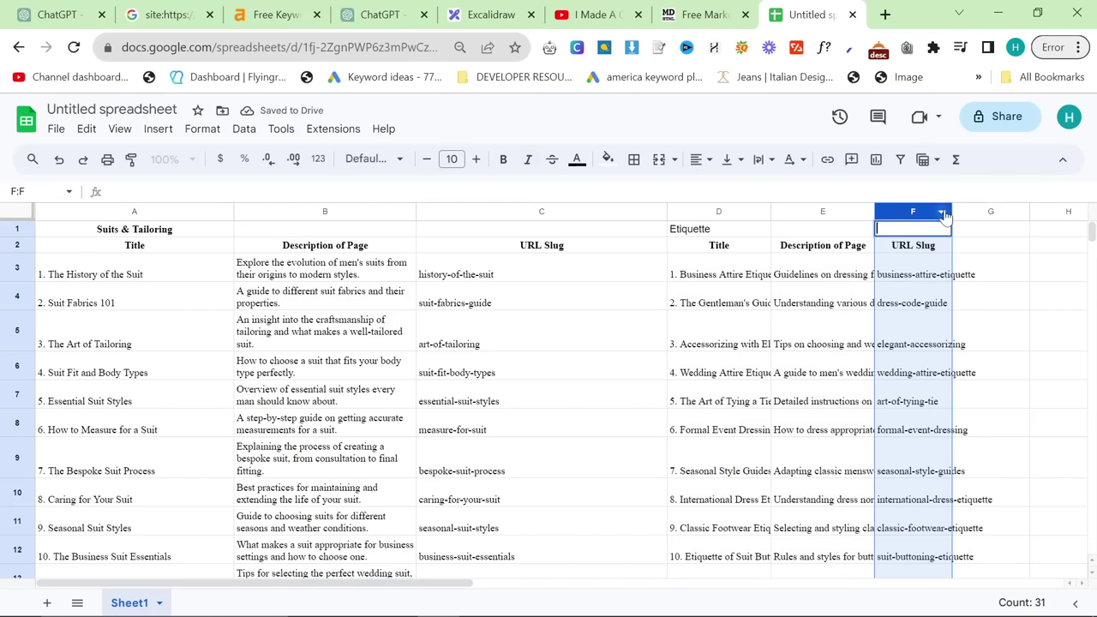
left_click(994, 269)
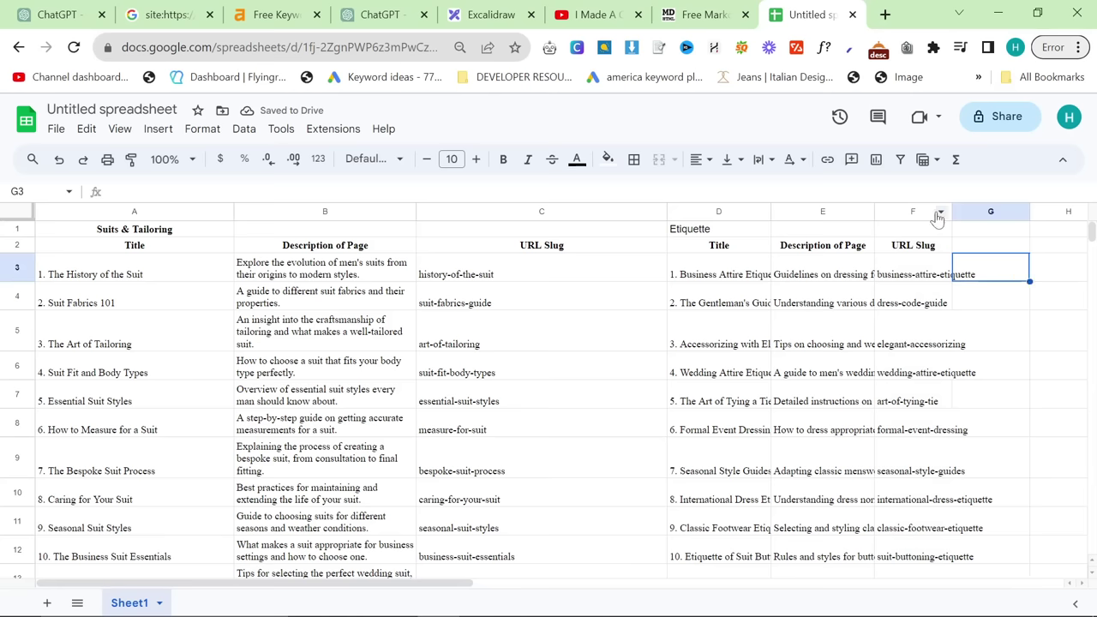
left_click_drag(951, 211, 986, 211)
- Select and copy the Etiquette URL slugs in F3:F32, from business-attire-etiquette down to psychology-of-dressing-well
left_click(937, 276)
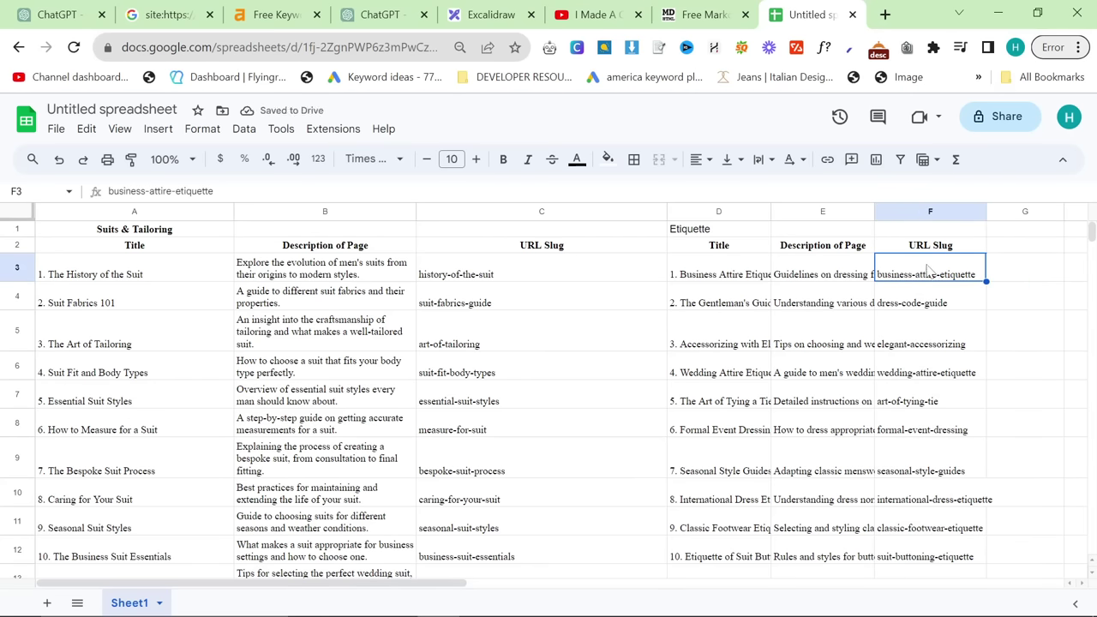
scroll(928, 270, "down", 10)
left_click(911, 463, "shift")
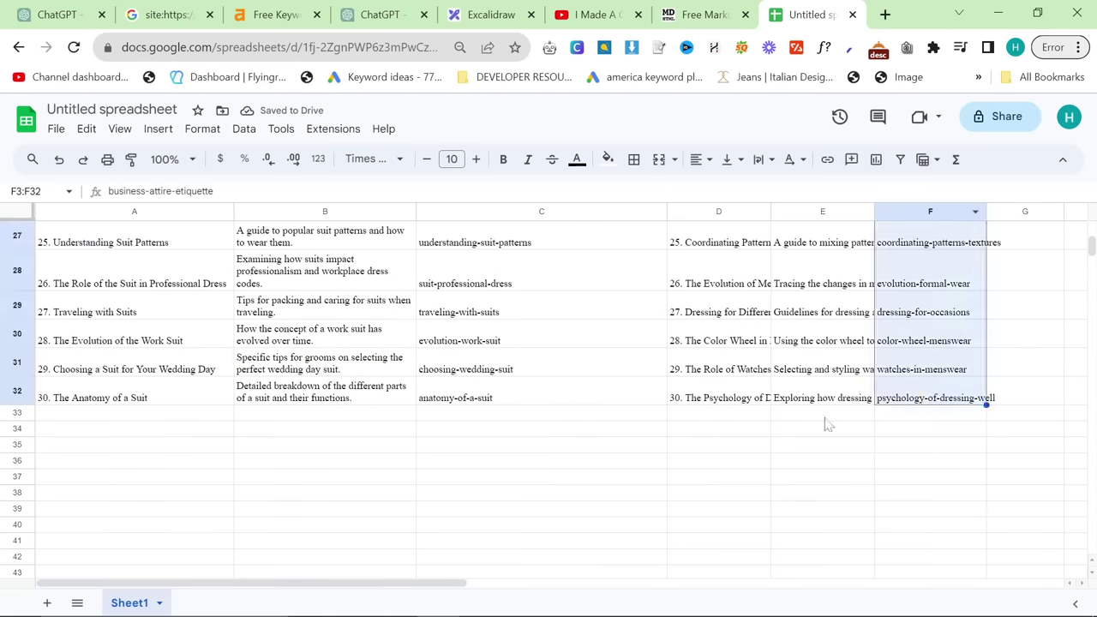
key("ctrl+c")
scroll(793, 381, "up", 5)
scroll(784, 343, "up", 5)
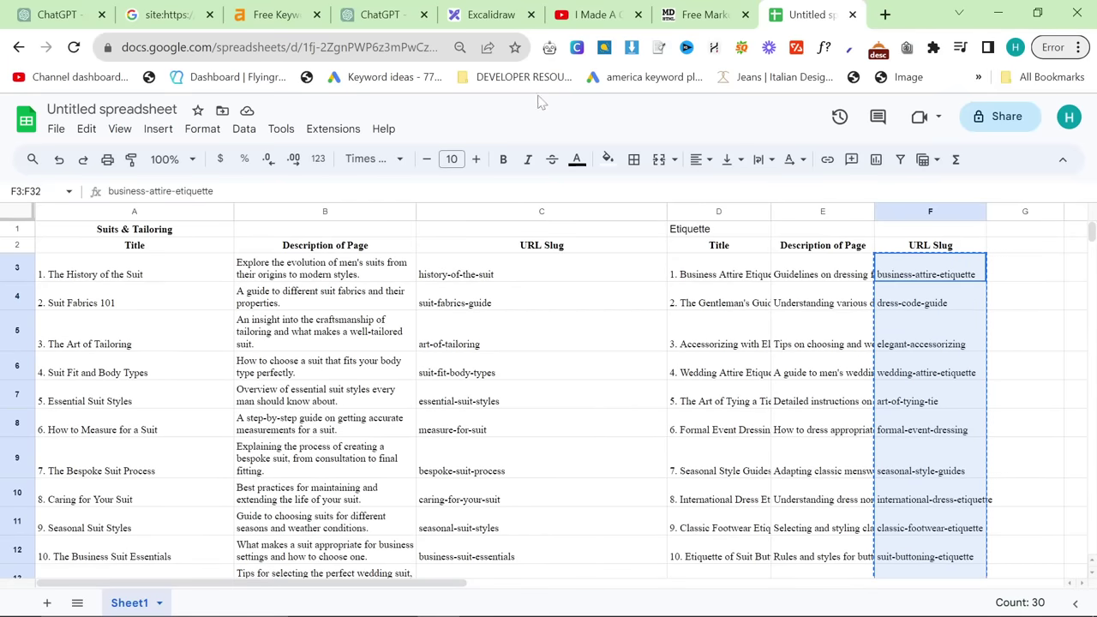
- Switch to the Excalidraw board, circle the crossed-out Suits notes freehand, and handwrite an underlined 100 beside them
left_click(489, 14)
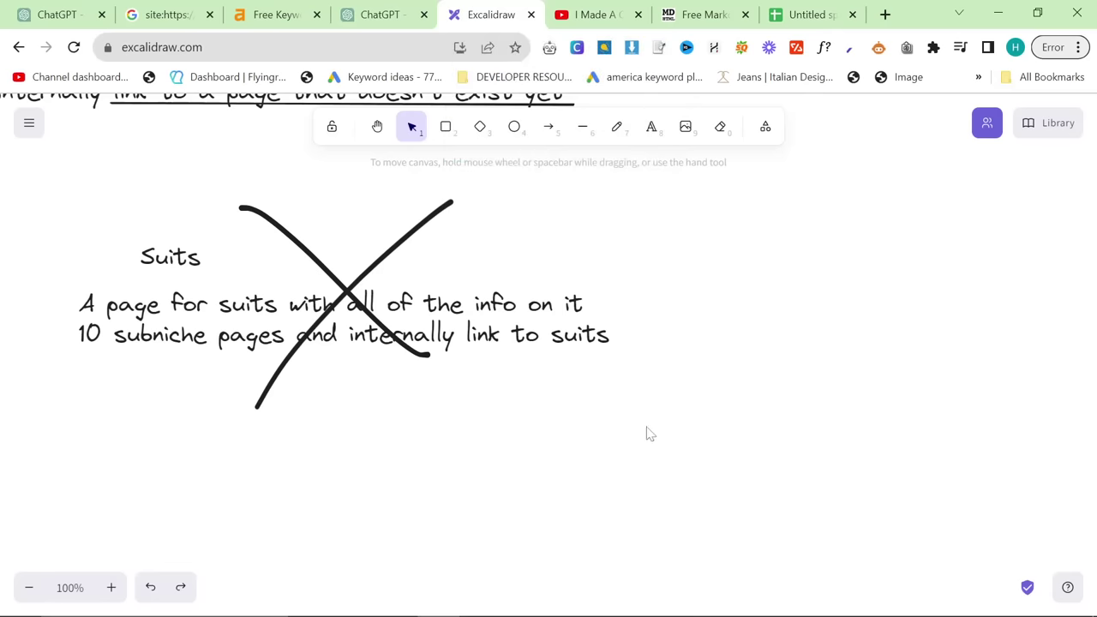
left_click(617, 127)
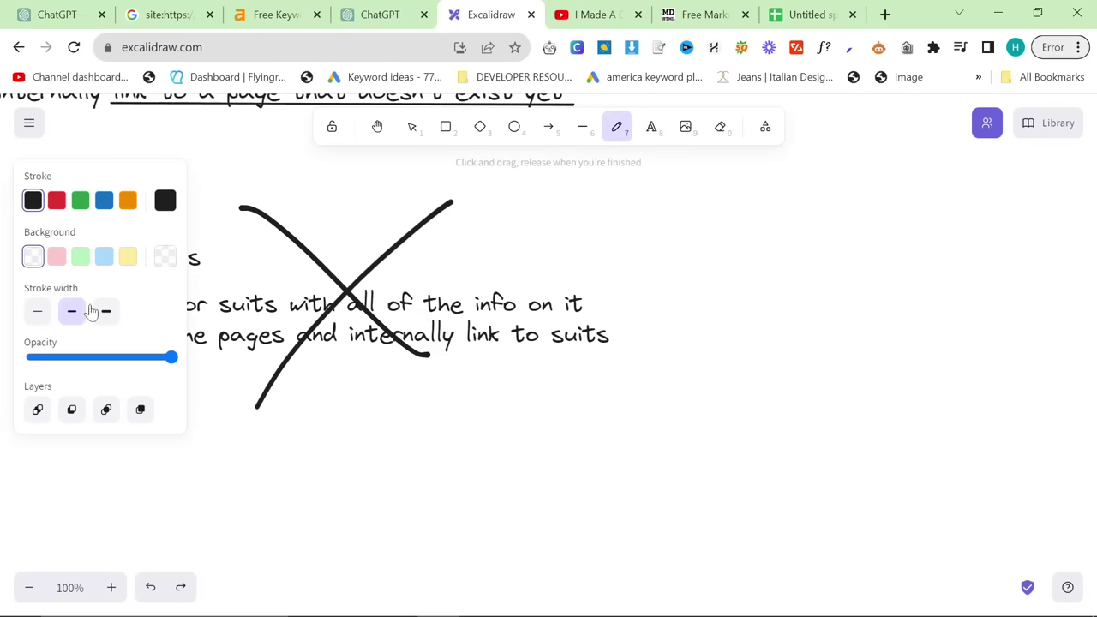
mouse_move(420, 164)
left_mouse_down()
mouse_move(226, 143)
mouse_move(484, 167)
left_mouse_up()
left_click_drag(739, 243, 741, 317)
mouse_move(801, 248)
left_mouse_down()
mouse_move(764, 303)
mouse_move(820, 276)
mouse_move(836, 231)
left_mouse_up()
left_click_drag(653, 345, 1016, 346)
scroll(746, 436, "down", 1)
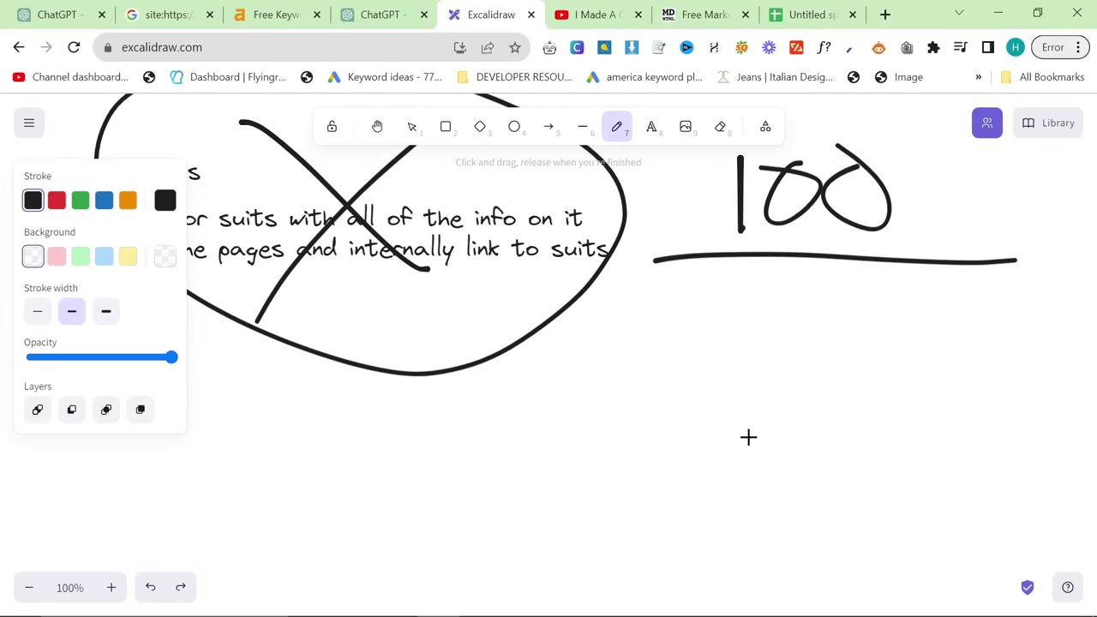
- Handwrite Blog beneath the underlined 100 and draw arrows pointing outward from it in several directions
mouse_move(716, 290)
left_mouse_down()
mouse_move(717, 360)
mouse_move(712, 351)
left_mouse_up()
left_click_drag(835, 296, 812, 367)
left_click_drag(860, 323, 796, 401)
mouse_move(680, 377)
left_mouse_down()
mouse_move(545, 436)
mouse_move(597, 433)
left_mouse_up()
left_click(891, 450)
mouse_move(921, 370)
left_mouse_down()
mouse_move(951, 443)
mouse_move(972, 444)
left_mouse_up()
left_click_drag(930, 323, 963, 287)
left_click_drag(938, 251, 980, 301)
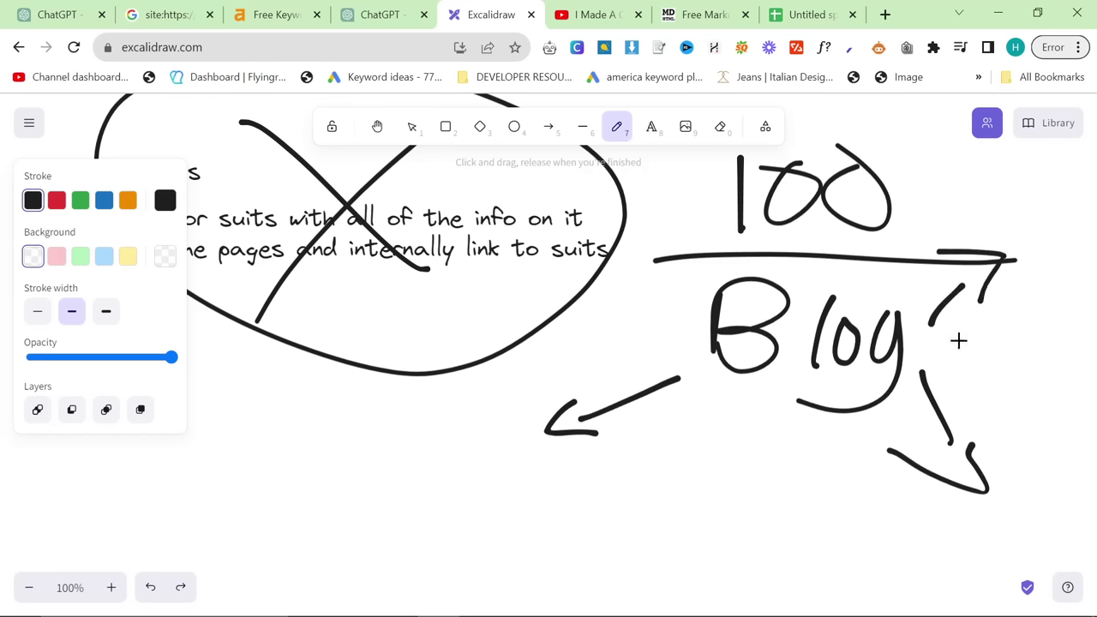
left_click_drag(701, 291, 679, 208)
left_click_drag(668, 256, 728, 254)
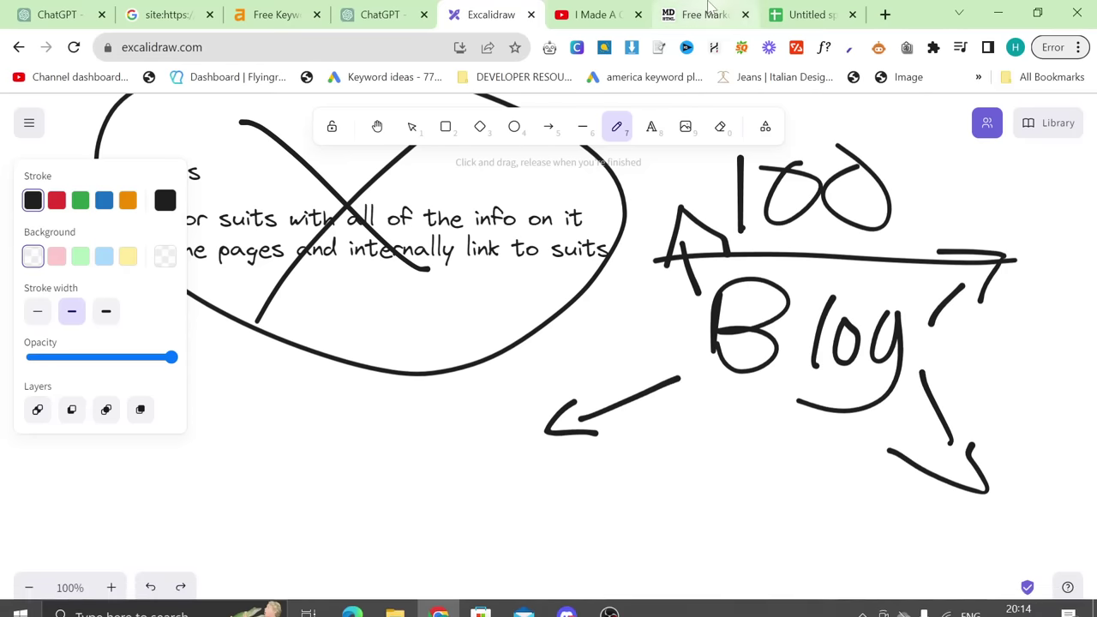
- Handwrite 20 below the line about 10 subniche pages and draw a box around it
scroll(580, 324, "up", 1)
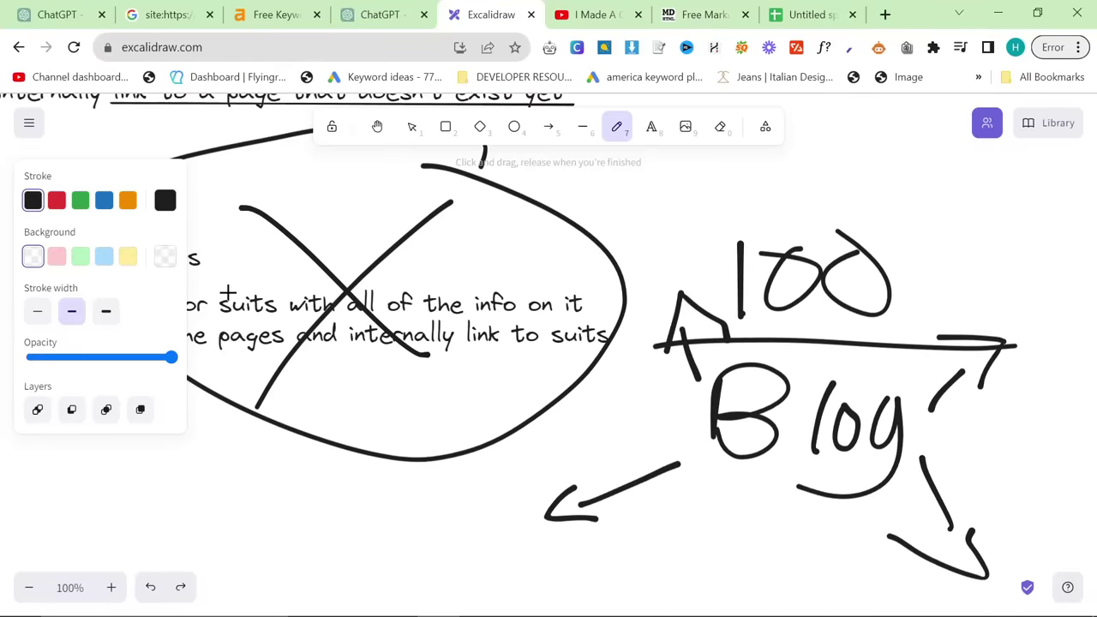
left_click(377, 125)
left_click_drag(377, 128, 604, 122)
left_click(617, 127)
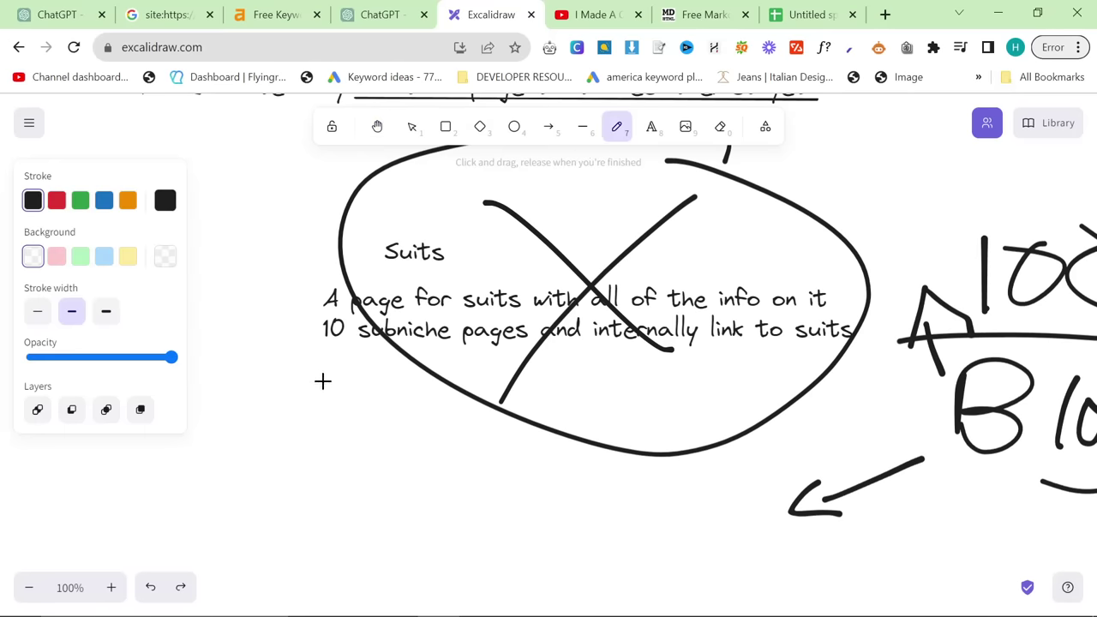
left_click_drag(322, 376, 342, 411)
left_click_drag(367, 374, 374, 374)
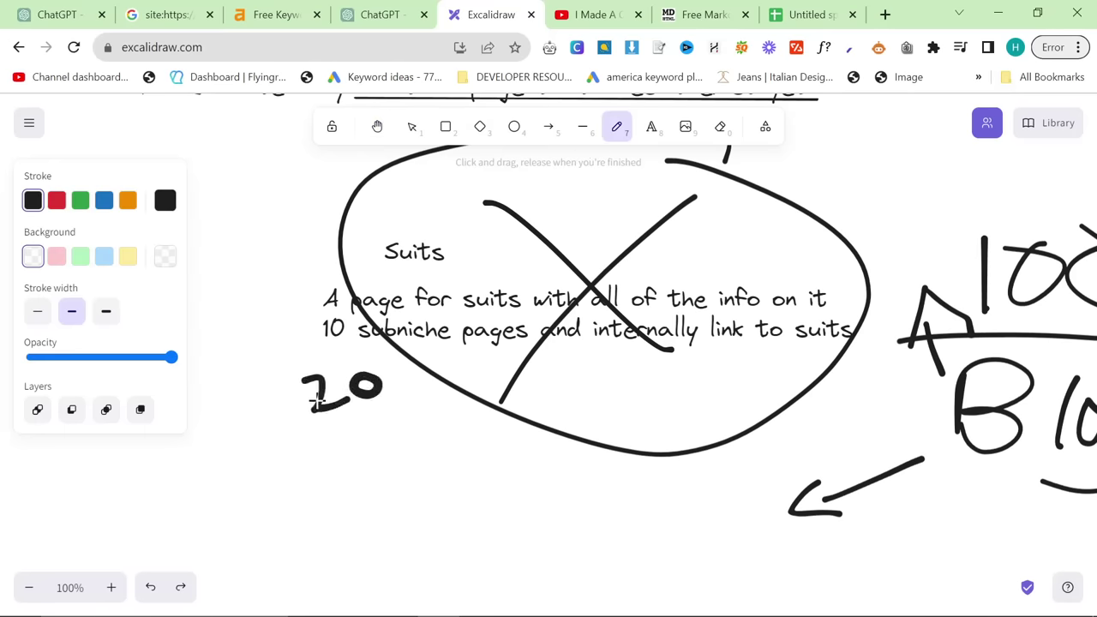
mouse_move(261, 359)
left_mouse_down()
mouse_move(387, 358)
mouse_move(276, 433)
mouse_move(281, 368)
left_mouse_up()
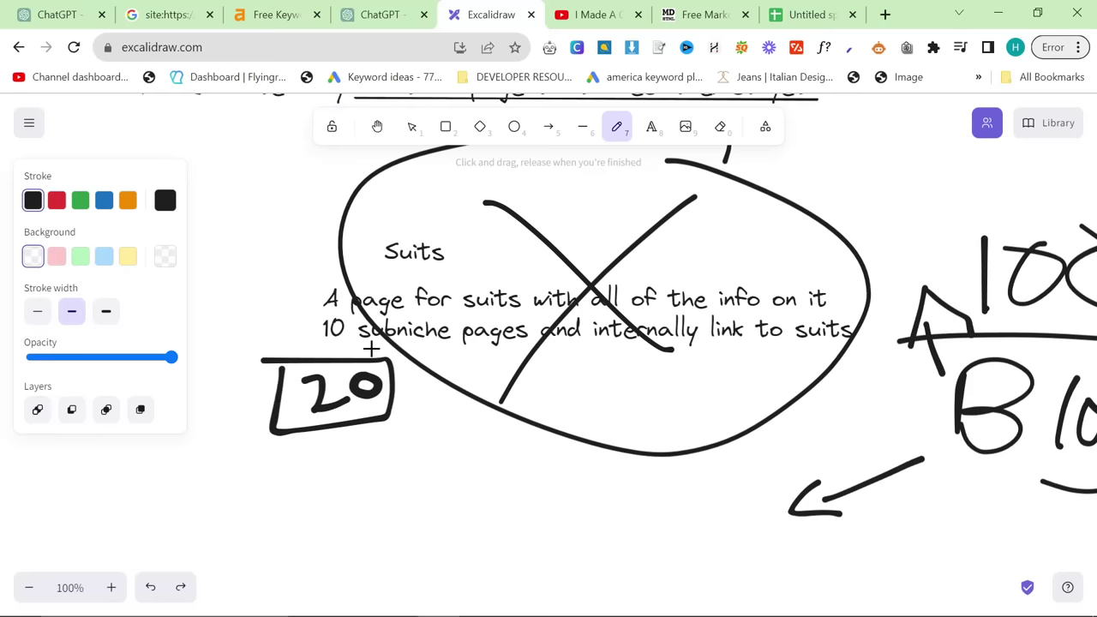
- Start a new text element in the empty area below the boxed 20
scroll(349, 367, "down", 2)
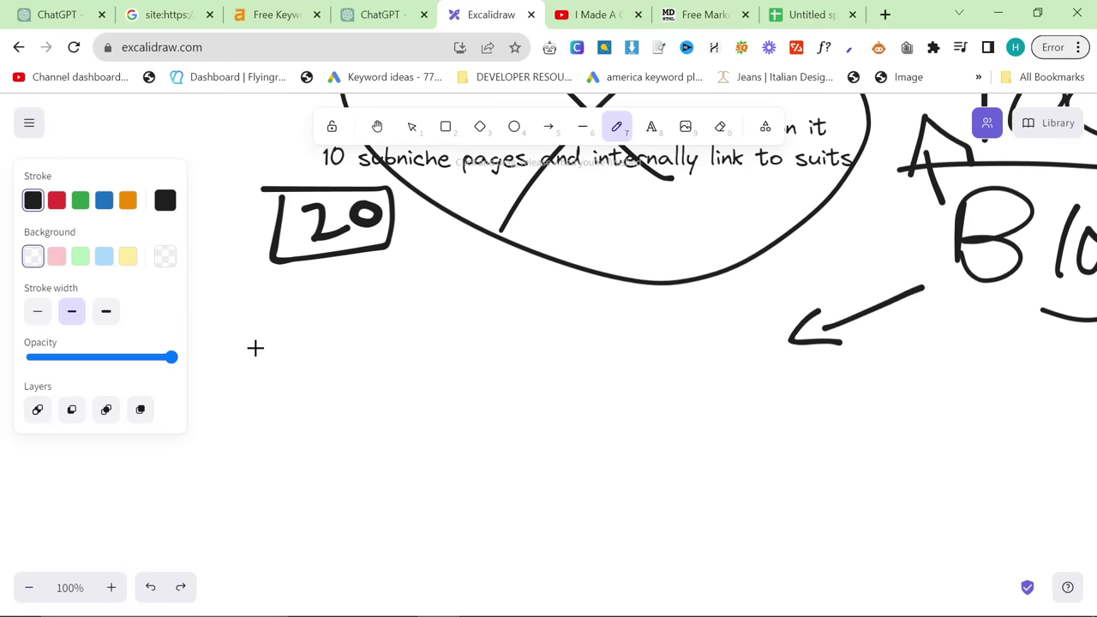
left_click(651, 126)
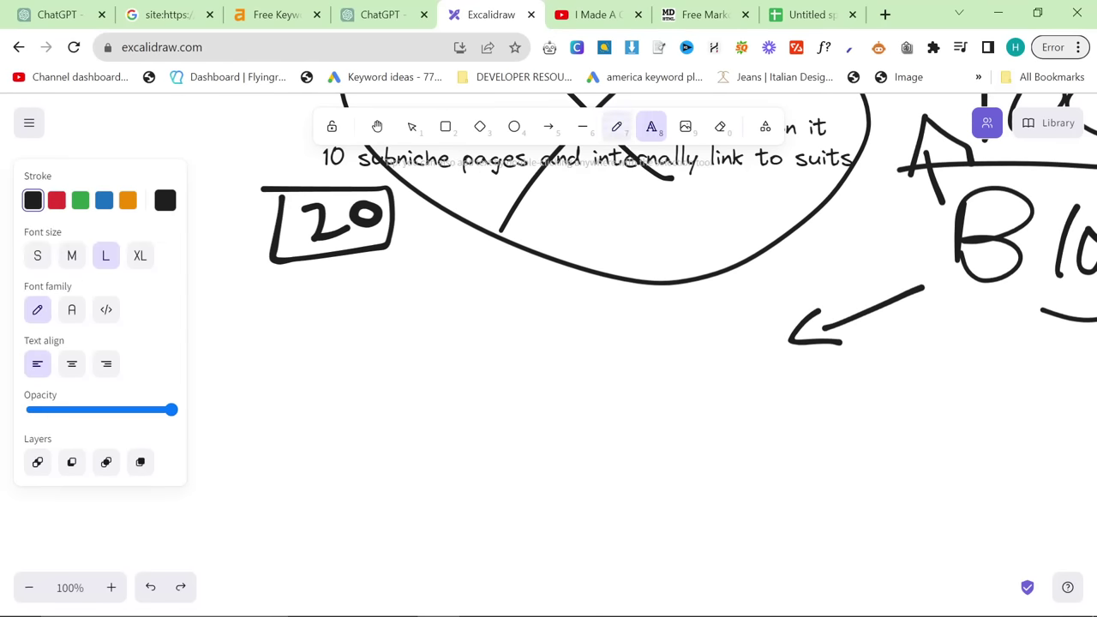
left_click(250, 329)
type("300")
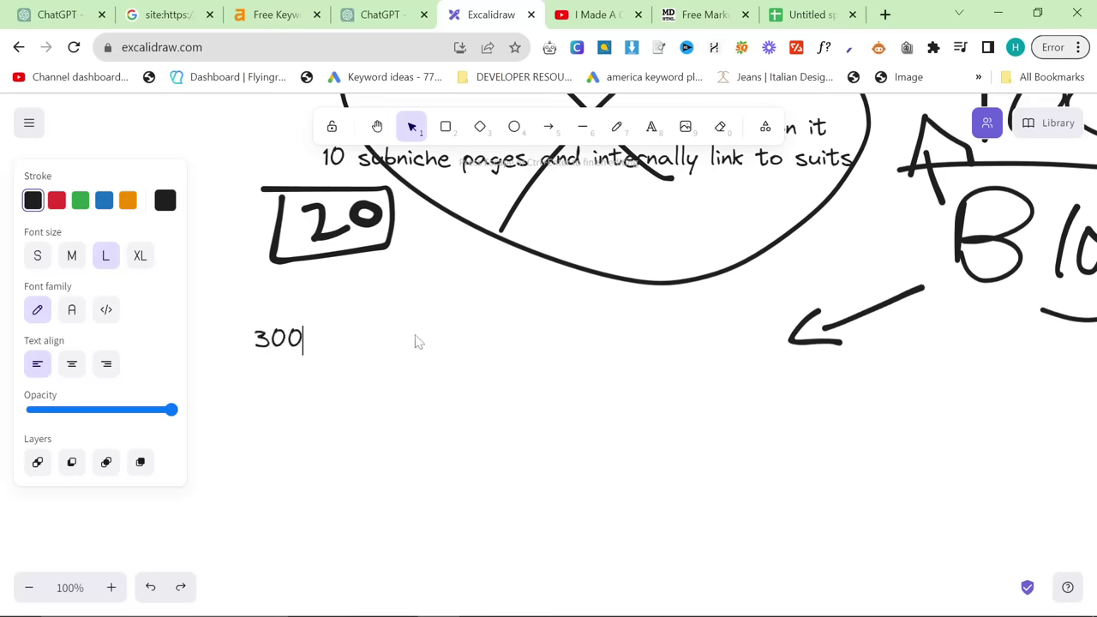
type(" s")
key("ctrl+a")
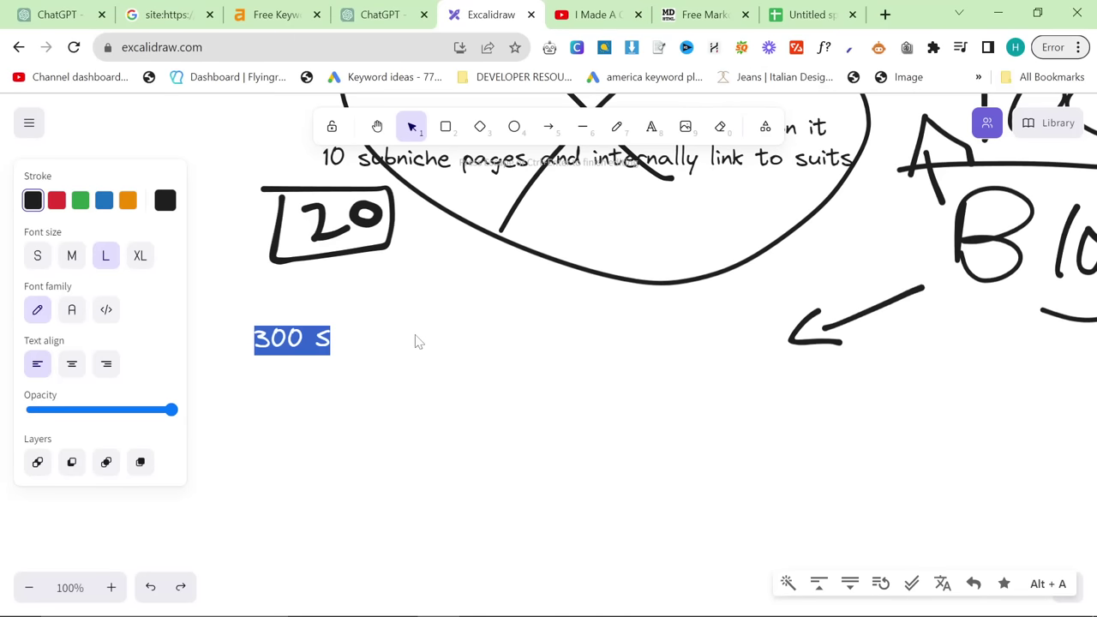
key("BackSpace")
- Write the lines "10 Pillar Pages", "300 Subniche pillar pages" and "100 Blog posts" as the text below the boxed 20
type("3")
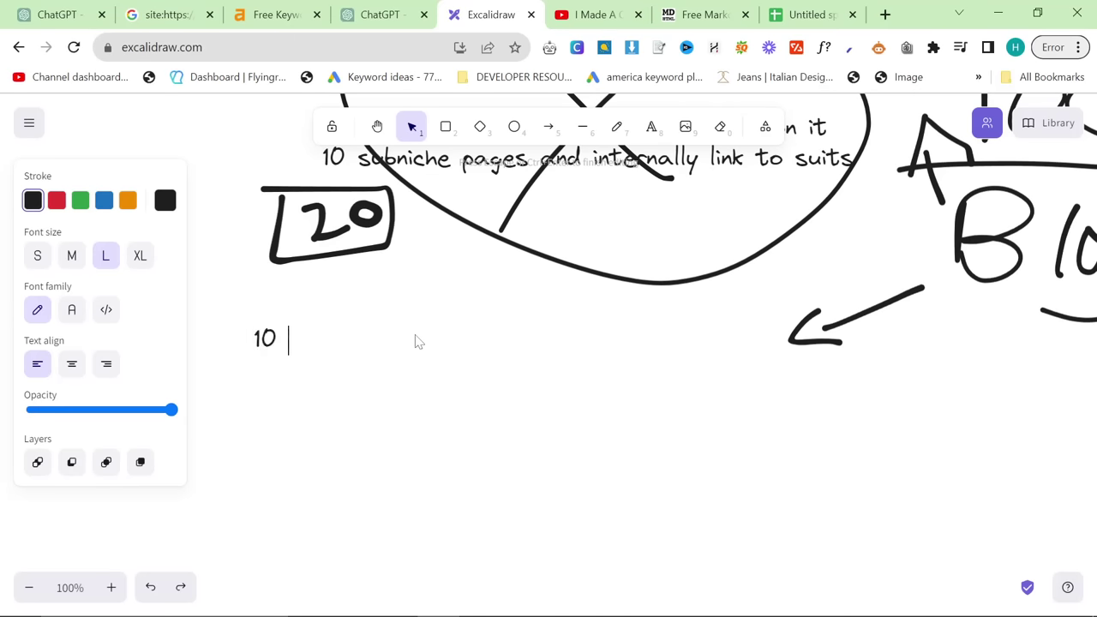
type("0 Pillar Pa")
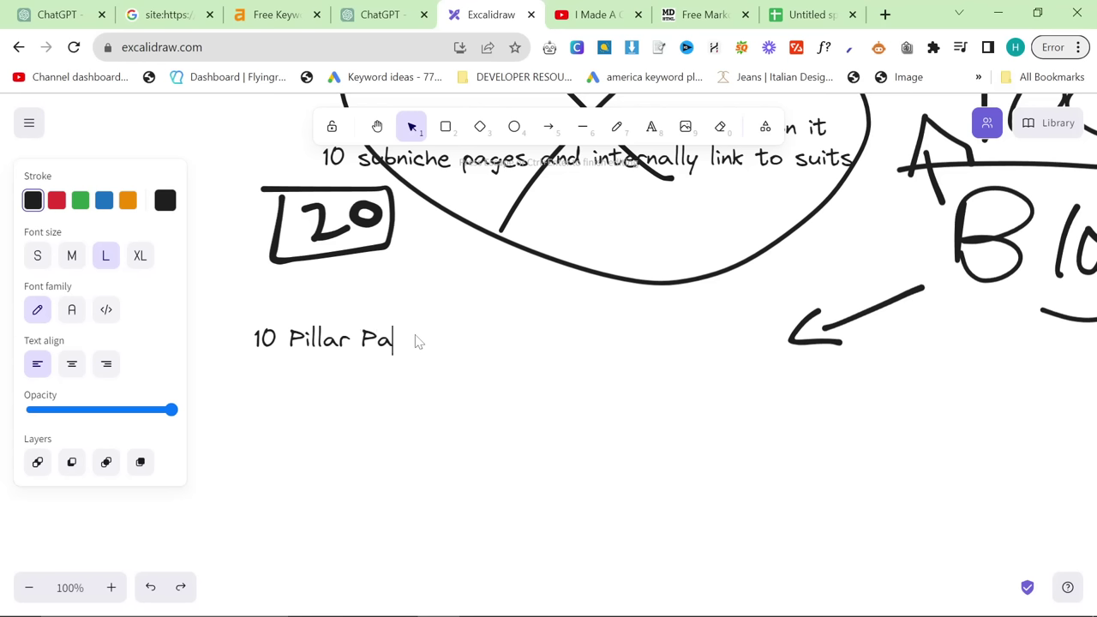
type("ges")
key("Return")
type("300 ")
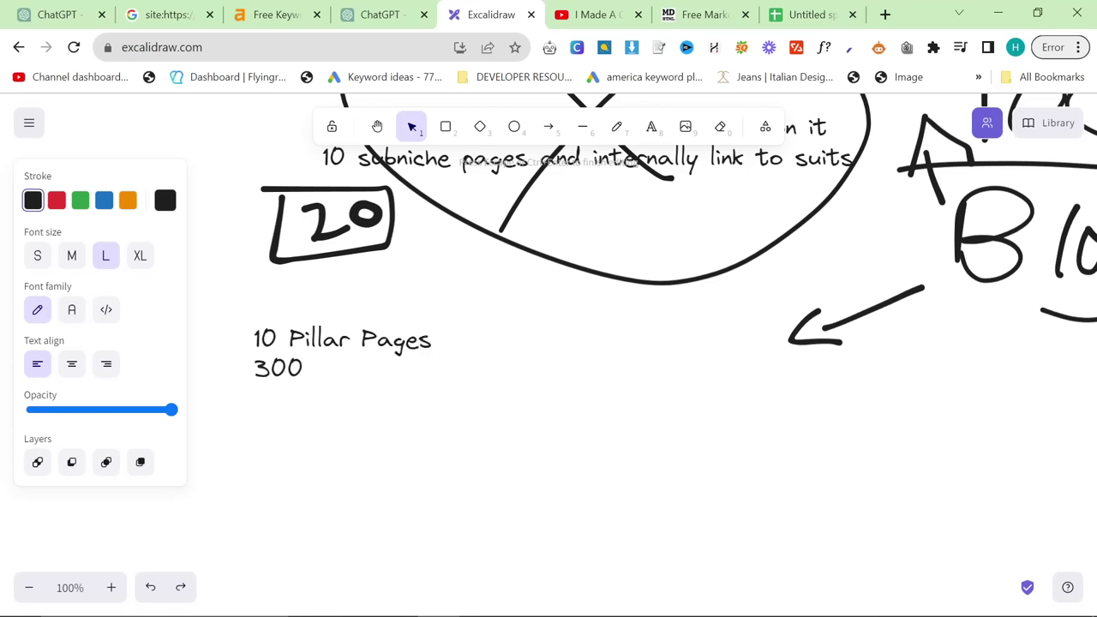
type("Subniche pil")
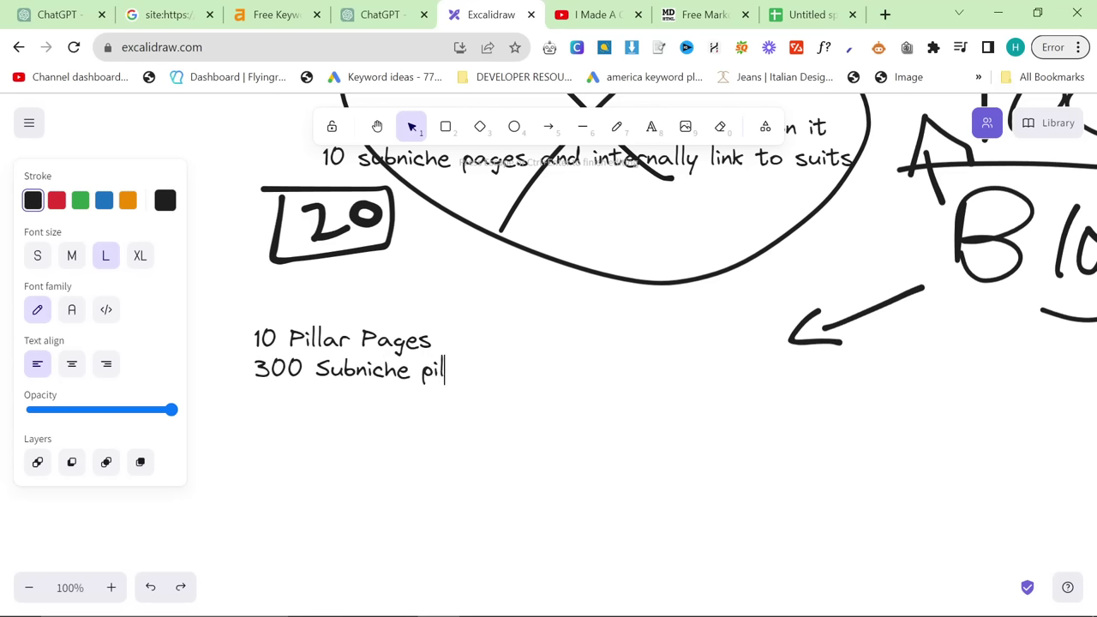
type("lar pages")
key("Return")
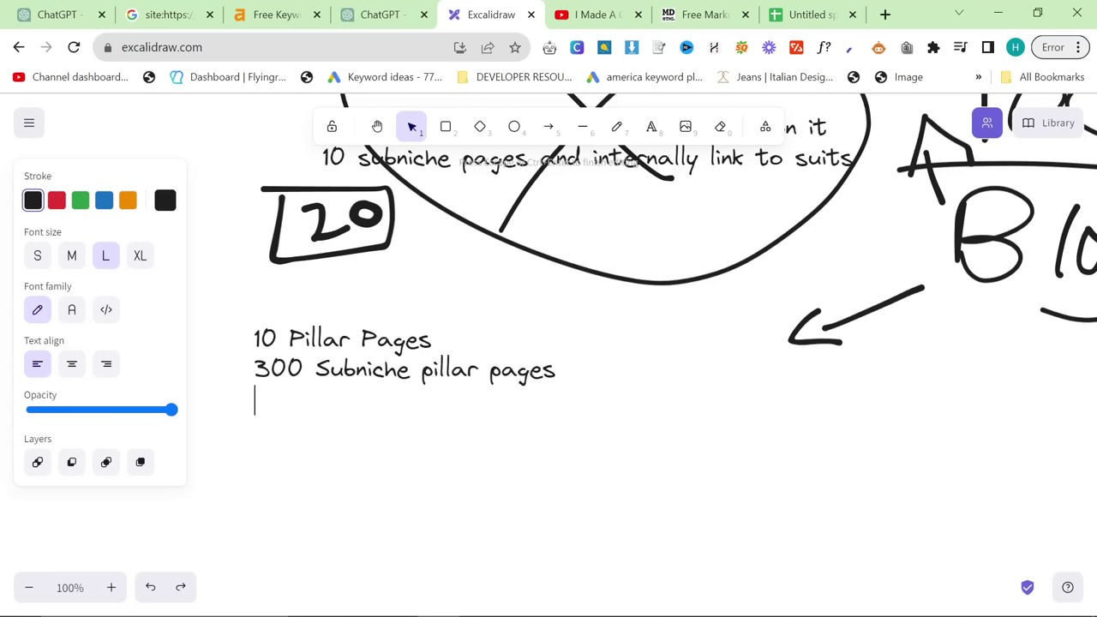
type("100 Blog posts")
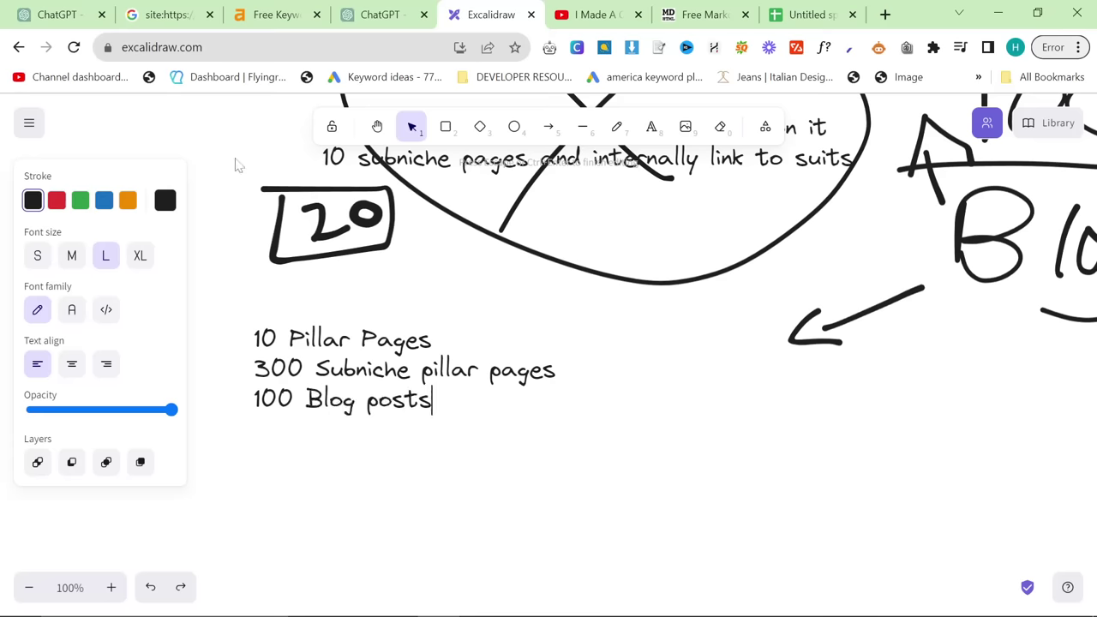
- Draw a rounded rectangle around the three-line summary of pillar pages, subniche pages and blog posts
left_click(445, 126)
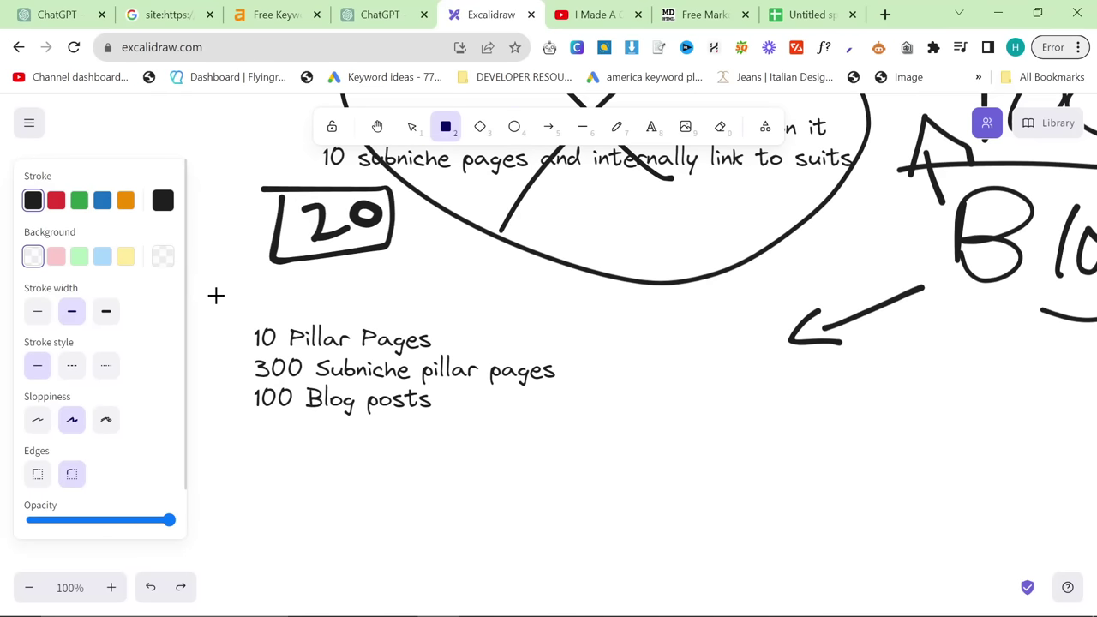
left_click_drag(215, 296, 589, 435)
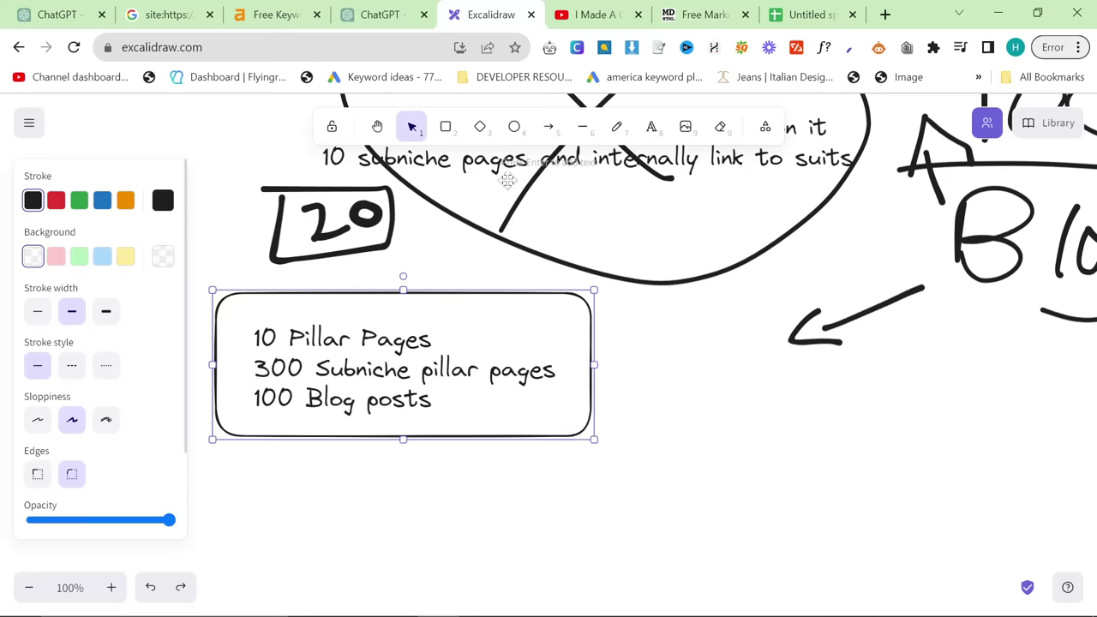
left_click(616, 126)
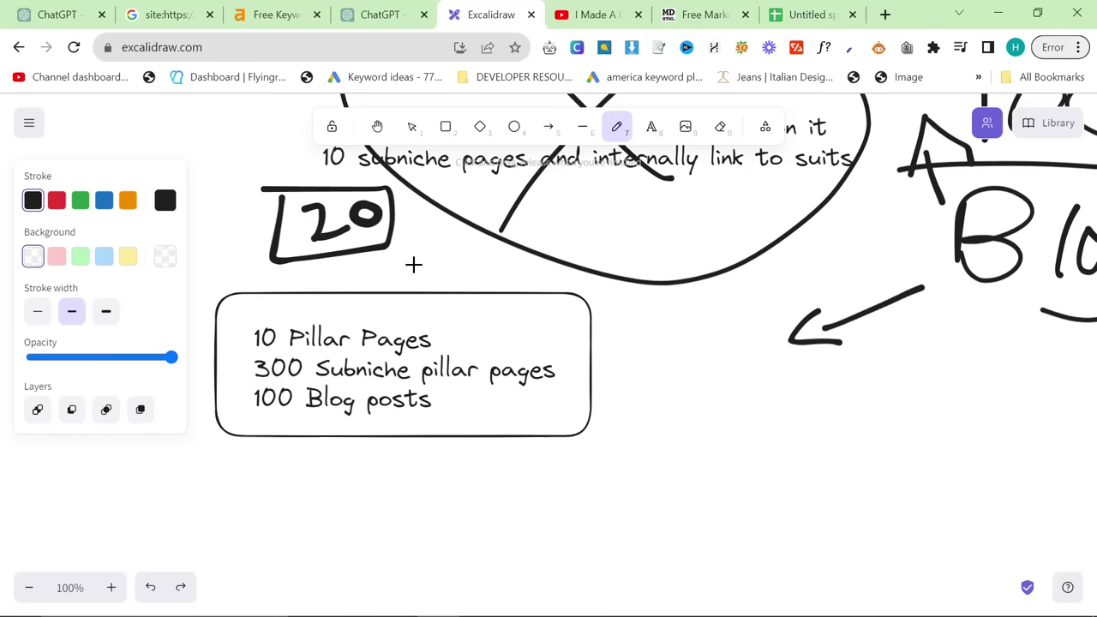
mouse_move(747, 614)
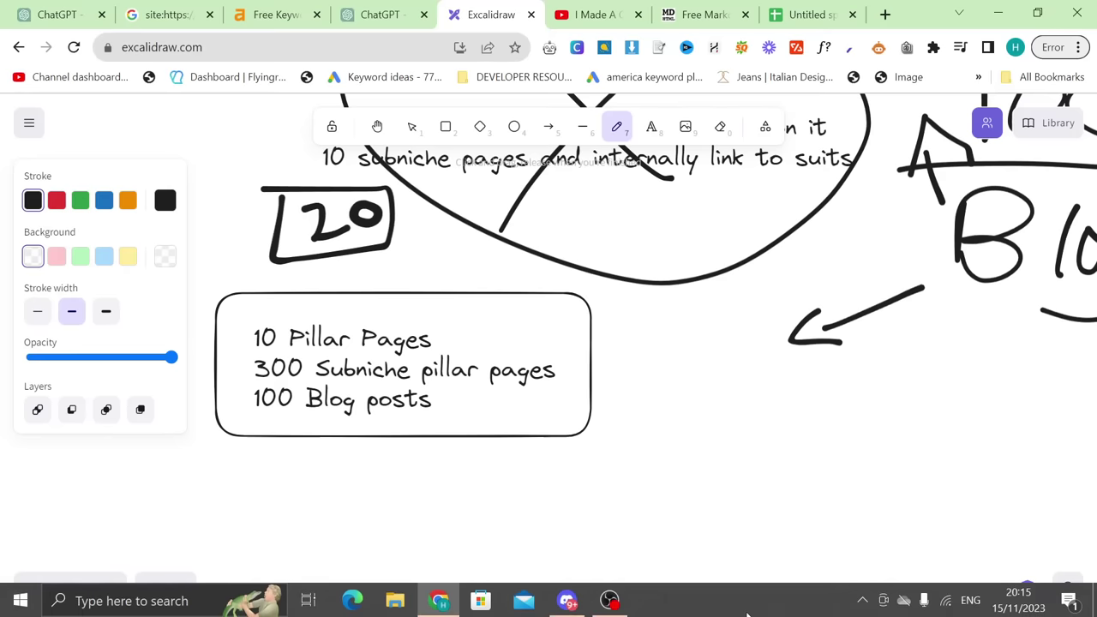
scroll(465, 461, "up", 5)
scroll(465, 460, "down", 5)
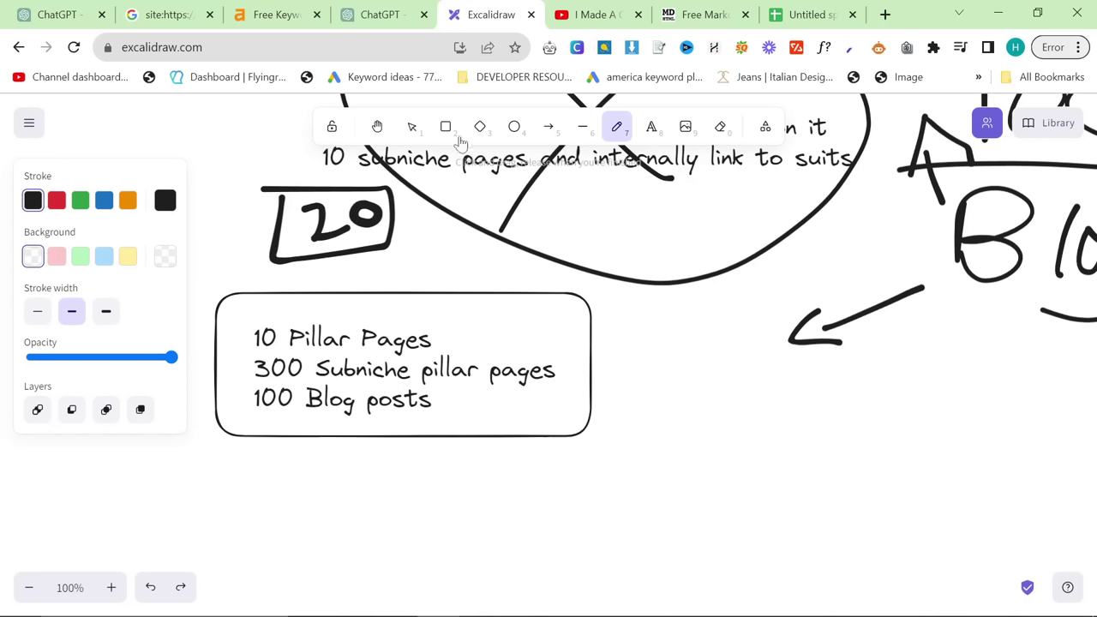
- Switch to the Topical Authority Generator chat in ChatGPT and review the Classic Menswear subniche list and its page tables
left_click(414, 8)
scroll(514, 416, "up", 15)
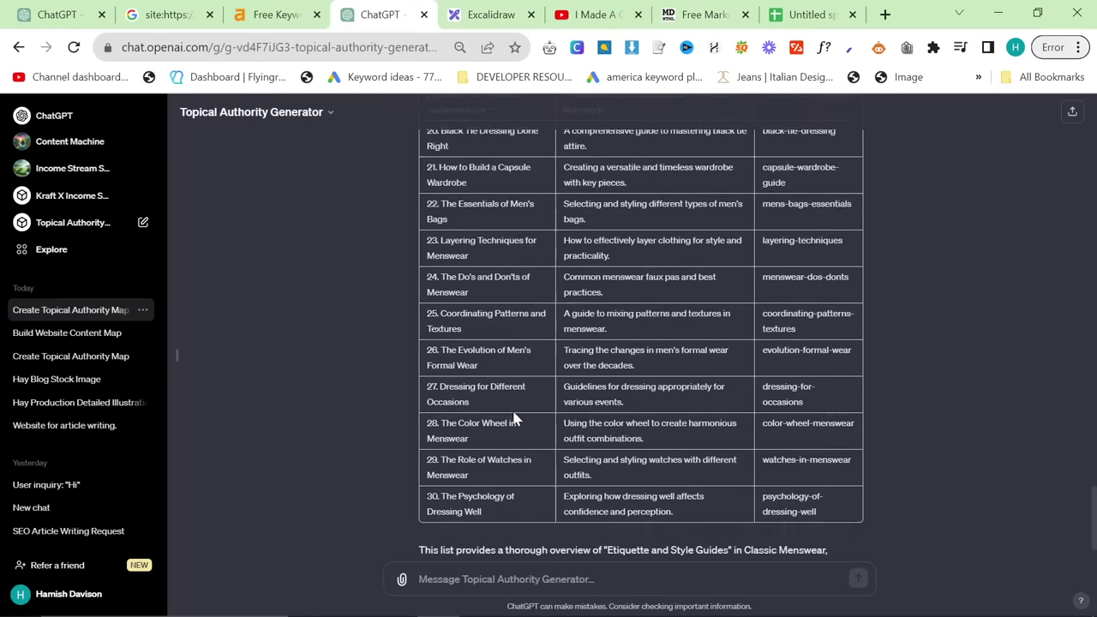
scroll(544, 422, "up", 15)
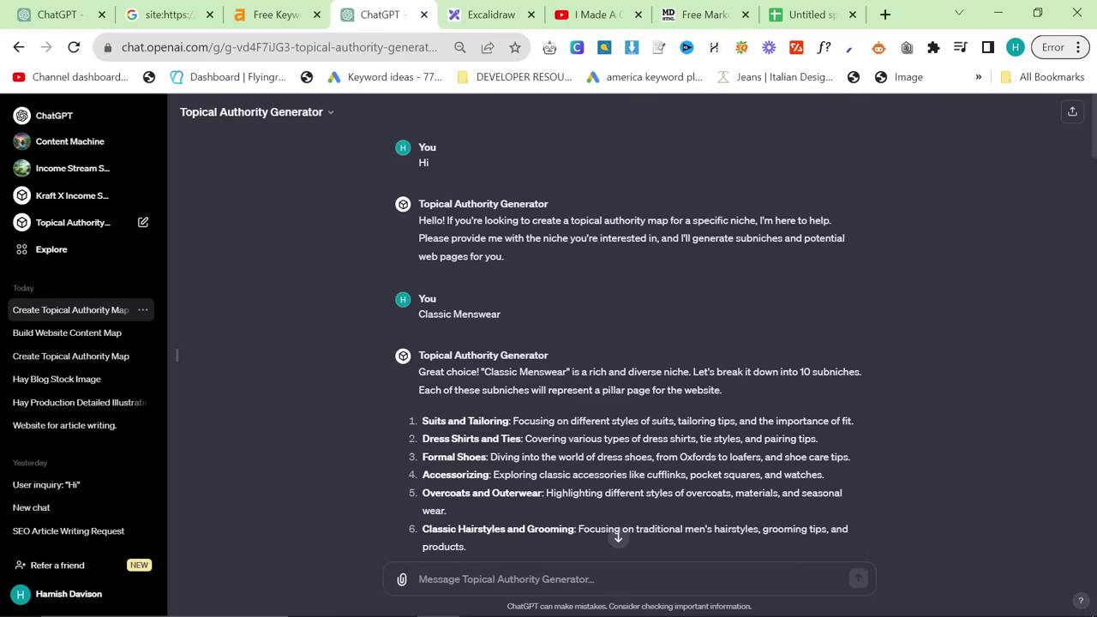
scroll(673, 472, "down", 20)
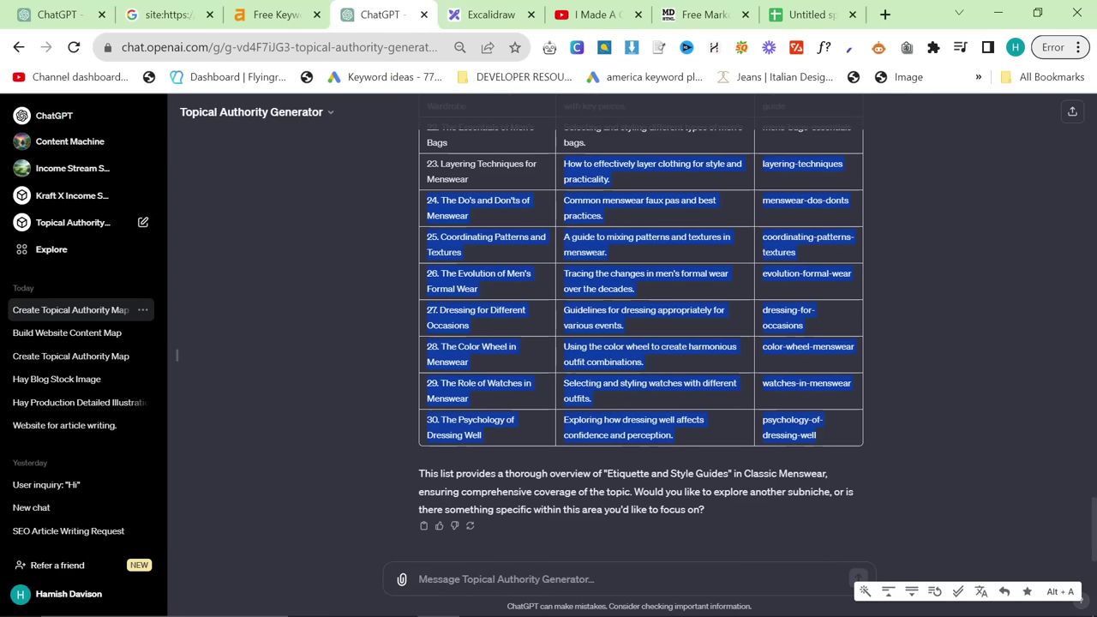
scroll(678, 445, "up", 15)
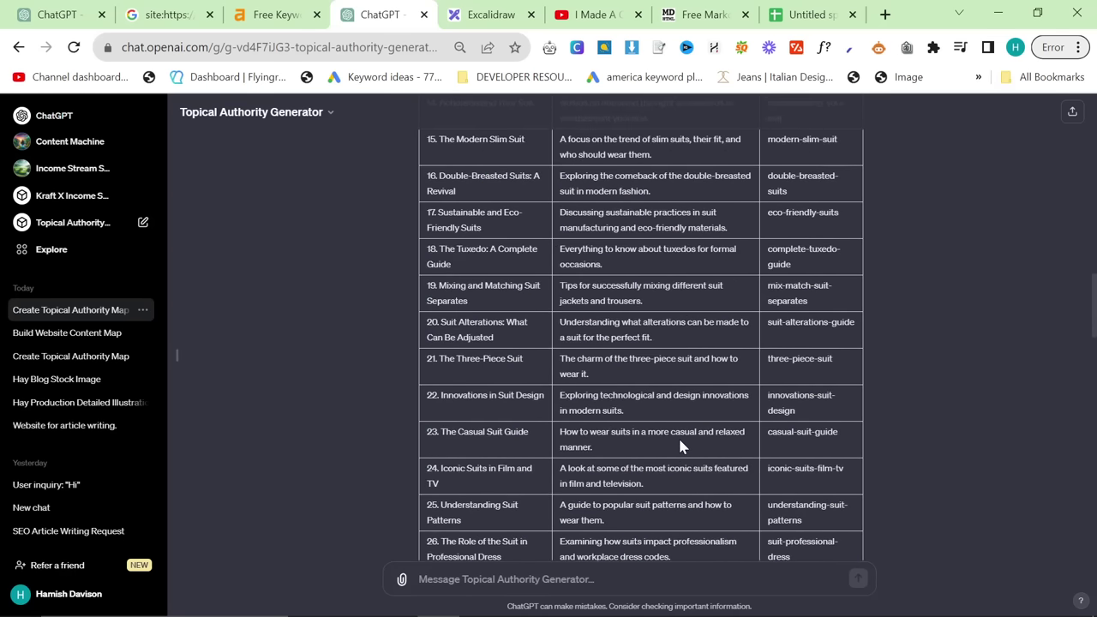